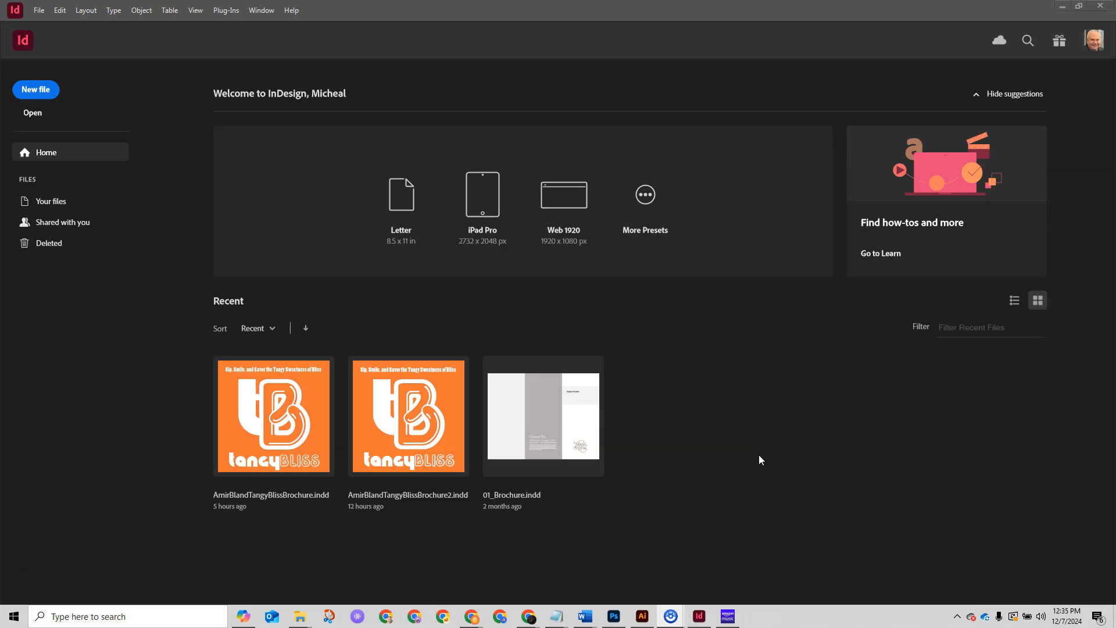
Open the most recent Tangy Bliss brochure from the recent files and dismiss the missing links warning
left_click(300, 437)
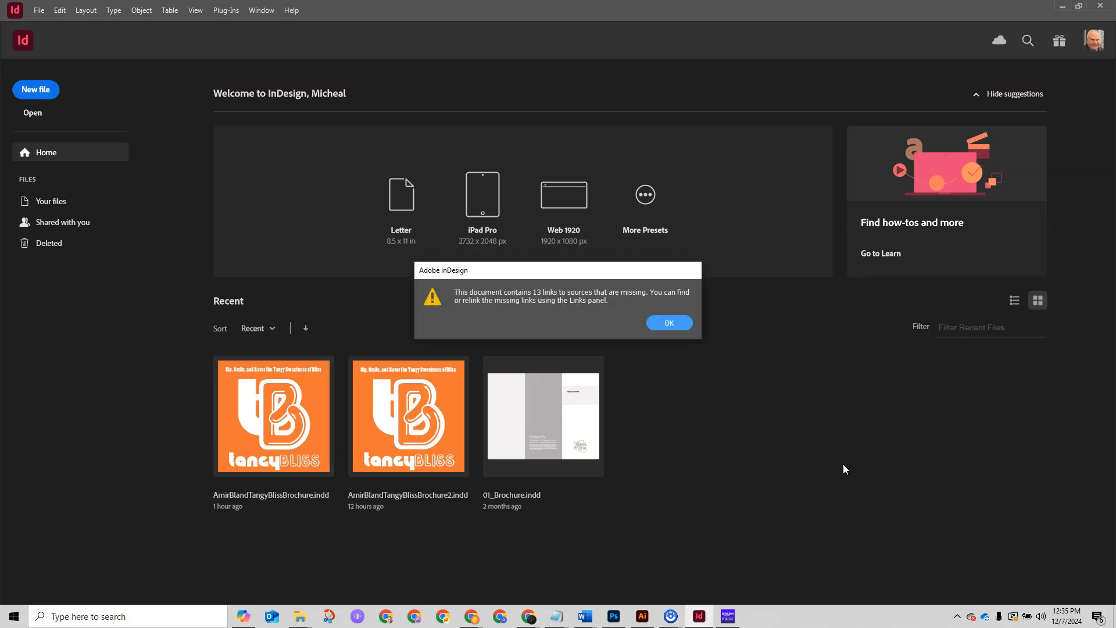
left_click_drag(611, 277, 570, 281)
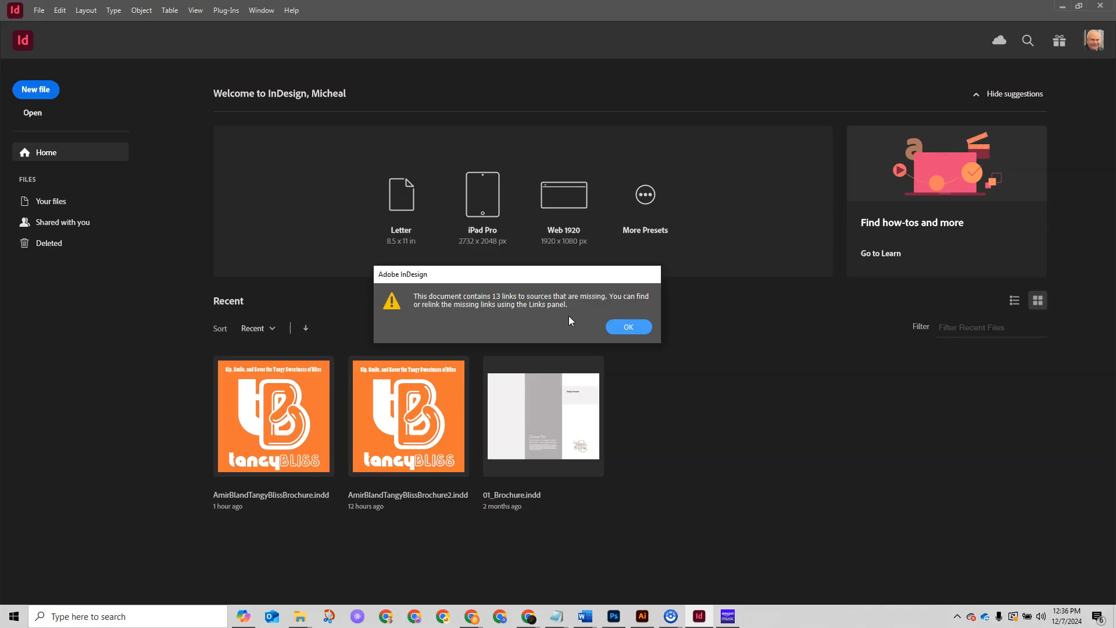
left_click(632, 329)
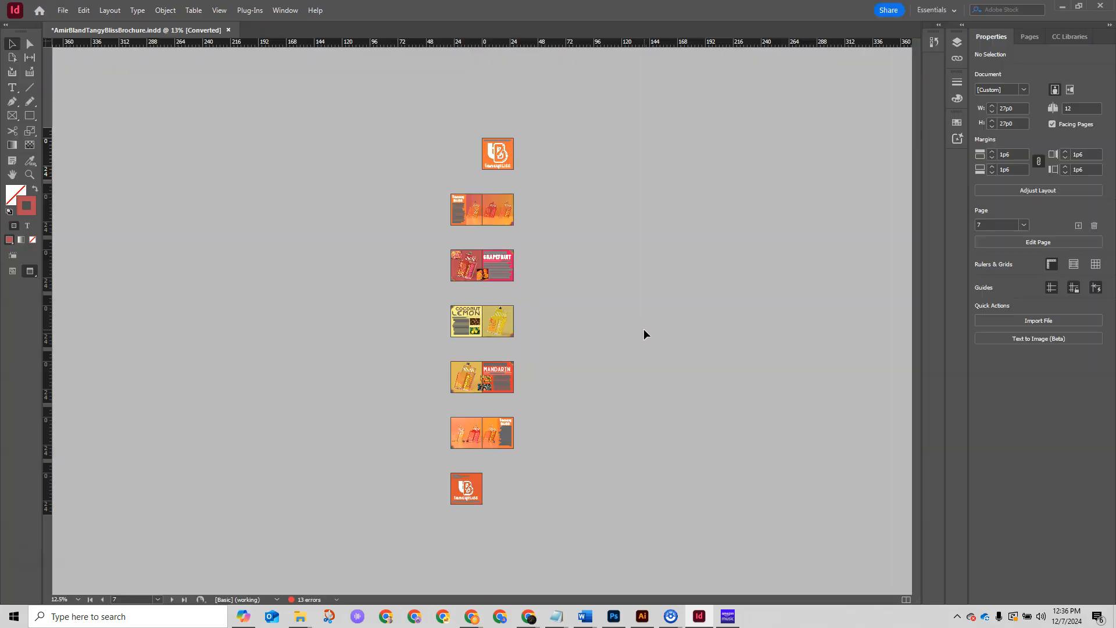
Examine the Tangelo Grapefruit spread and the display quality of its bottle image
key("ctrl+equal")
key("ctrl+equal")
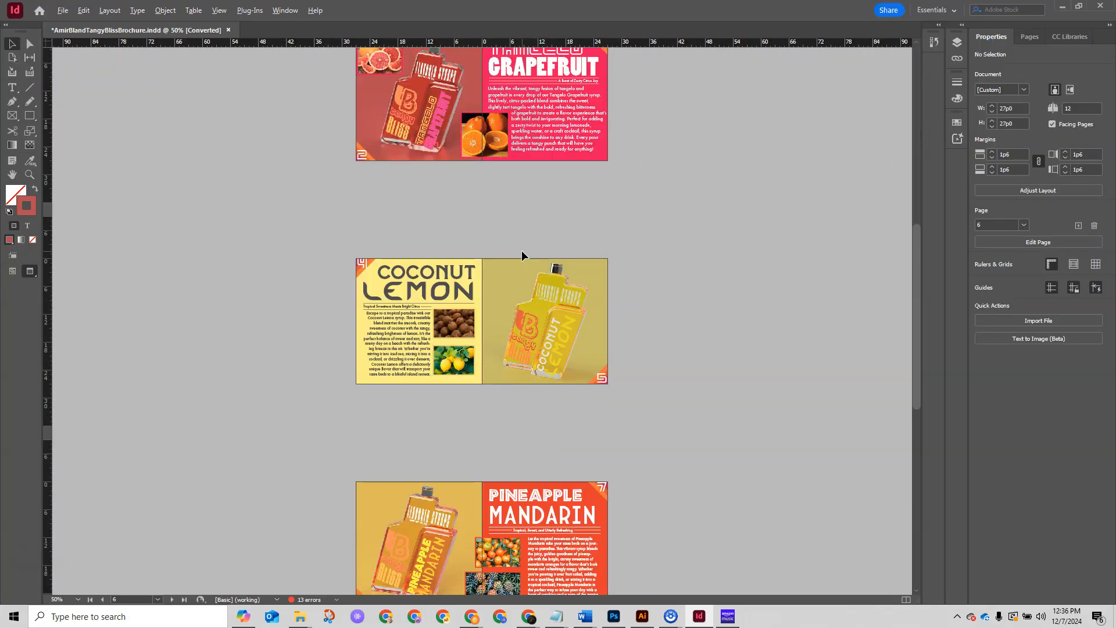
key("ctrl+minus")
key("ctrl+equal")
key("ctrl+equal")
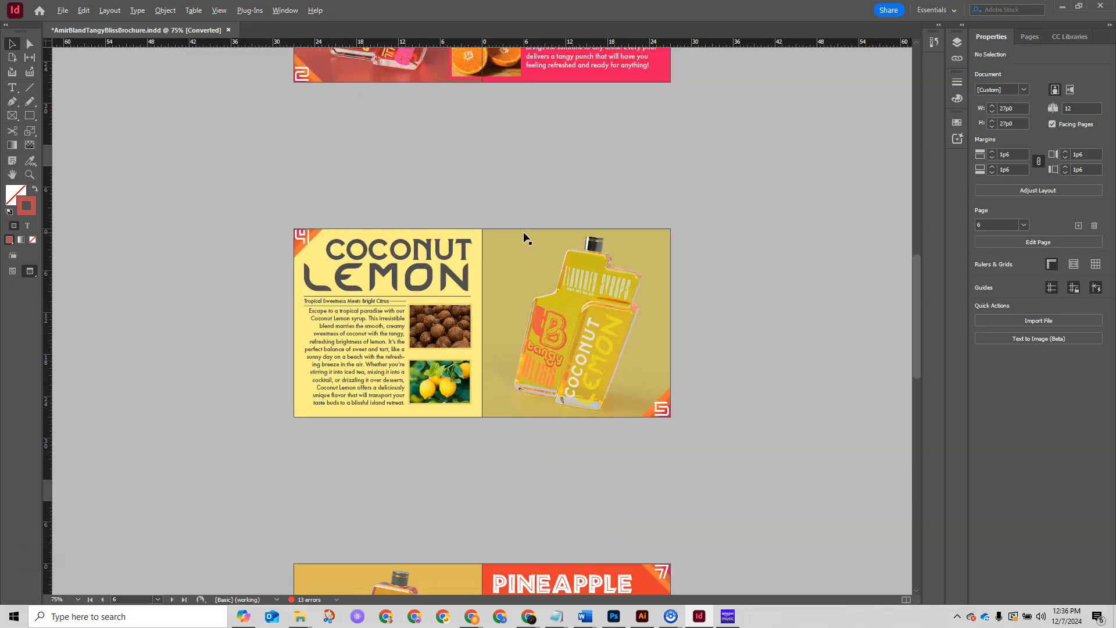
left_click_drag(711, 94, 636, 384)
left_click_drag(705, 193, 704, 258)
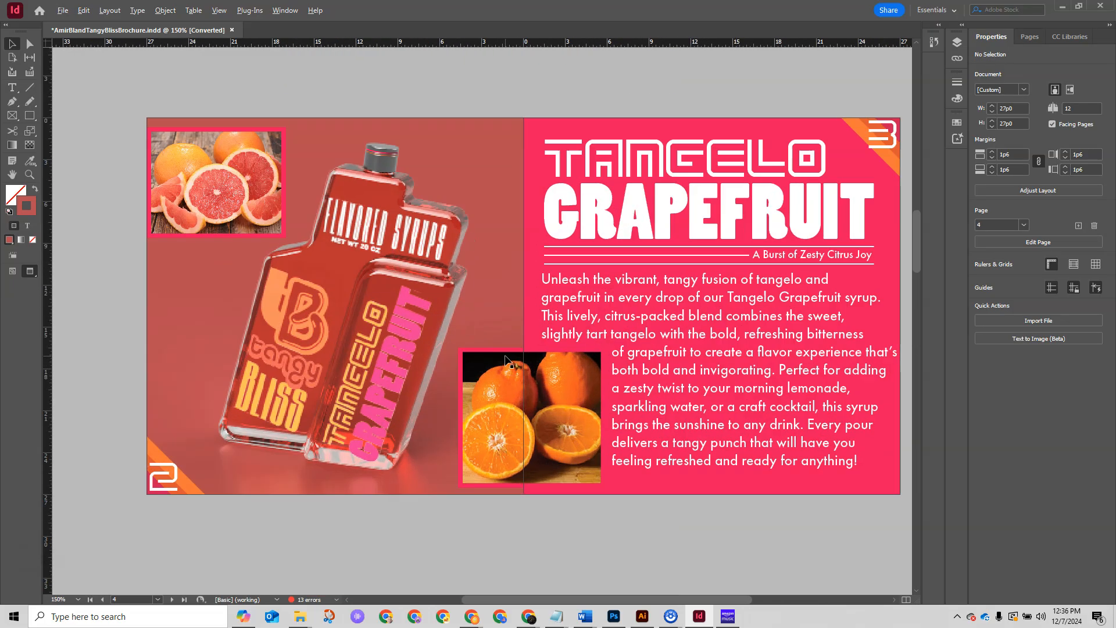
key("ctrl+equal")
key("ctrl+equal")
left_click(332, 311)
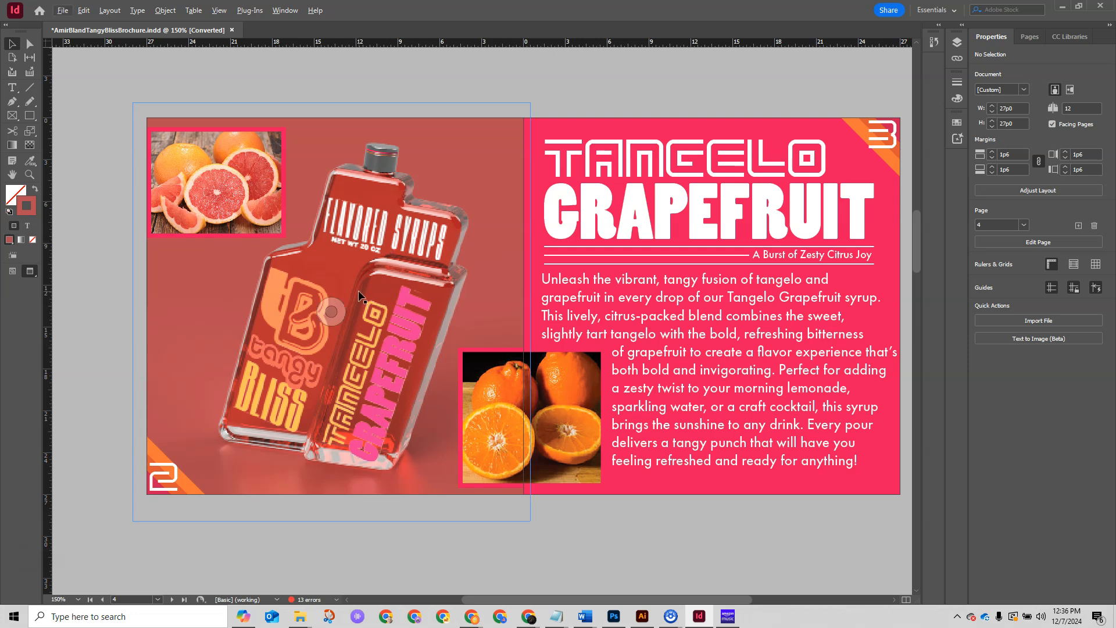
left_click(386, 317)
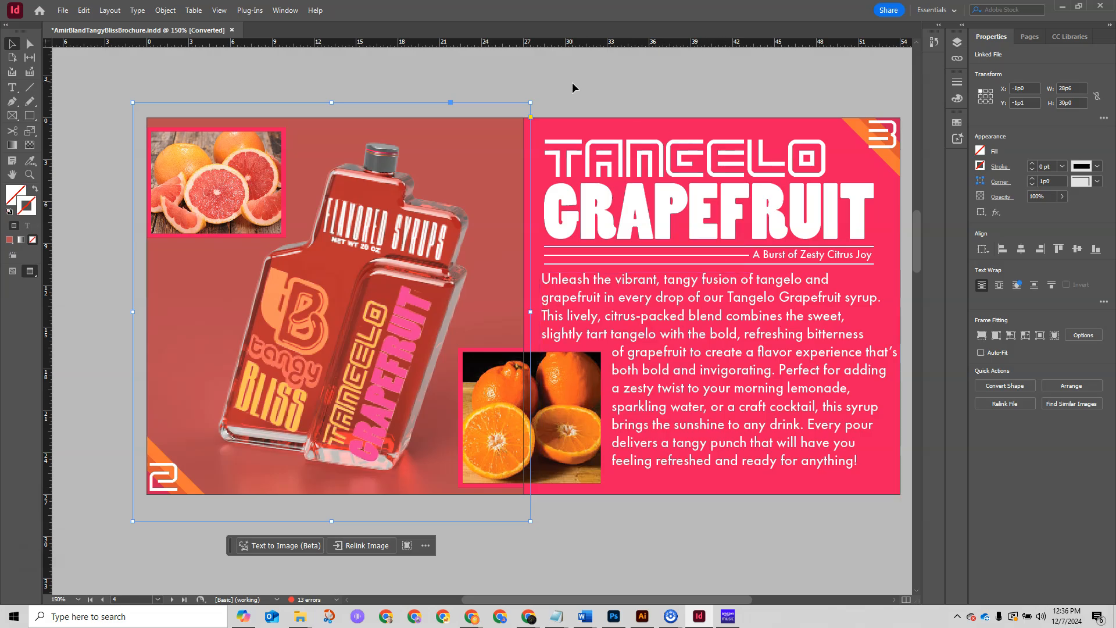
left_click(493, 70)
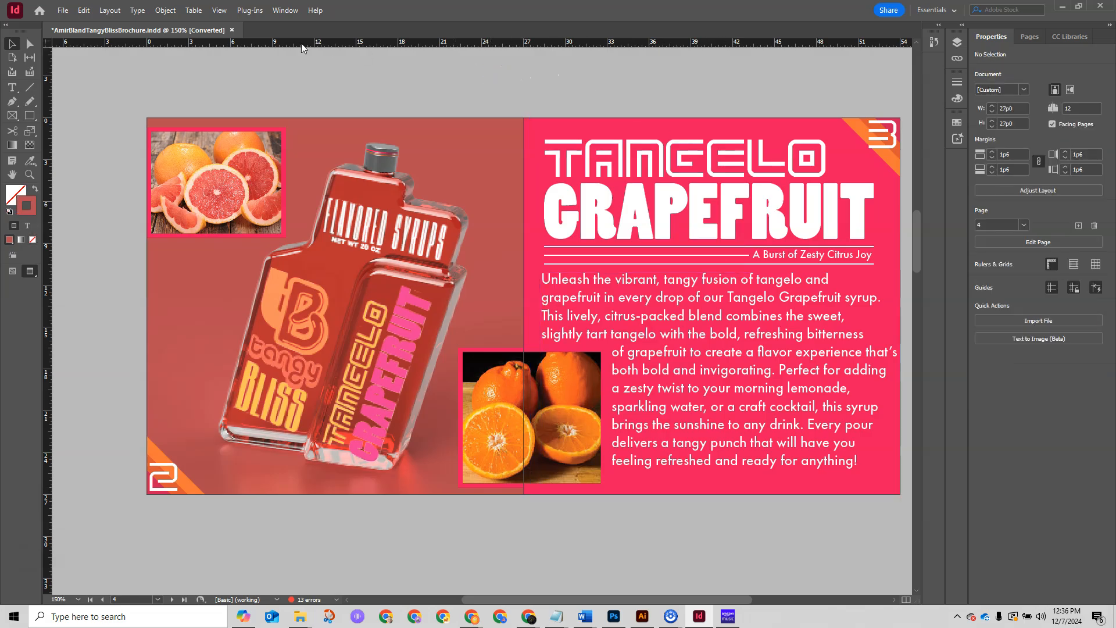
Set the document's display performance to High Quality Display
left_click(219, 11)
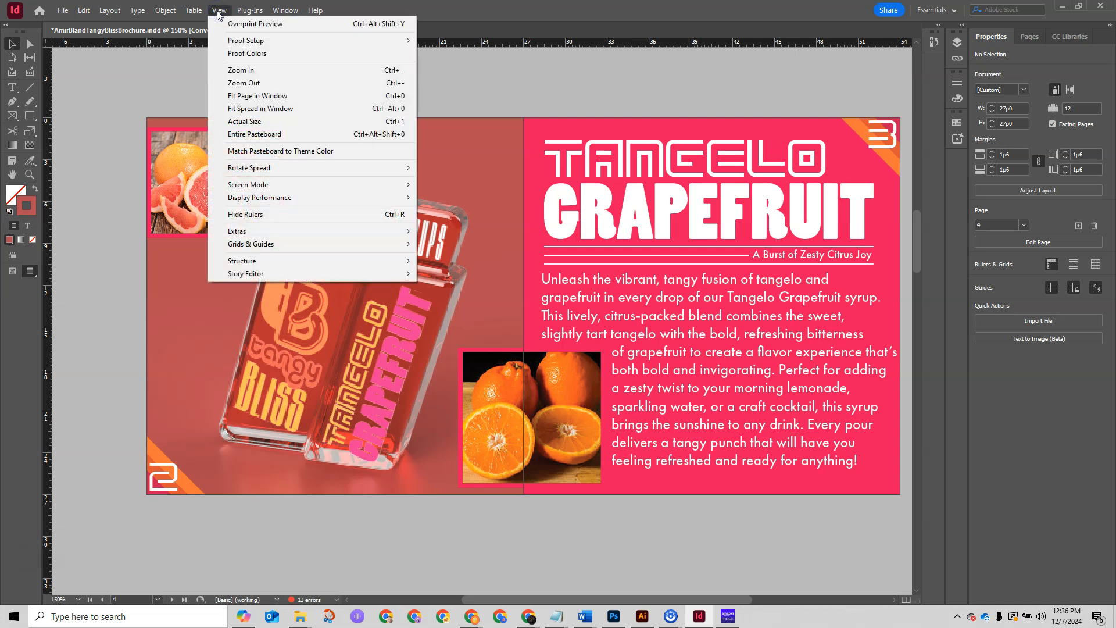
mouse_move(268, 199)
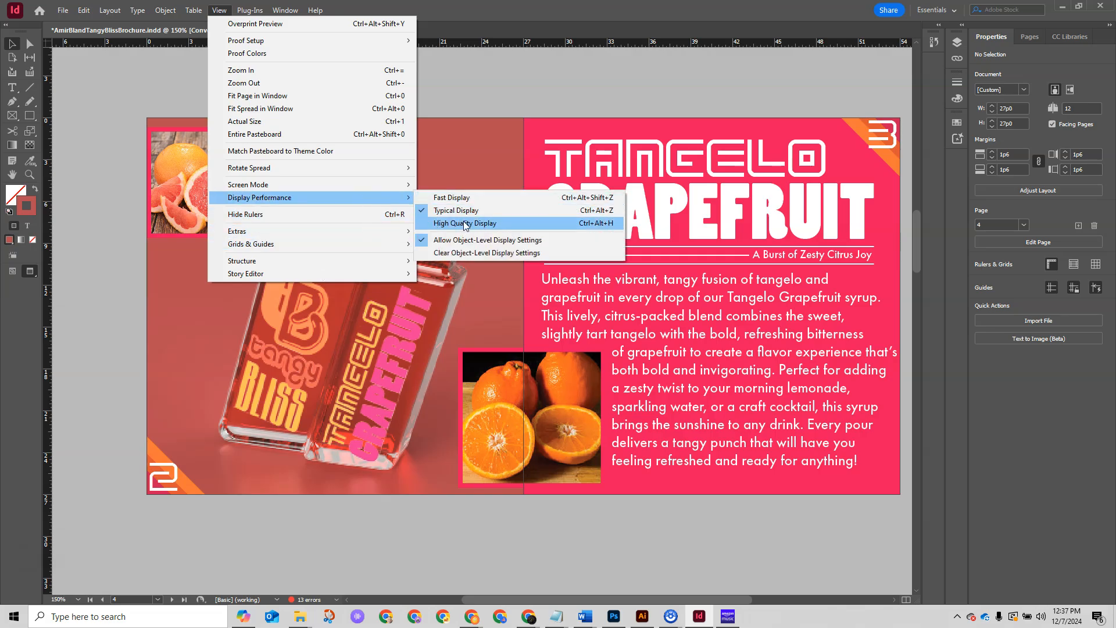
left_click(465, 224)
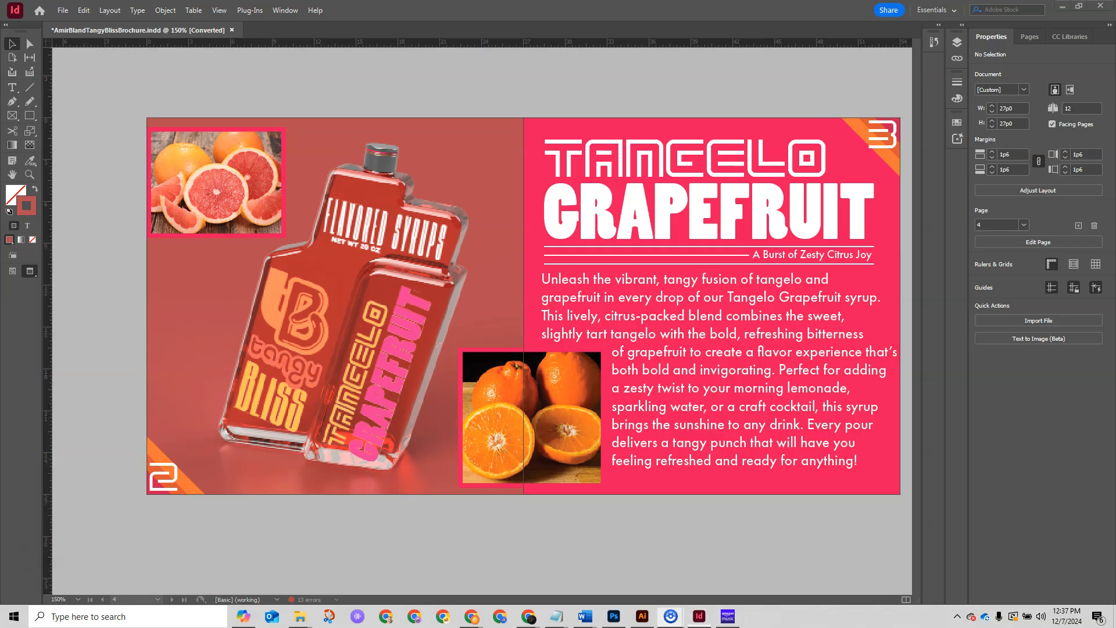
Check the Tangelo Grapefruit bottle image's resolution and color space in the Info panel, and close the panel
left_click(288, 13)
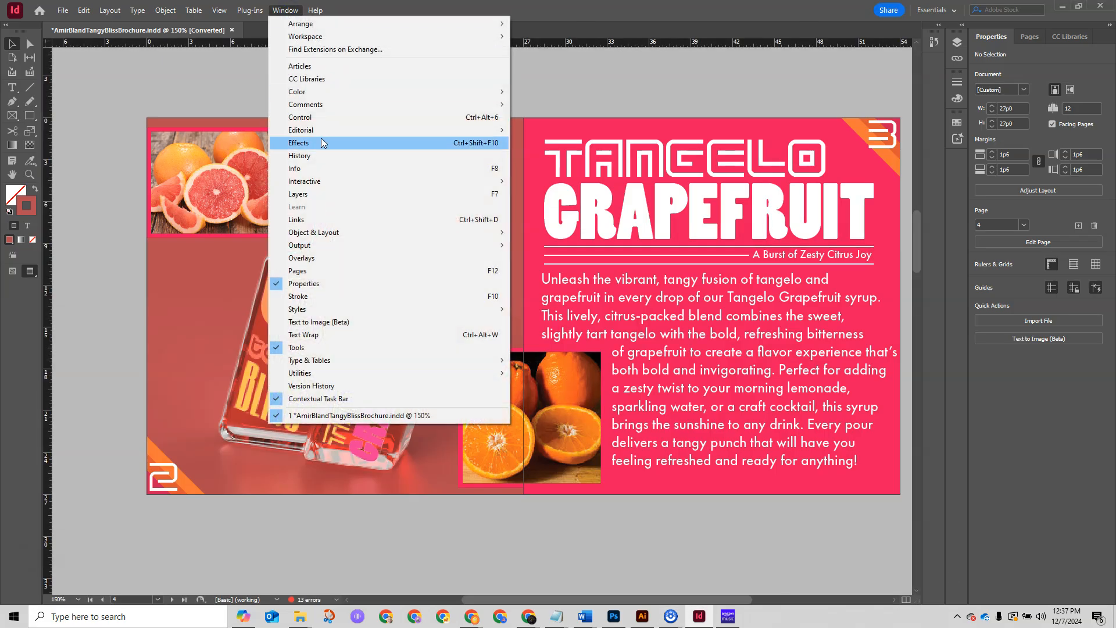
left_click(317, 168)
left_click_drag(741, 226, 683, 86)
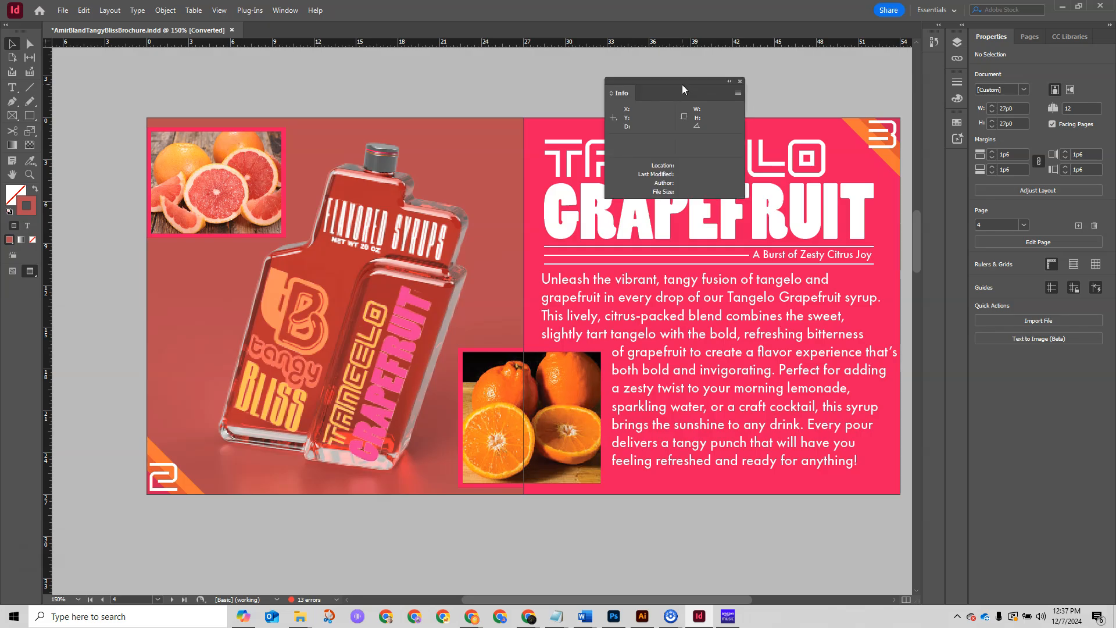
left_click(343, 252)
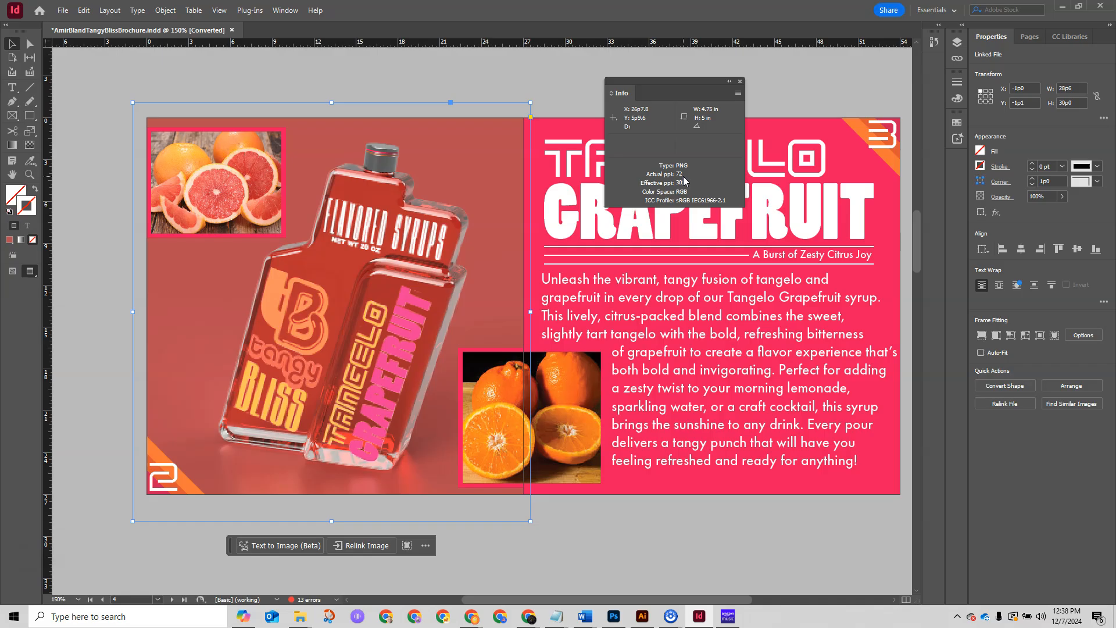
left_click_drag(676, 83, 682, 79)
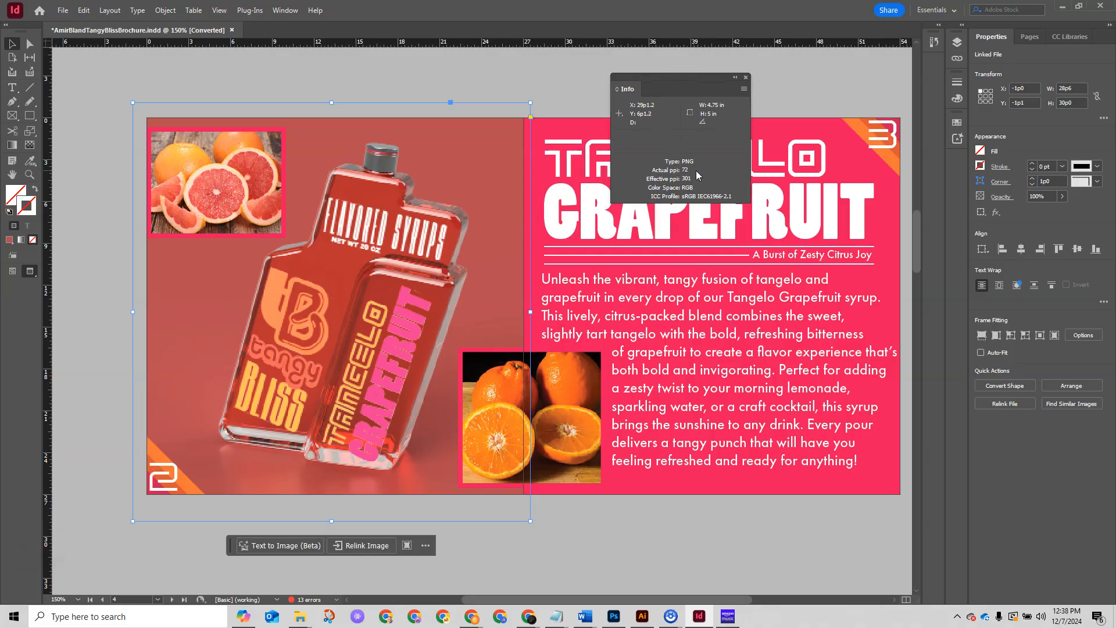
left_click(747, 77)
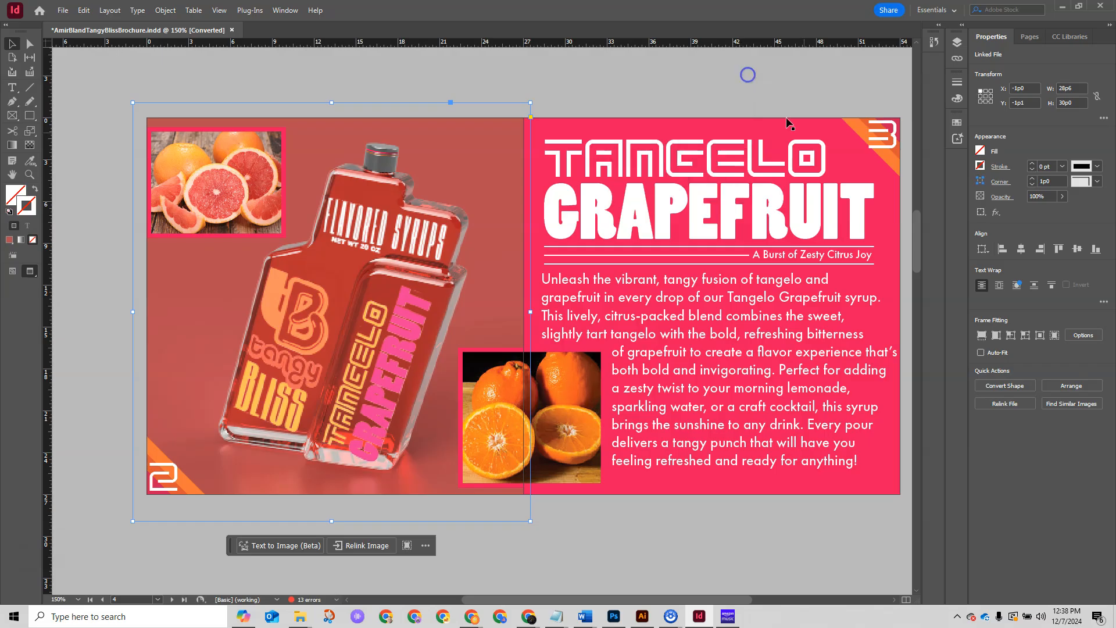
Go to the front cover and compare its logo with the black-and-white Tangy Bliss comps artwork in Photoshop
left_click_drag(916, 241, 923, 91)
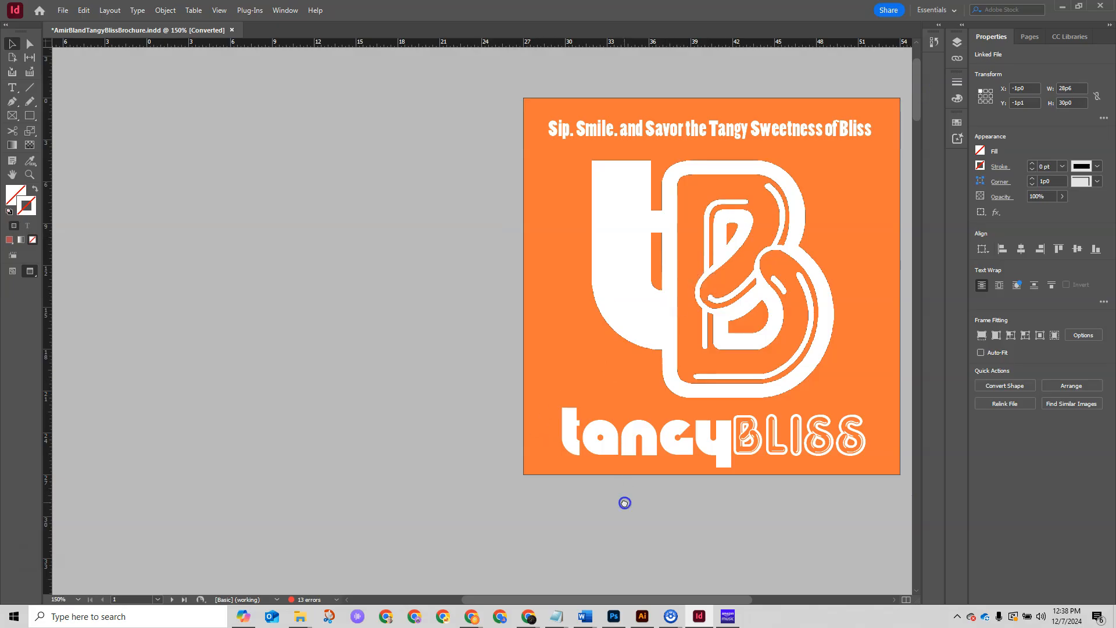
left_click_drag(625, 504, 461, 523)
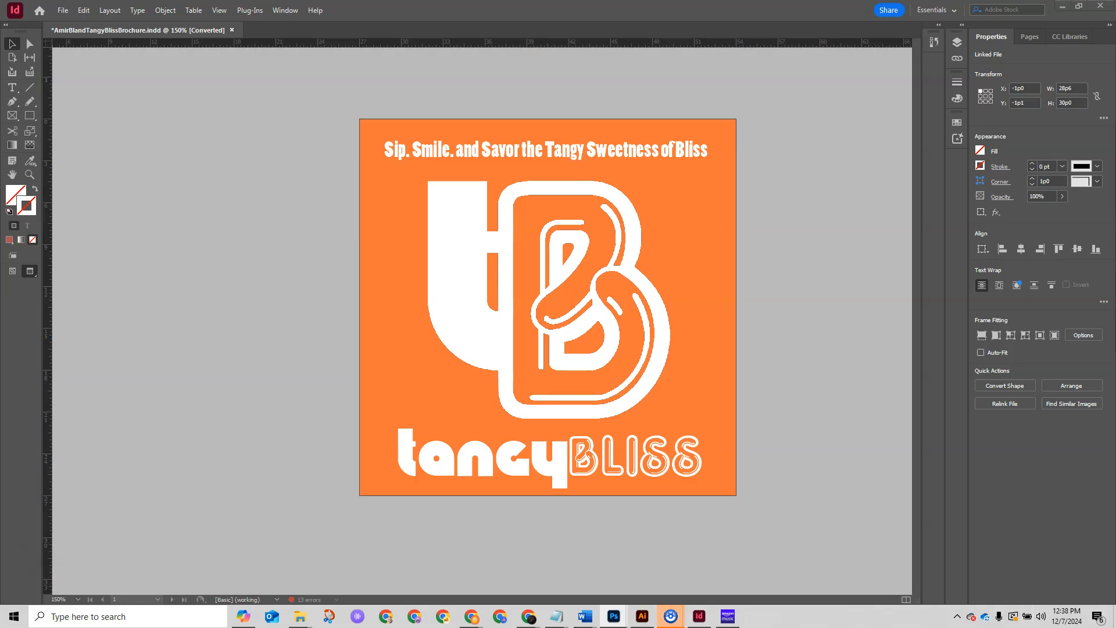
left_click_drag(948, 130, 937, 78)
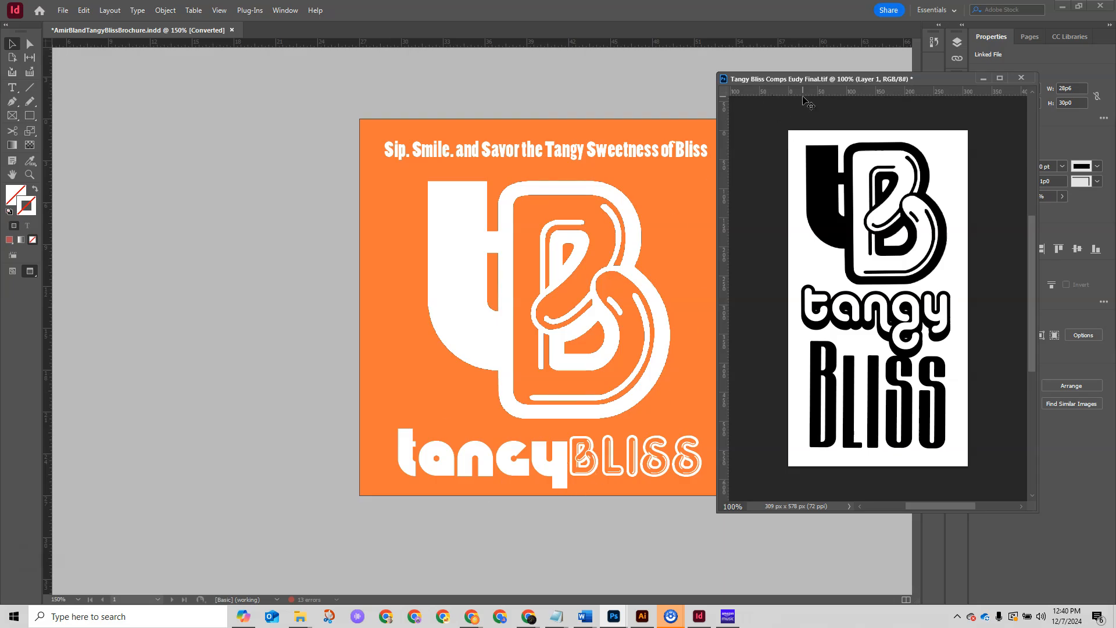
left_click_drag(789, 79, 1115, 86)
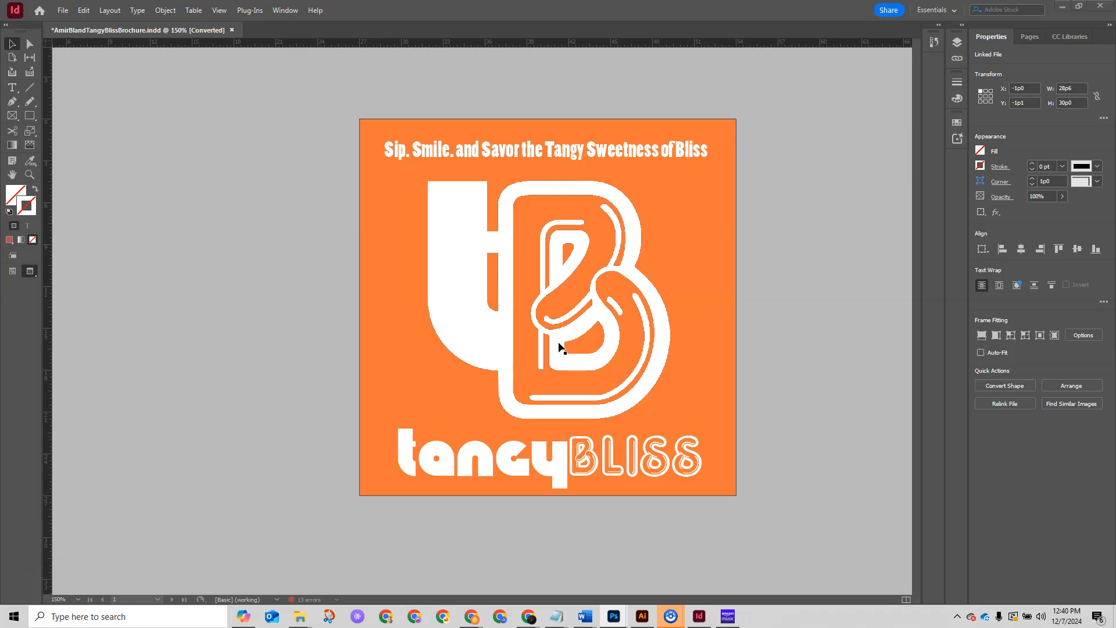
Inspect the edges of the white logo on the orange front cover at close range
scroll(558, 347, "up", 5)
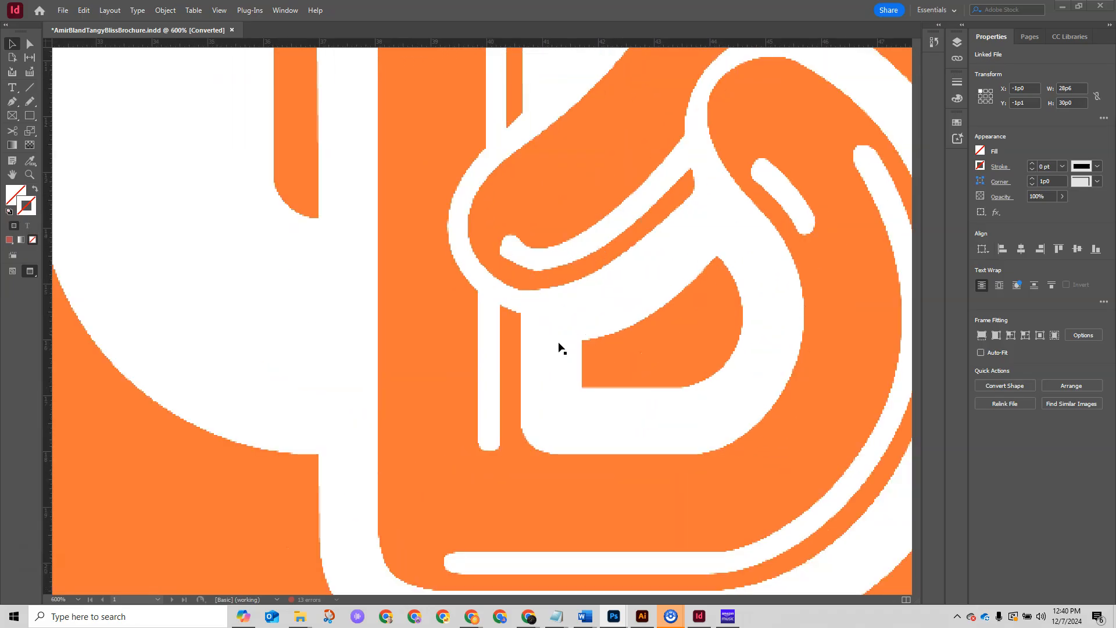
scroll(558, 347, "down", 5)
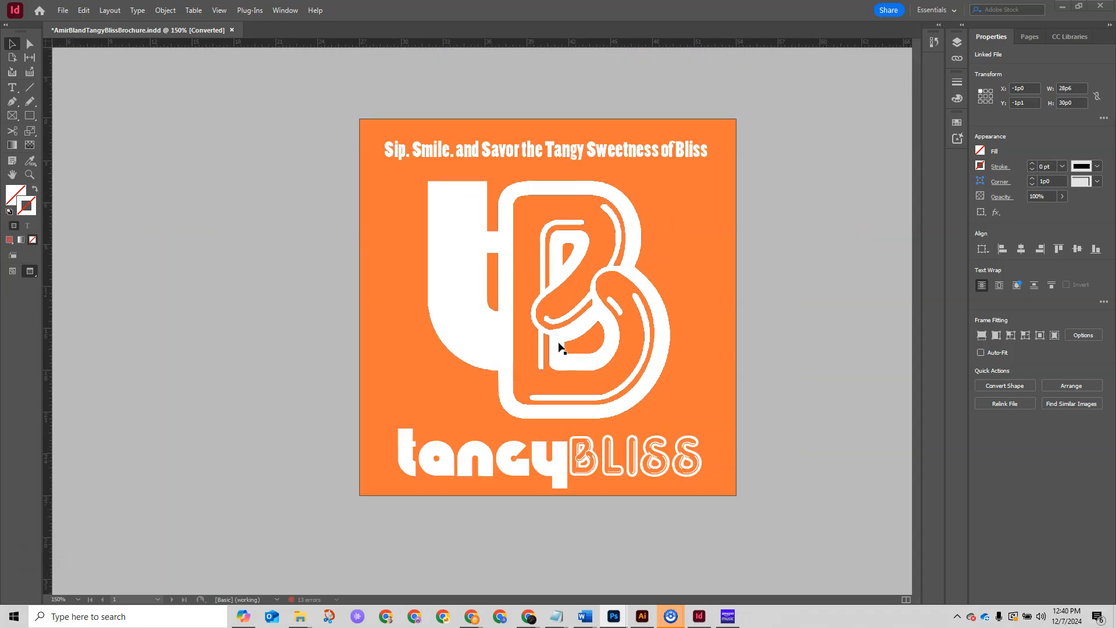
left_click(569, 311)
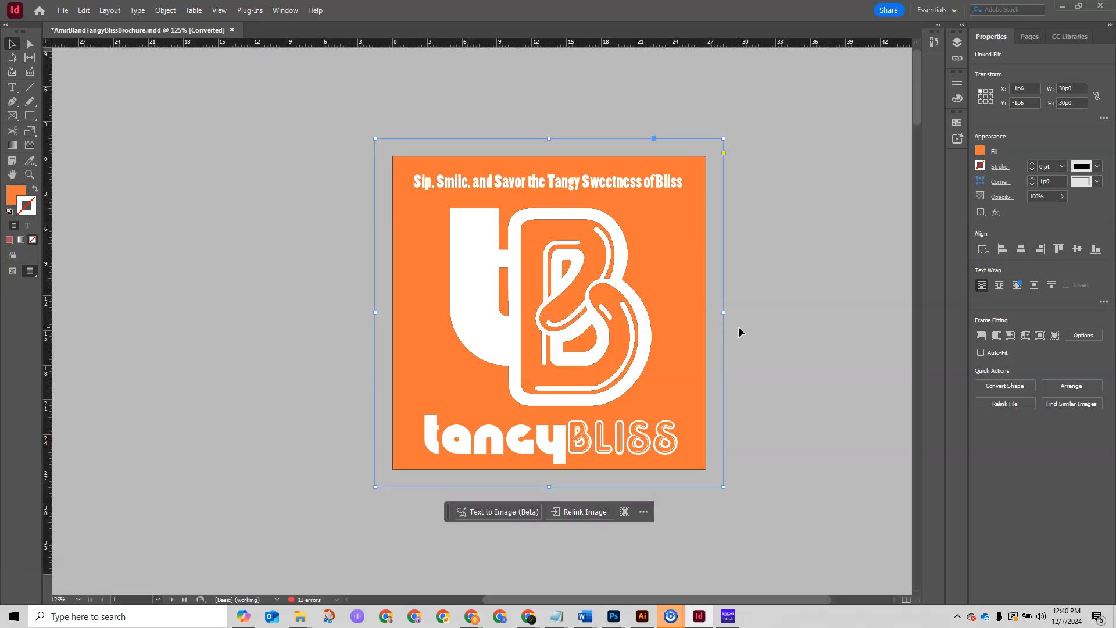
scroll(742, 304, "down", 2)
left_click(688, 390)
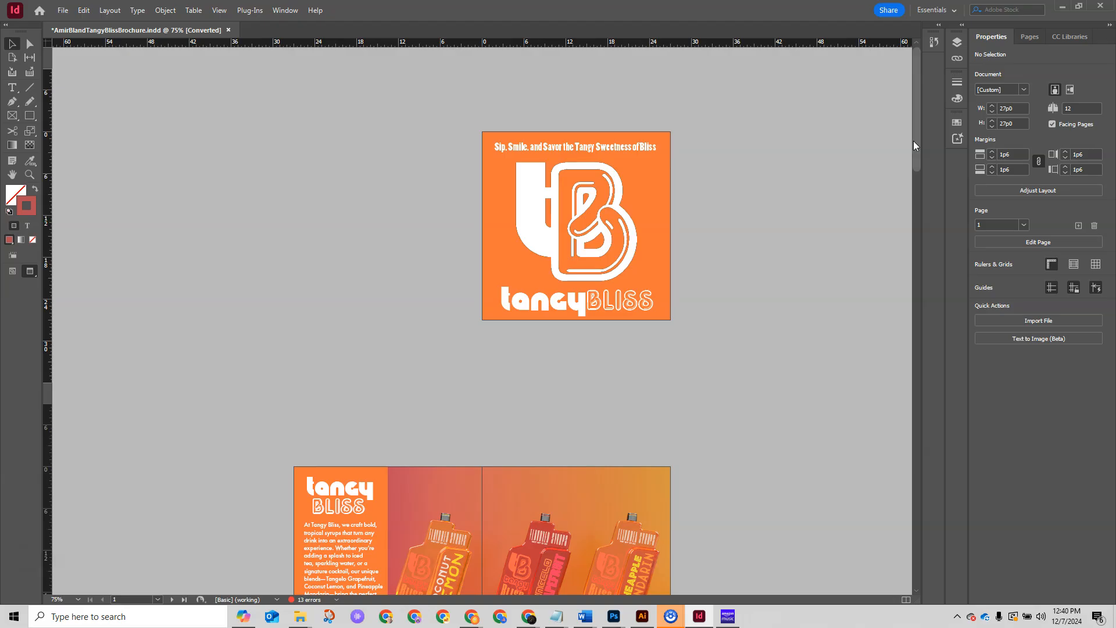
Select the three-bottle image on the introductory spread after the cover
scroll(914, 141, "down", 5)
scroll(588, 337, "up", 2)
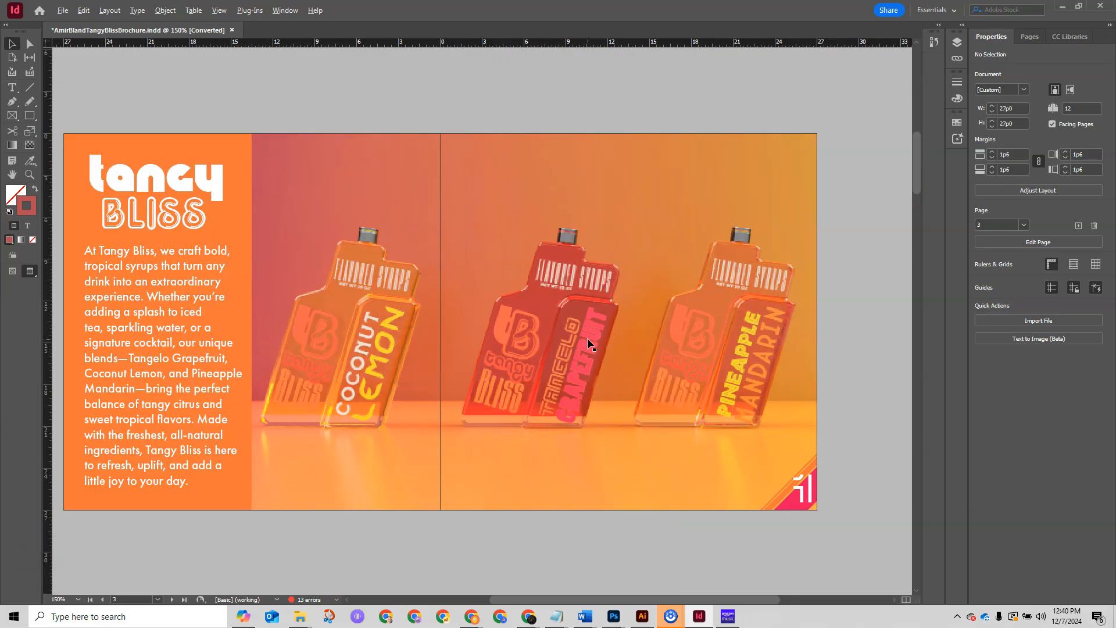
left_click(536, 298)
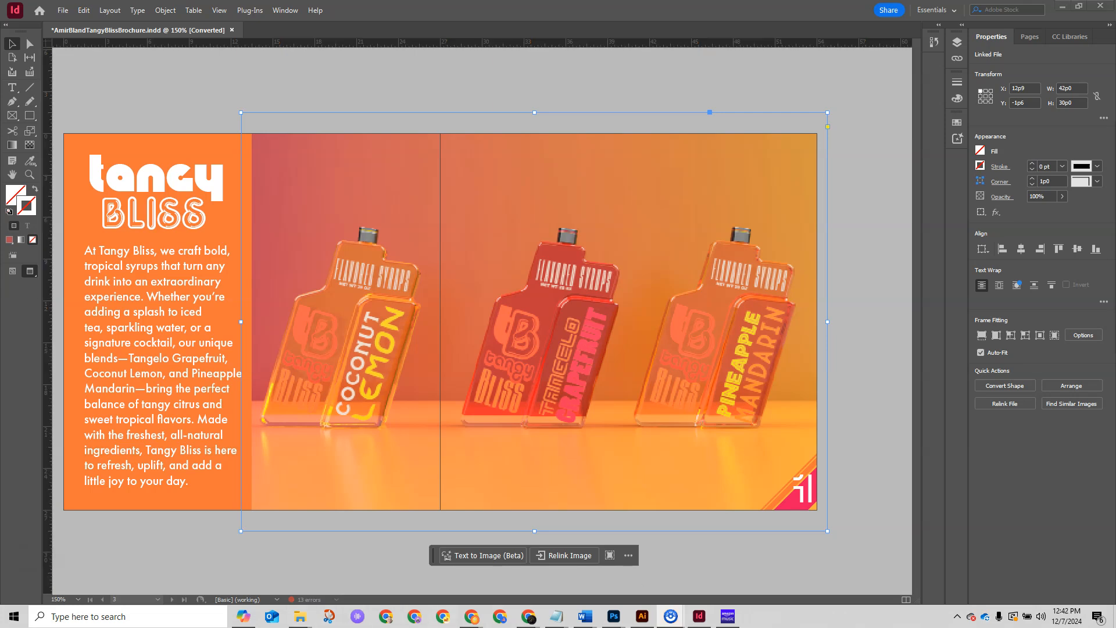
Switch to the Chrome window with the original three-bottle render and examine its bottle labels at full size
left_click_drag(1115, 152, 401, 100)
left_click(668, 100)
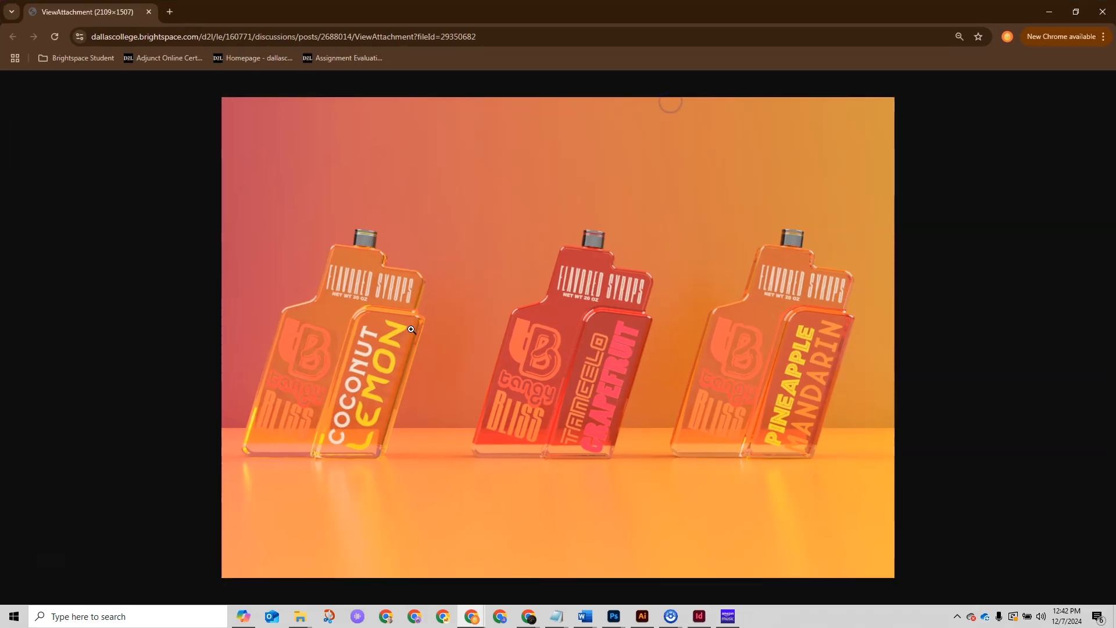
left_click(503, 377)
scroll(485, 390, "up", 2)
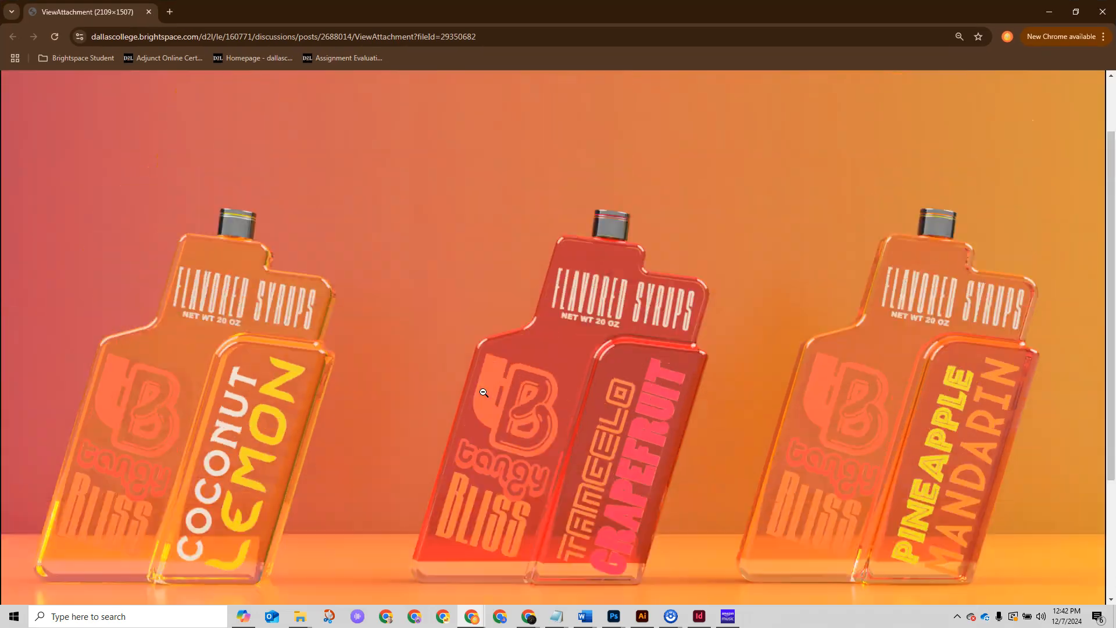
scroll(483, 392, "down", 1)
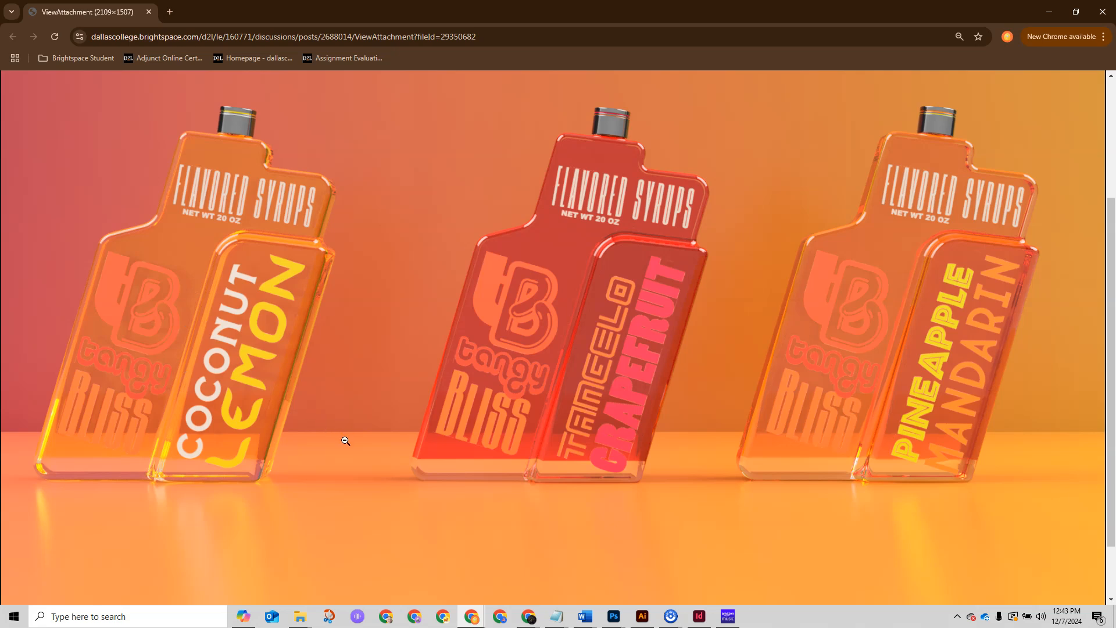
Copy the three-bottle render from the browser and switch to a maximized Photoshop window
right_click(423, 271)
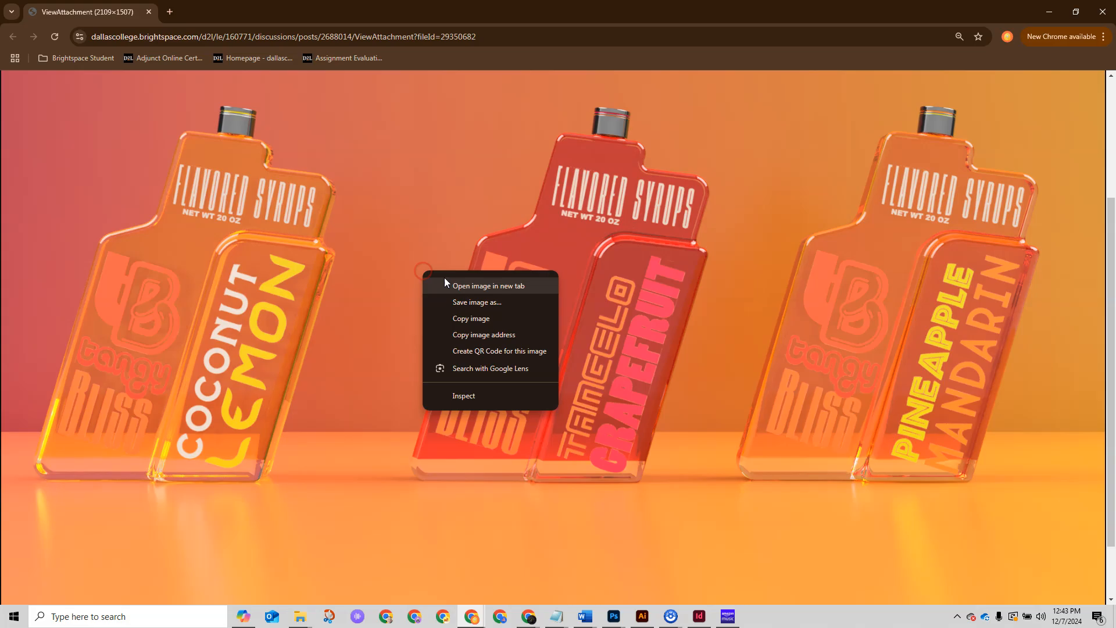
left_click(465, 320)
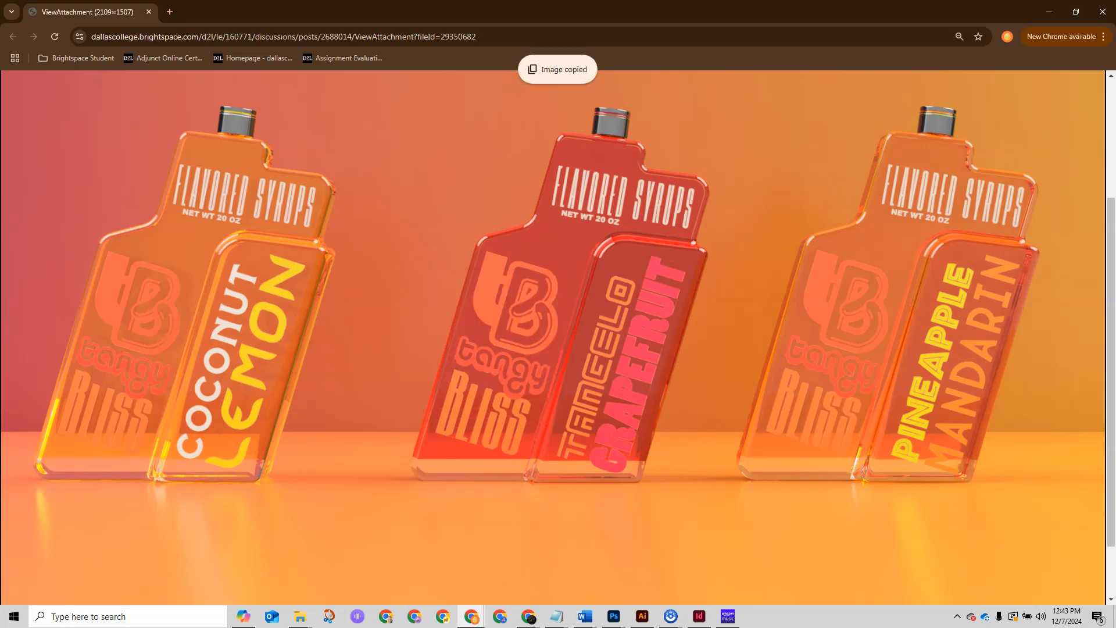
key("alt+Tab")
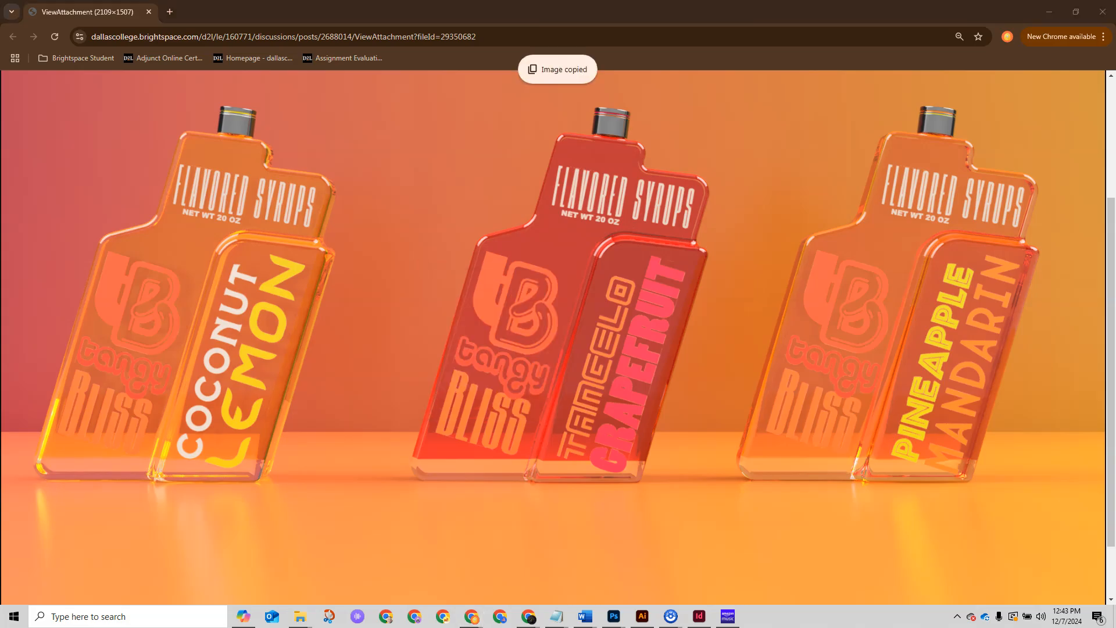
key("alt+Tab")
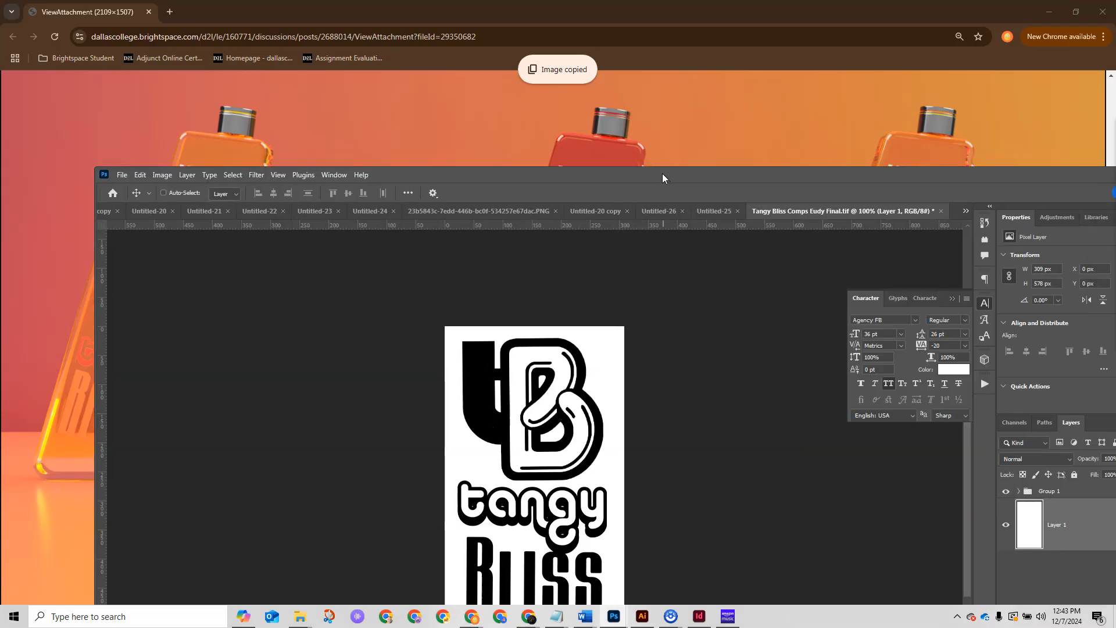
left_click_drag(661, 173, 536, 135)
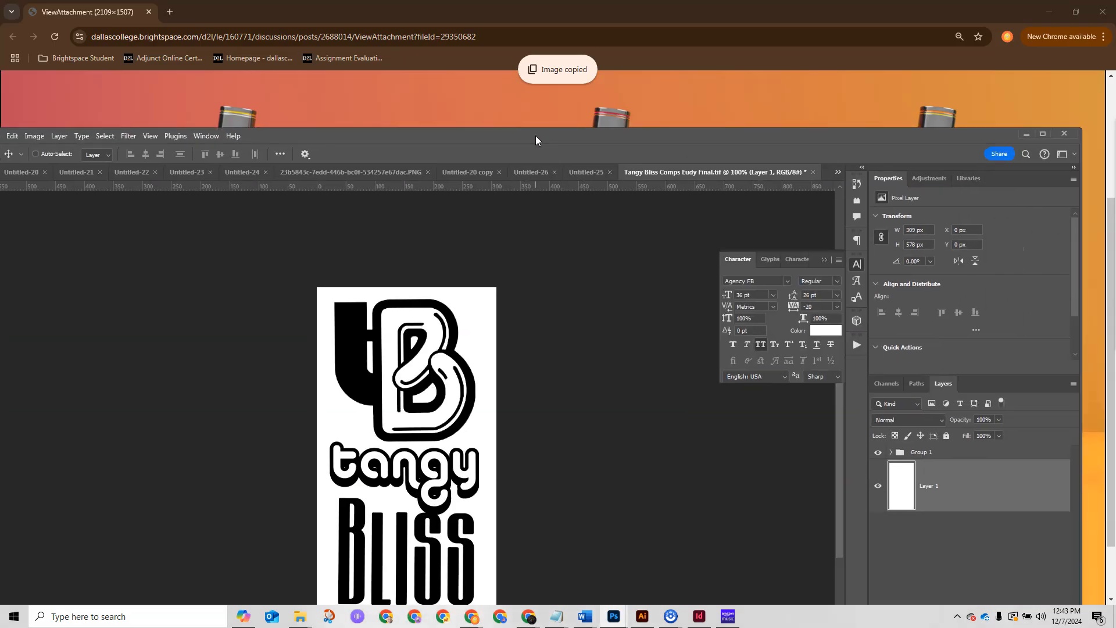
left_click(1042, 135)
Create a 2109 × 1507 pixel RGB document from the clipboard preset and paste the three-bottle render into it
left_click(26, 7)
left_click(34, 19)
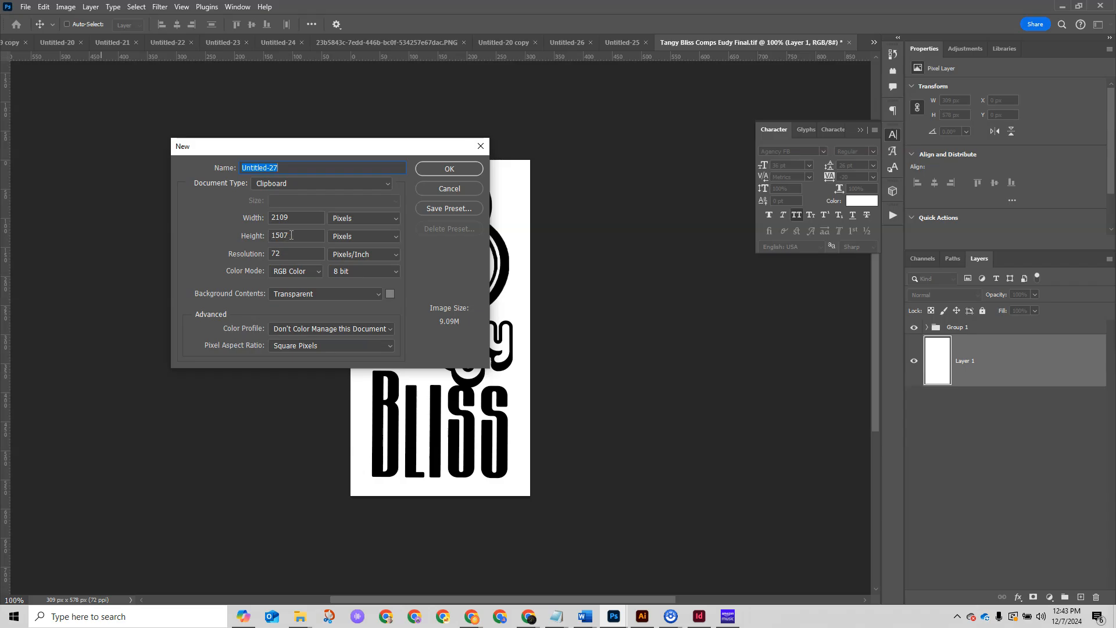
left_click(443, 171)
key("ctrl+v")
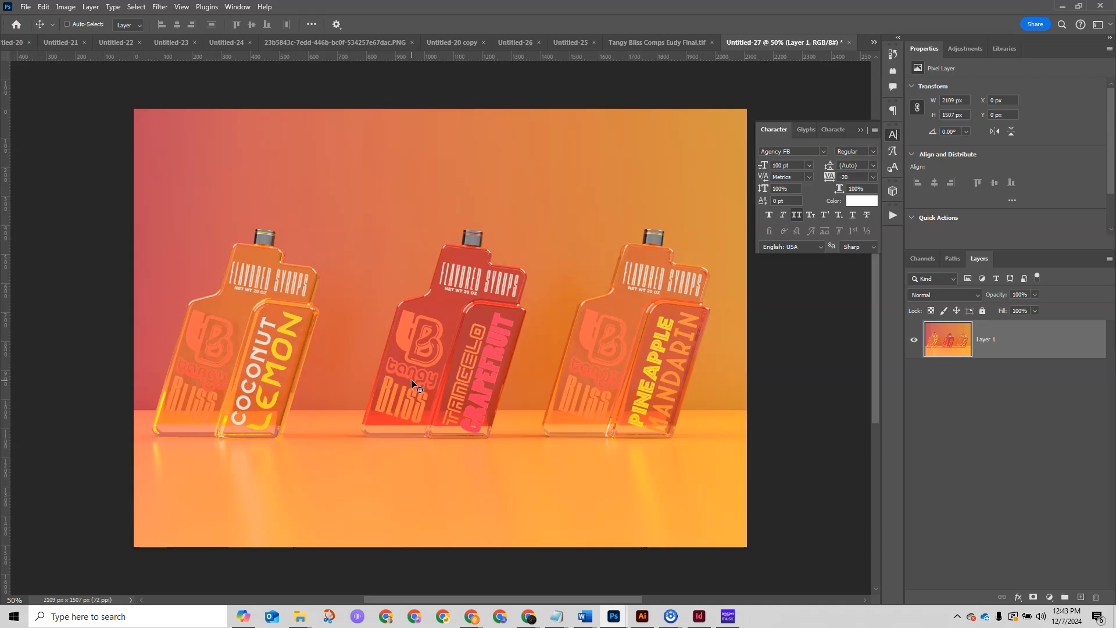
Convert the pasted render's color mode to CMYK Color, accepting the U.S. Web Coated (SWOP) v2 profile
left_click(66, 7)
mouse_move(73, 20)
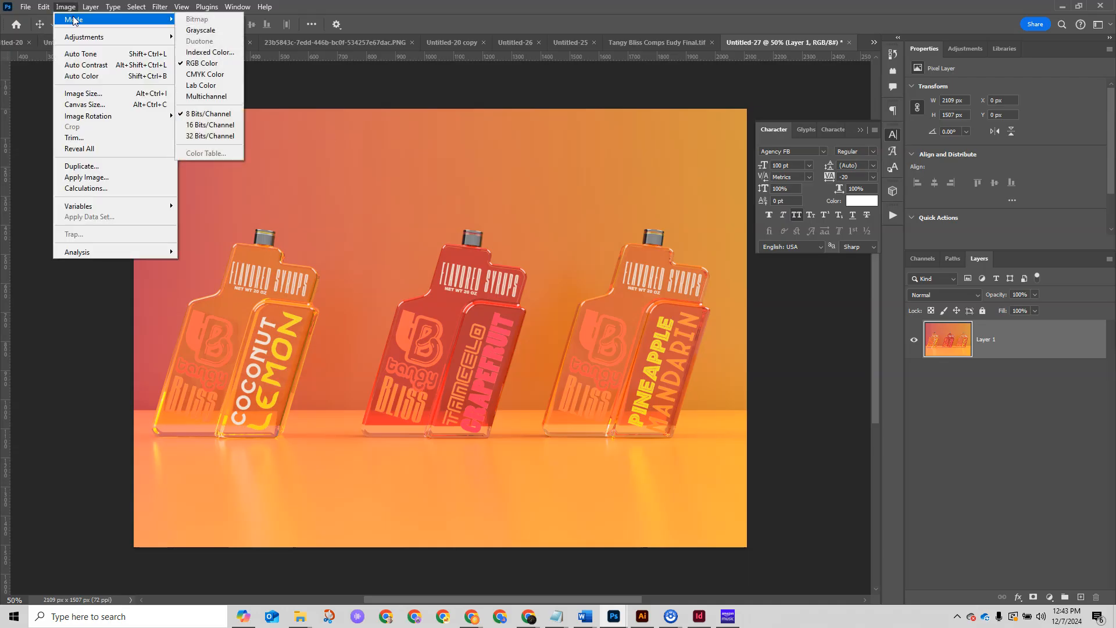
left_click(221, 79)
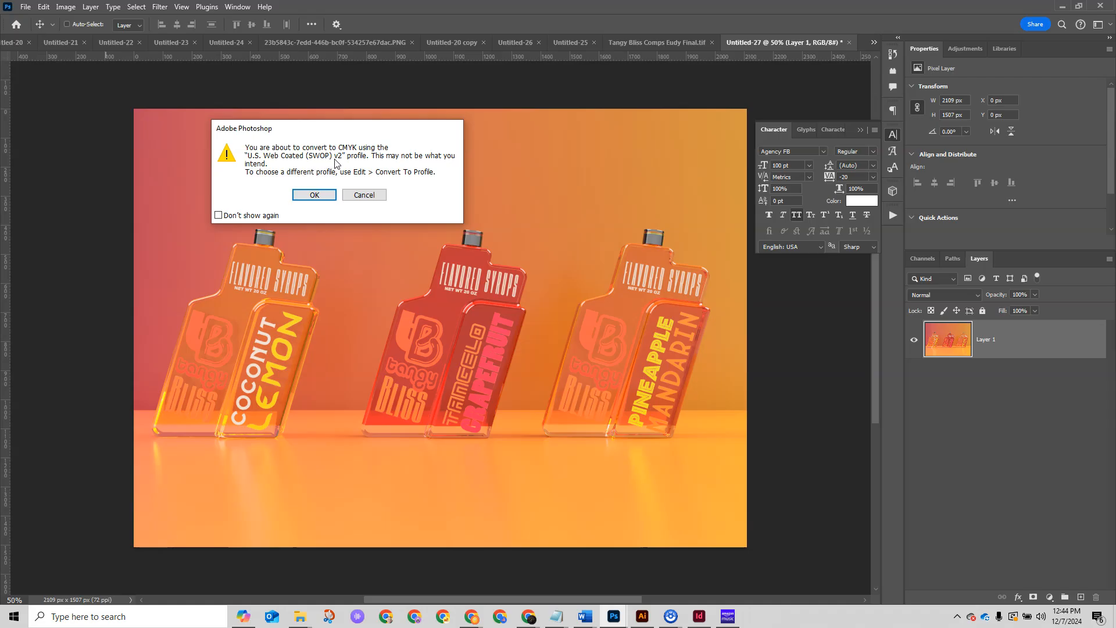
left_click(319, 199)
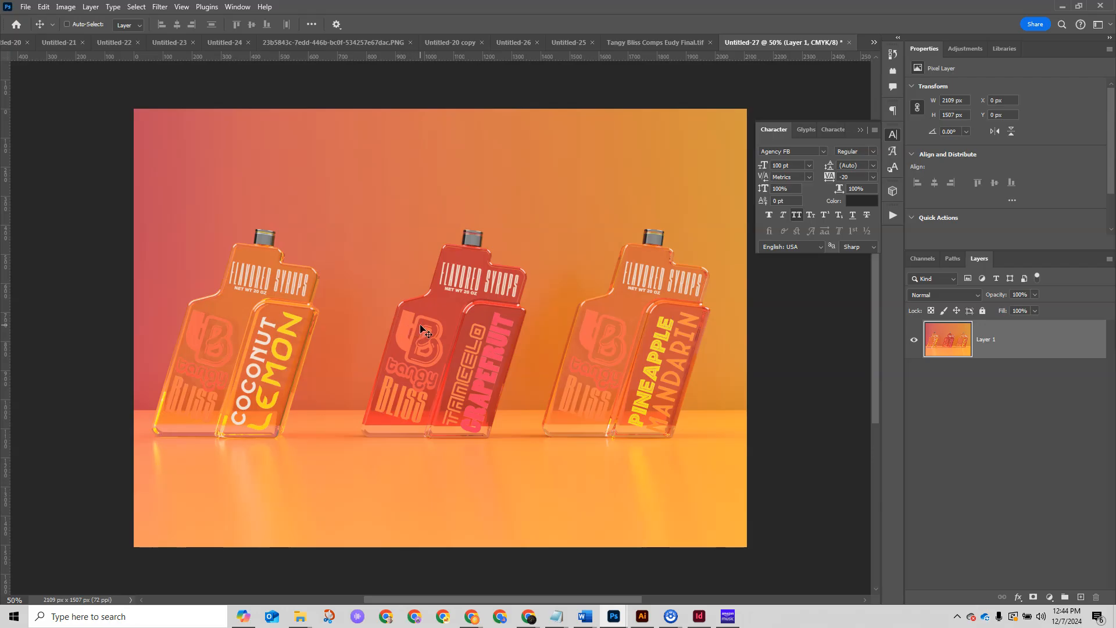
Open the render's image size settings, turn on resampling and show its dimensions in pixels
left_click(64, 7)
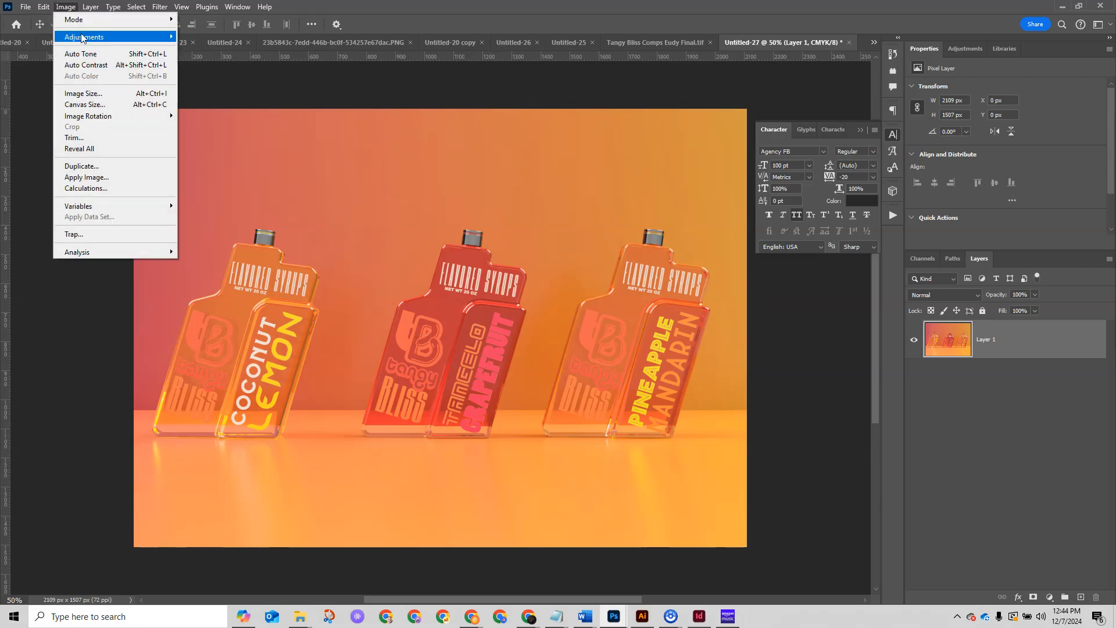
left_click(95, 94)
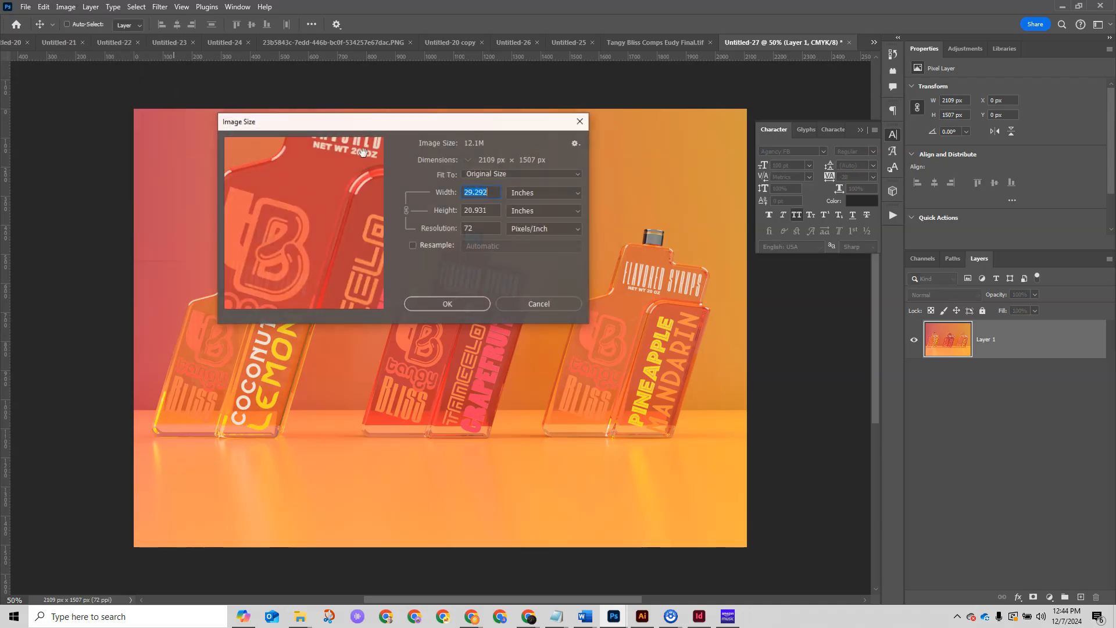
left_click(597, 174)
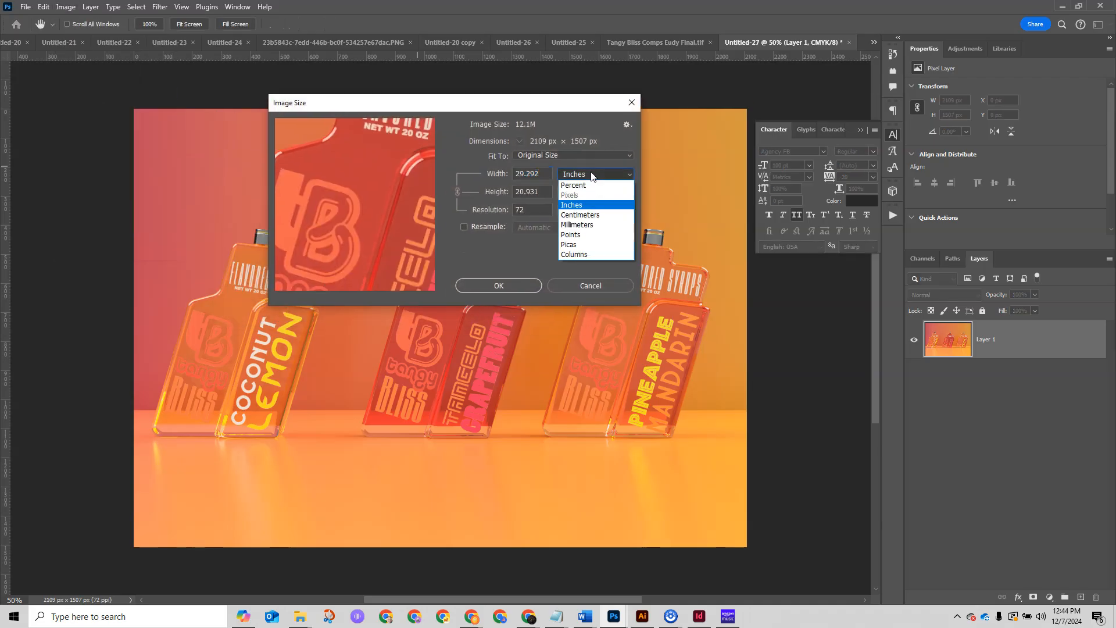
left_click(595, 158)
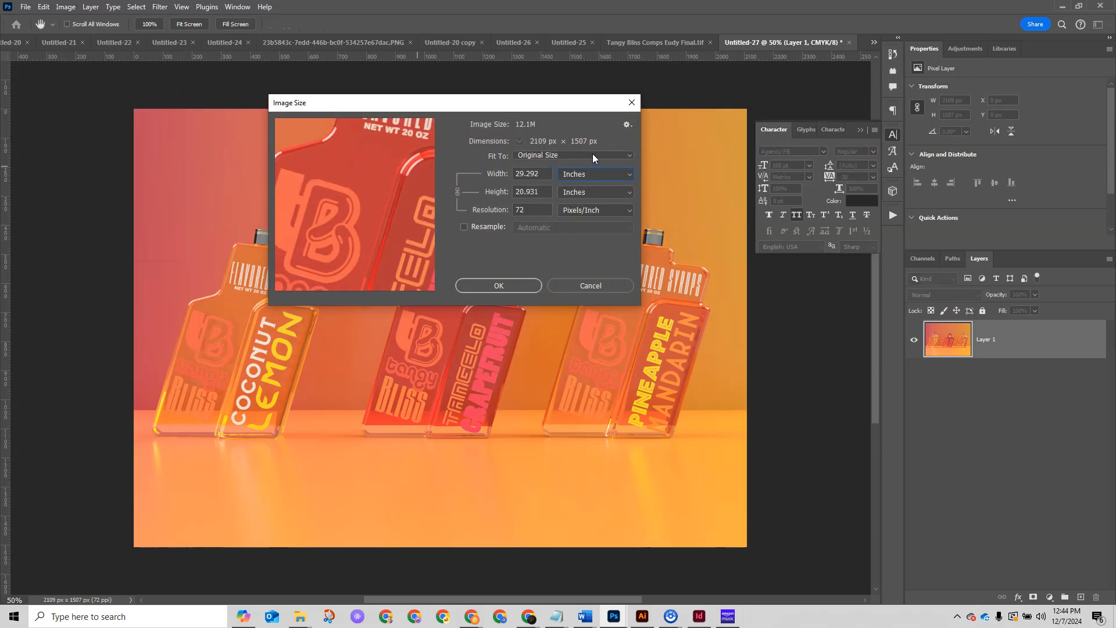
left_click(464, 226)
left_click(559, 194)
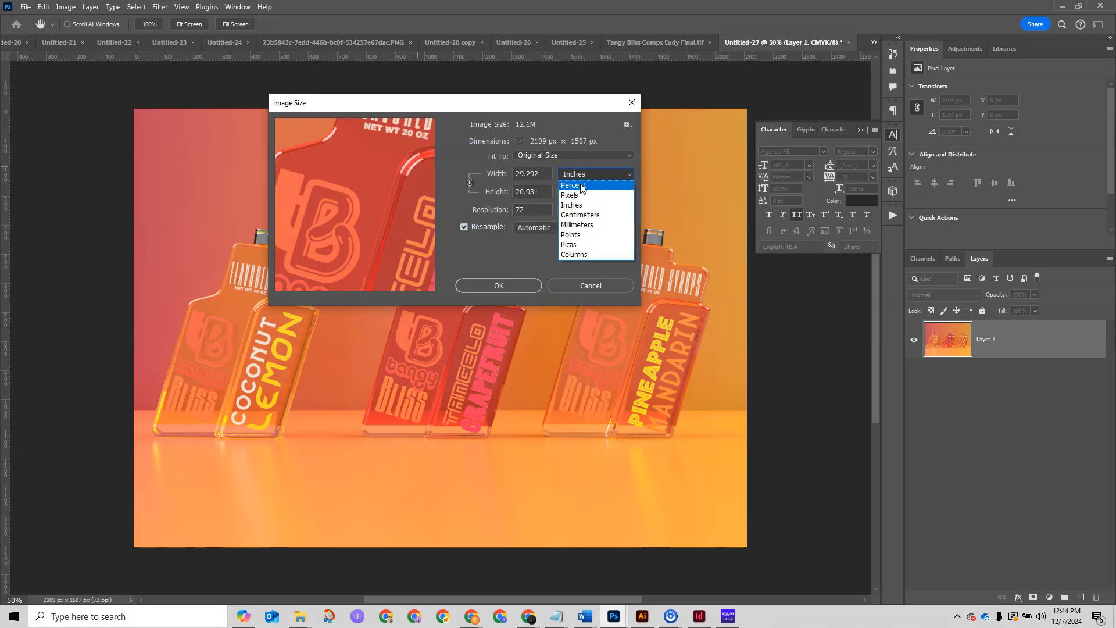
left_click(581, 181)
left_click_drag(551, 109, 543, 91)
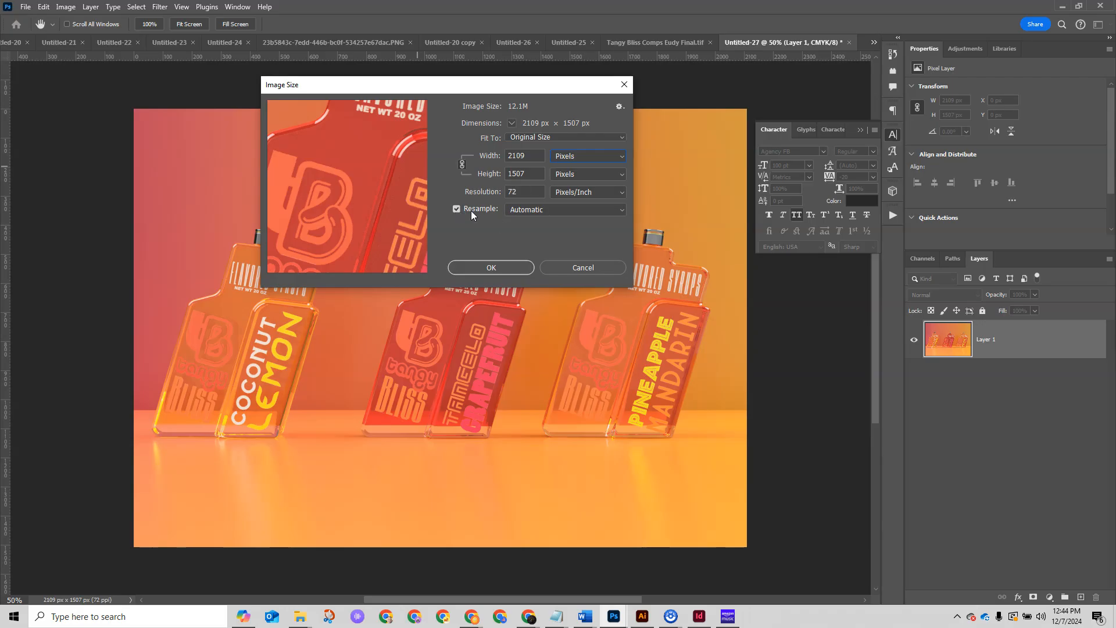
Turn off resampling and set the render's resolution to 300 pixels/inch
left_click(457, 209)
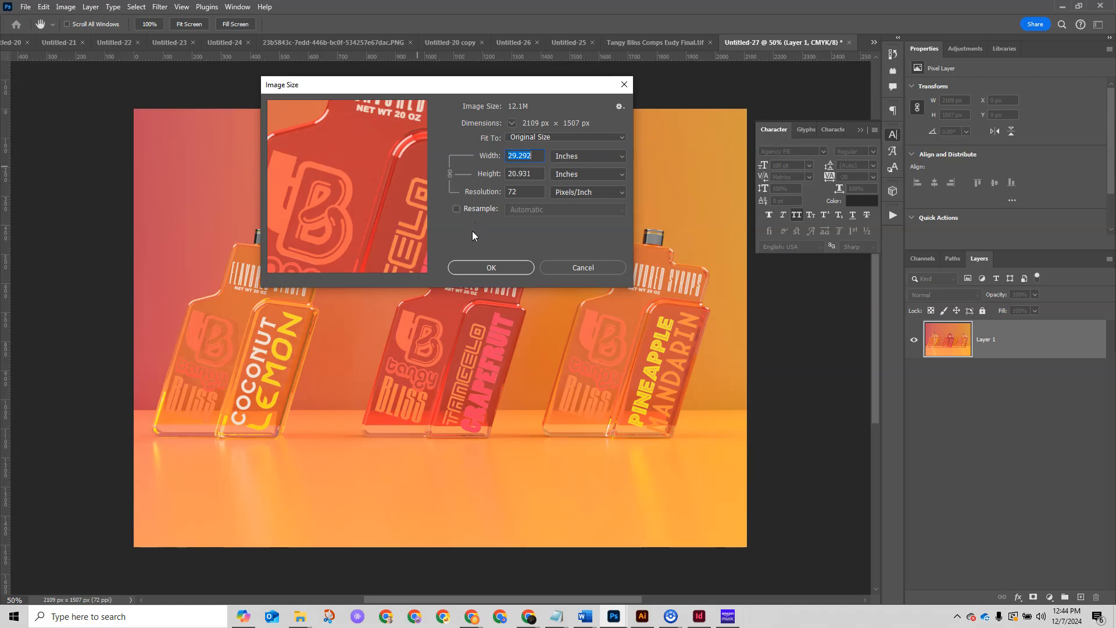
left_click(525, 191)
left_click(457, 211)
left_click(457, 211)
double_click(519, 191)
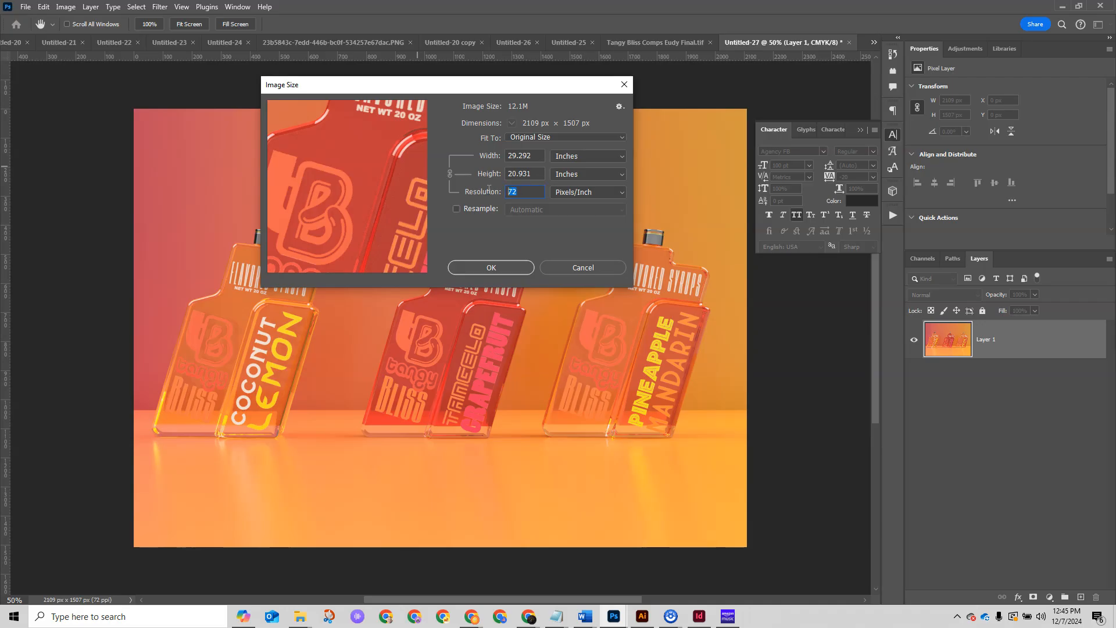
type("300")
left_click(495, 268)
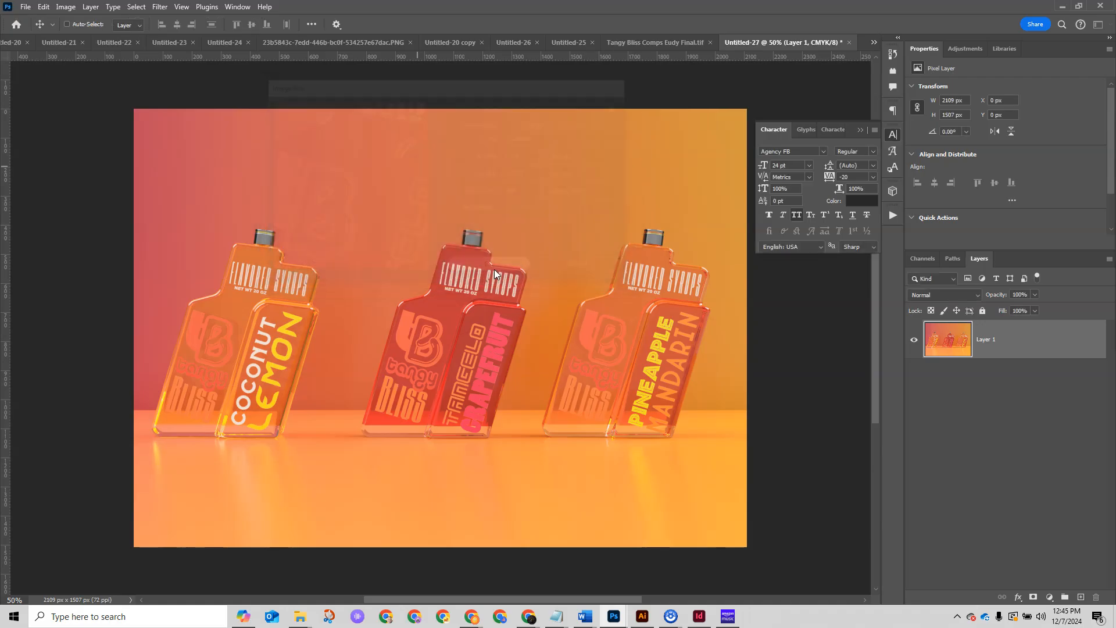
Export the converted three-bottle render as a PNG file
left_click(27, 8)
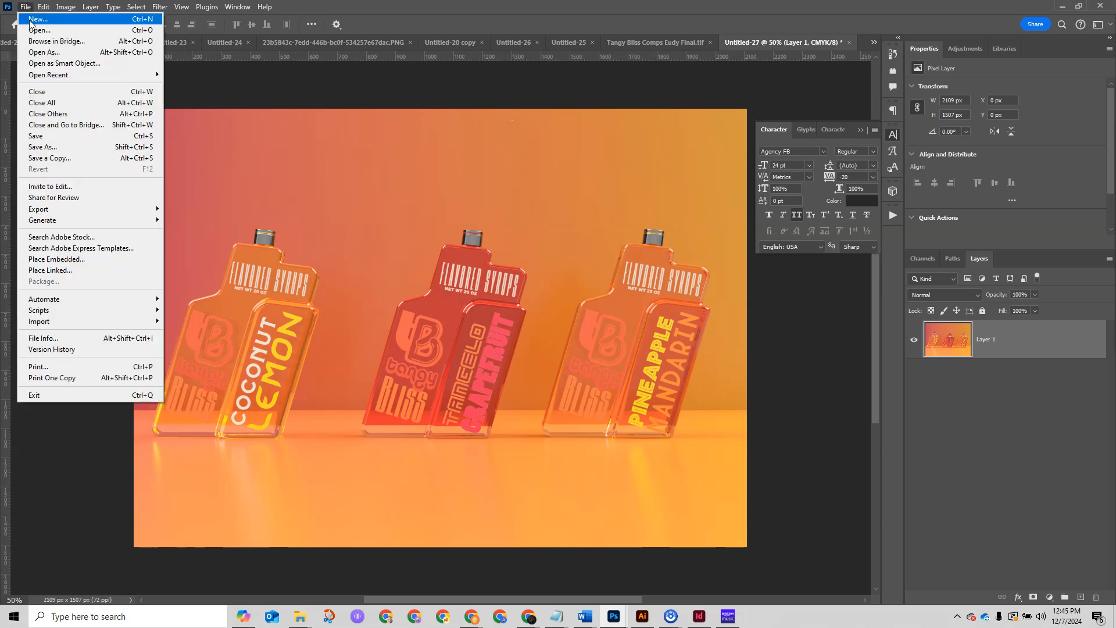
left_click(64, 148)
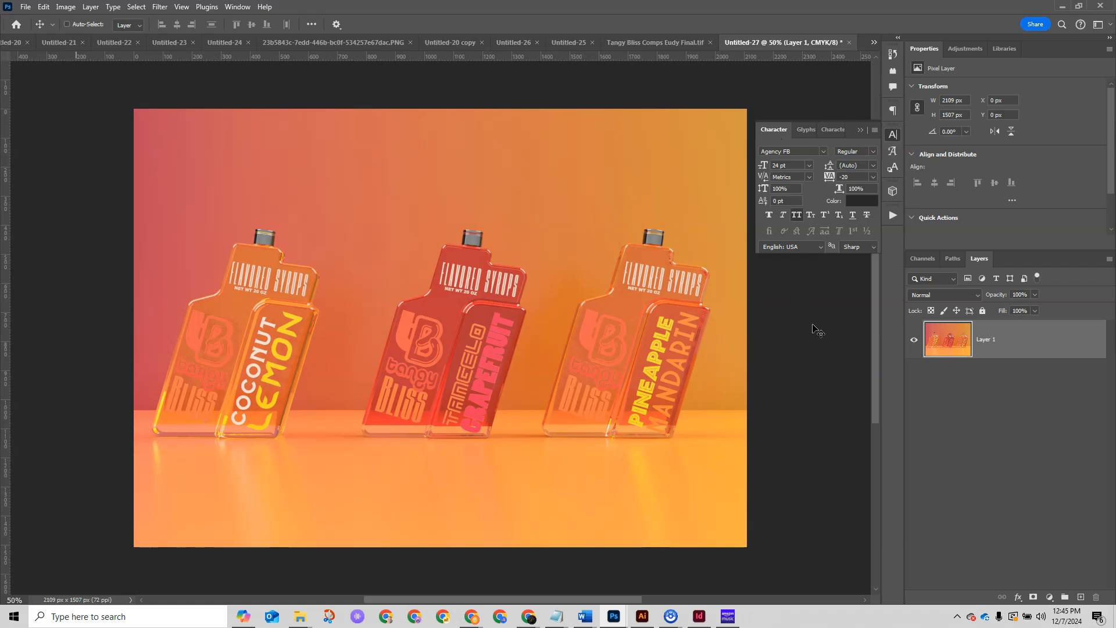
left_click(65, 7)
left_click(29, 8)
mouse_move(159, 212)
left_click(197, 208)
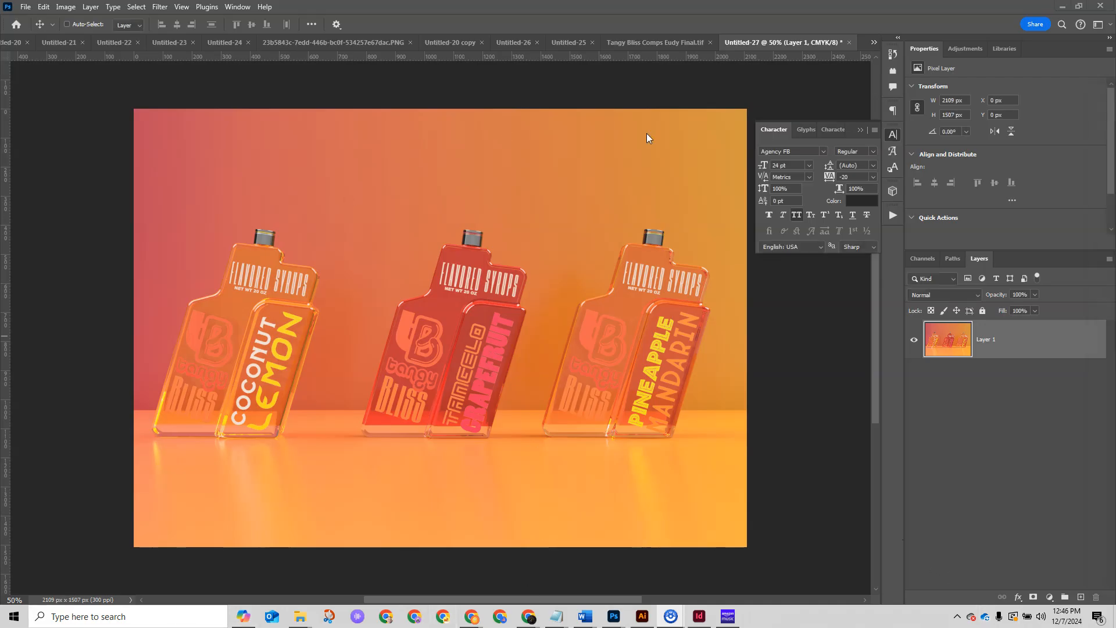
Switch to InDesign and place TBTB.png from the easystore drive in the three-bottle image's frame on the introductory spread
left_click(1077, 7)
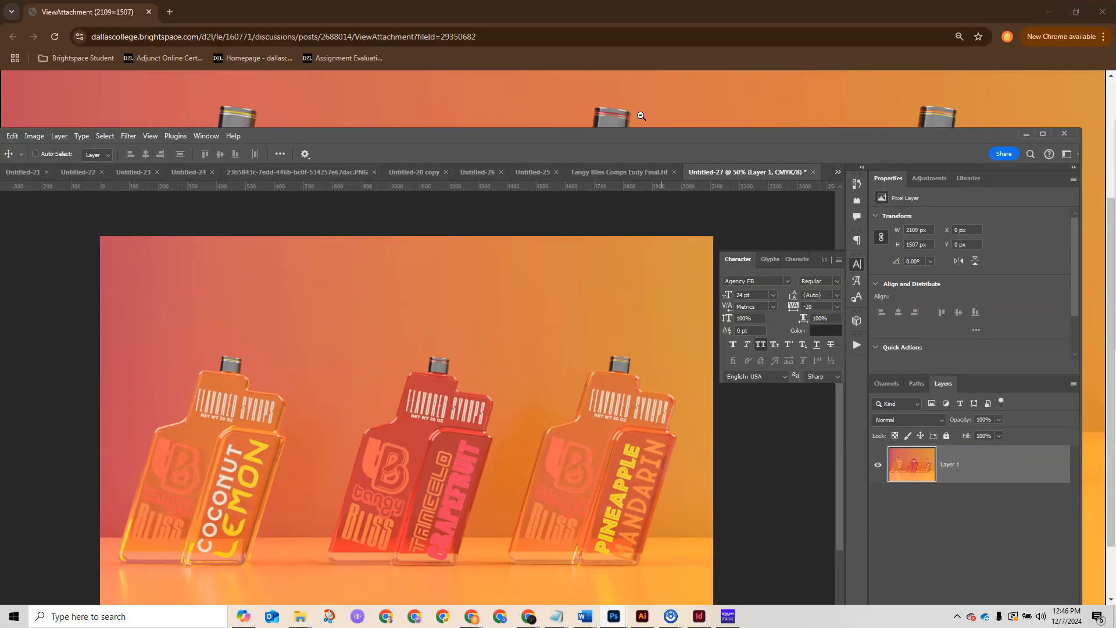
left_click(585, 133)
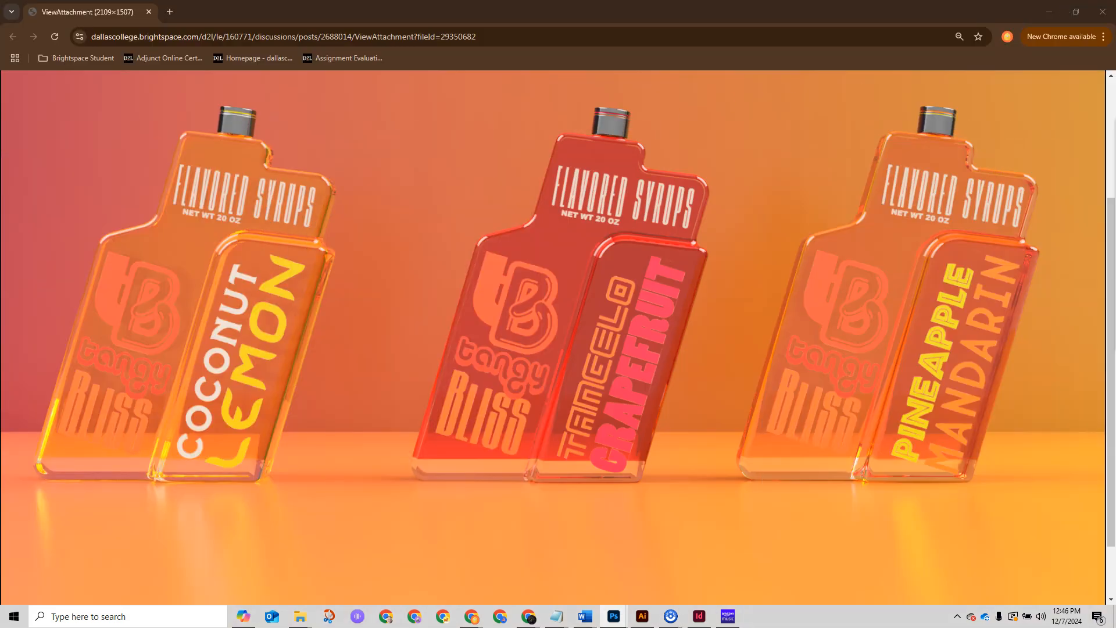
left_click(1049, 11)
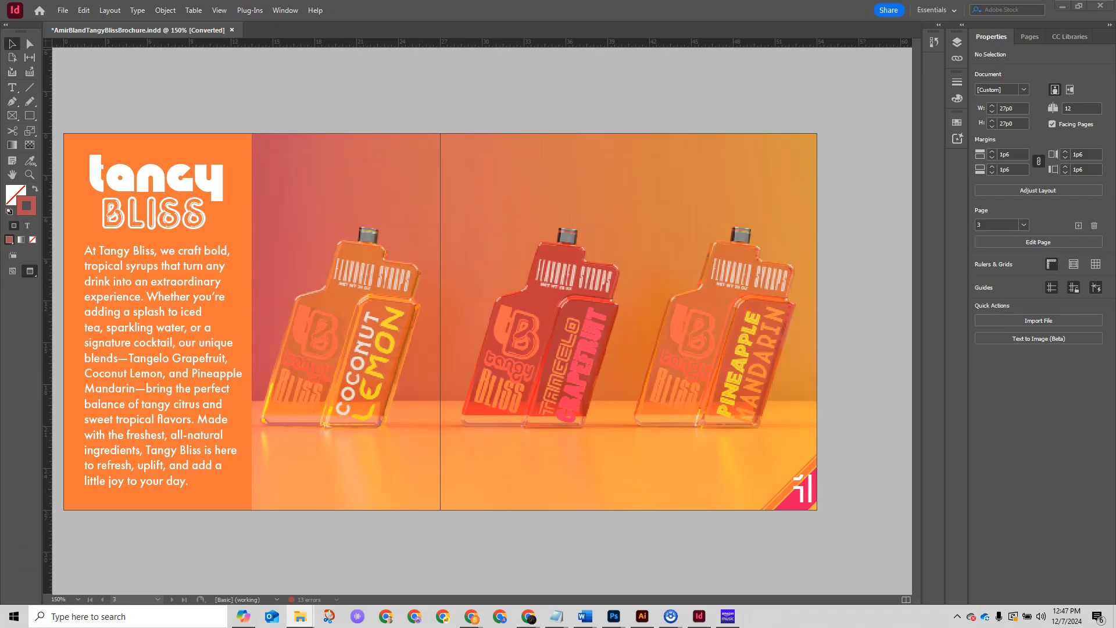
left_click_drag(1115, 148, 1021, 314)
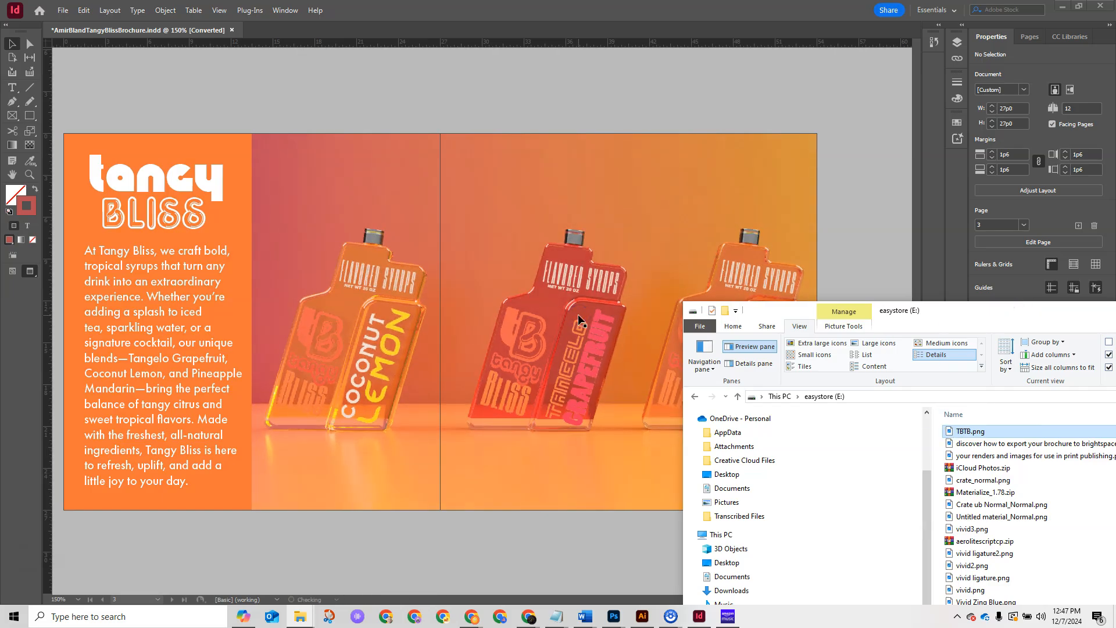
left_click_drag(1014, 307, 1115, 300)
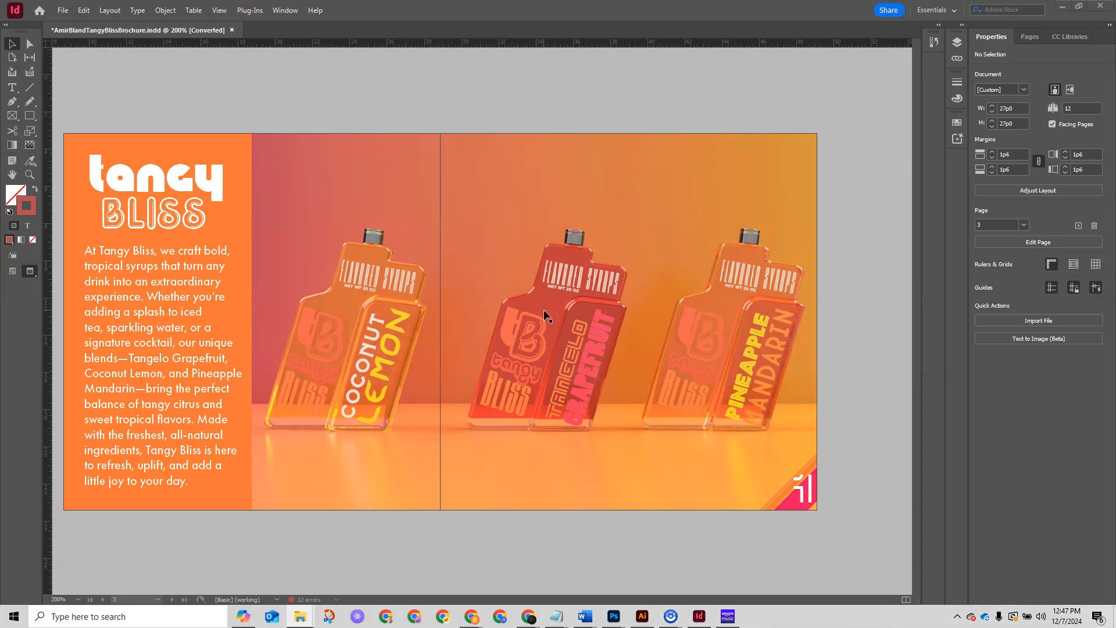
Inspect the bottle labels in the newly placed three-bottle image at close range
scroll(543, 309, "up", 3)
scroll(546, 317, "down", 1)
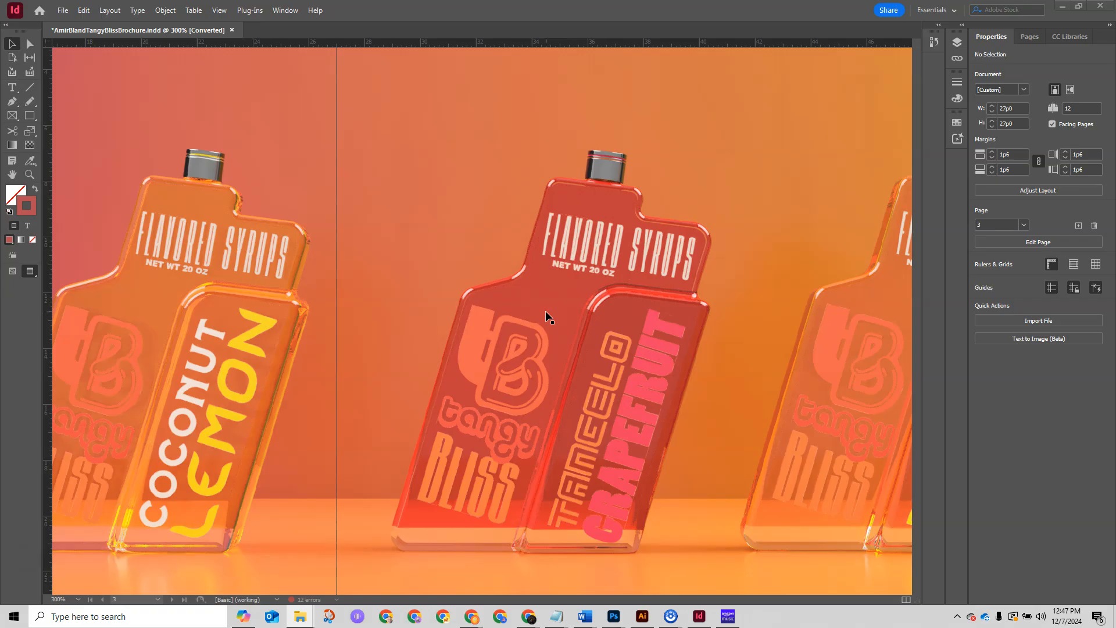
scroll(546, 314, "down", 1)
scroll(545, 314, "down", 1)
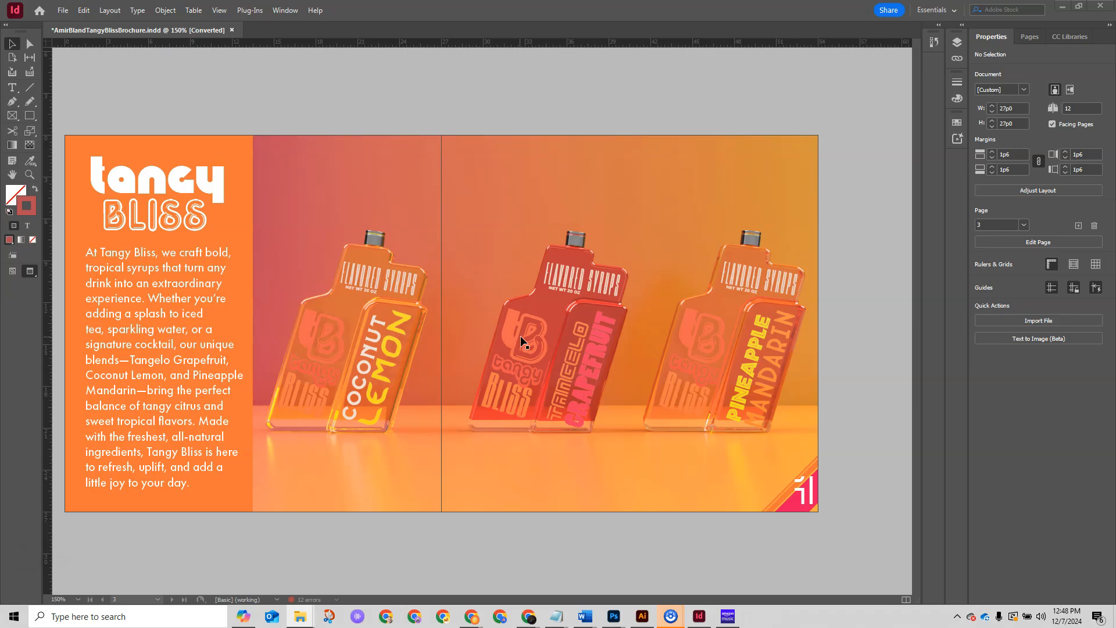
Select the grapefruit photo on the Tangelo Grapefruit spread and show its resolution and color space in the Info readout
scroll(521, 336, "down", 2)
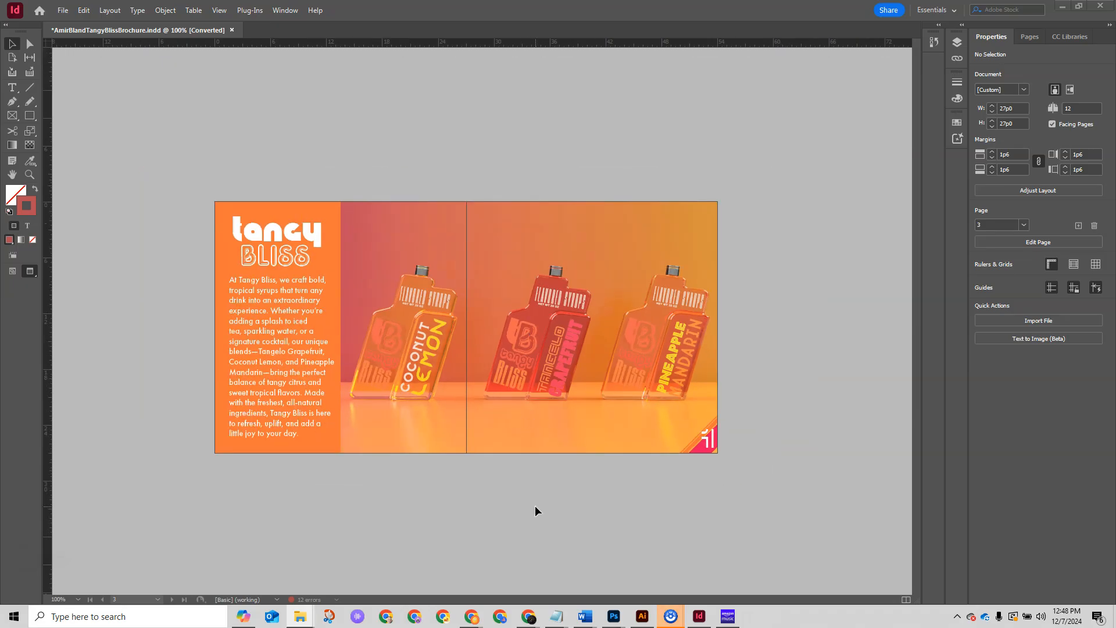
scroll(648, 428, "down", 2)
left_click_drag(530, 468, 591, 205)
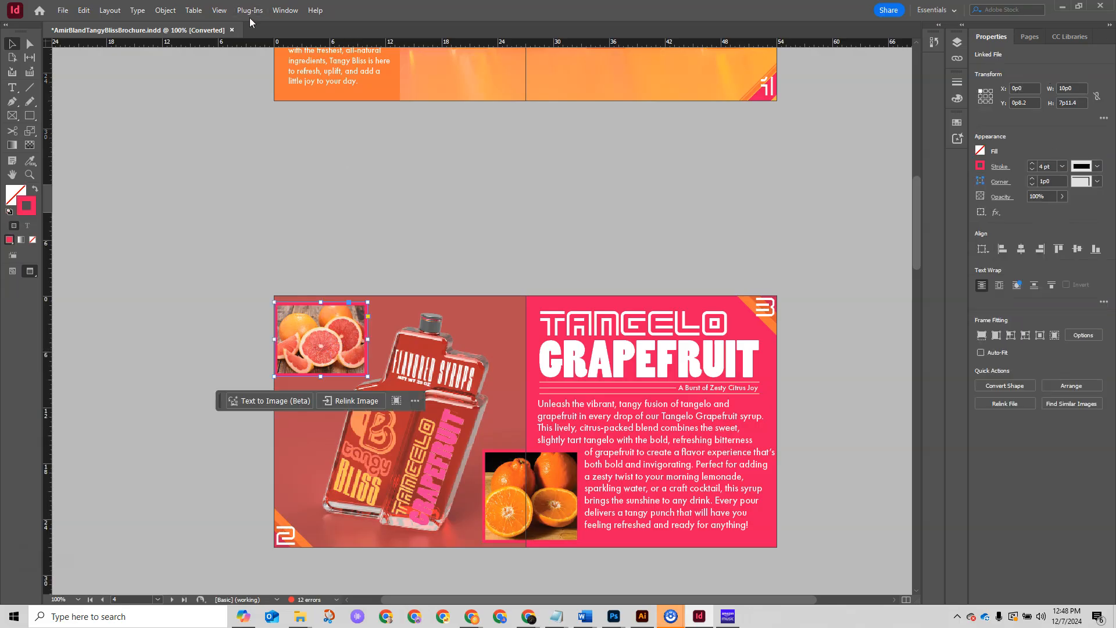
left_click(285, 10)
left_click(308, 168)
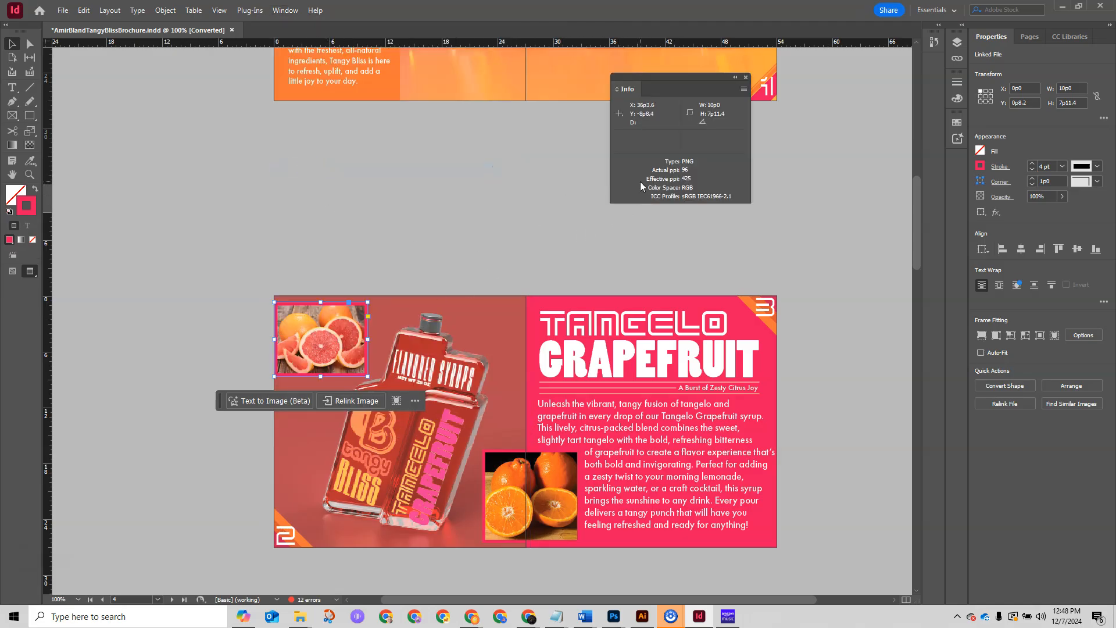
Select the sliced-orange photo on the Tangelo Grapefruit spread and check its effective resolution and sharpness up close
left_click(502, 467)
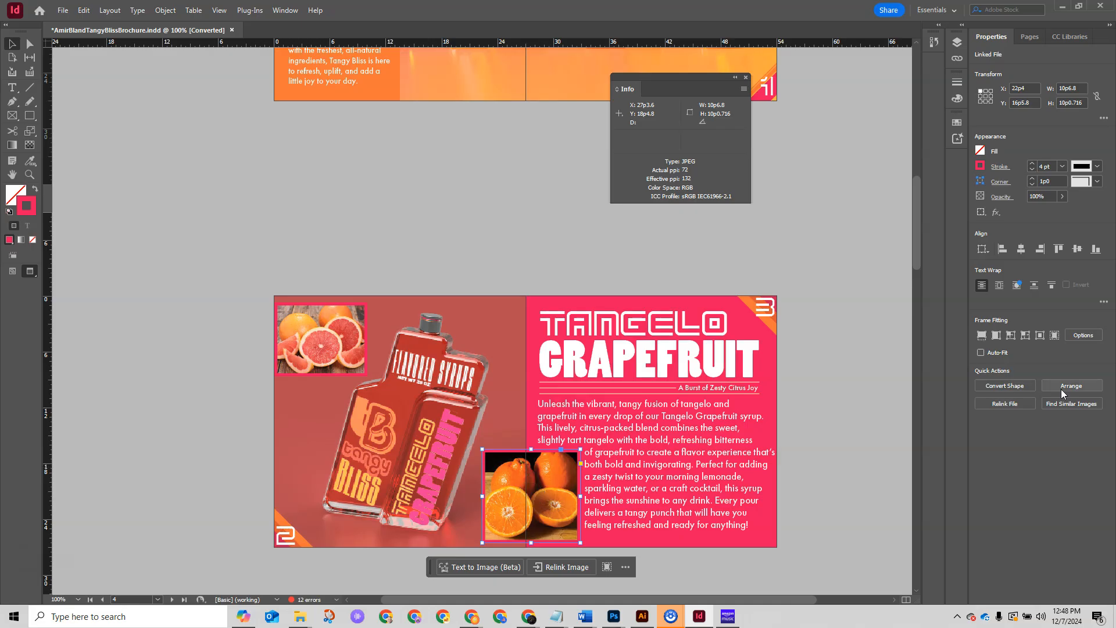
scroll(503, 470, "up", 2)
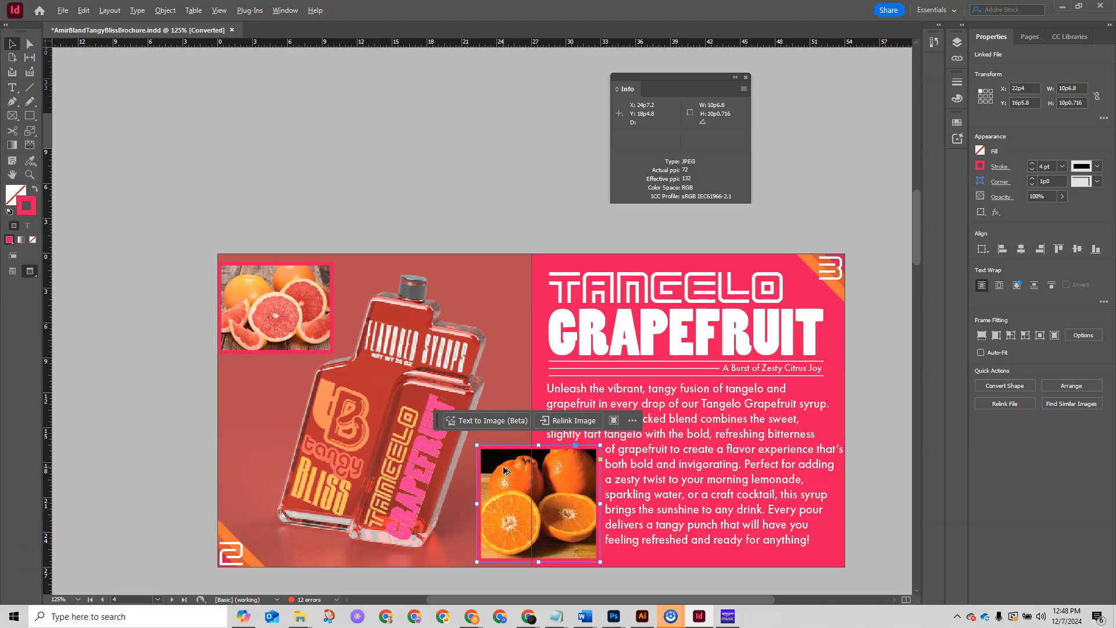
left_click_drag(564, 497, 538, 352)
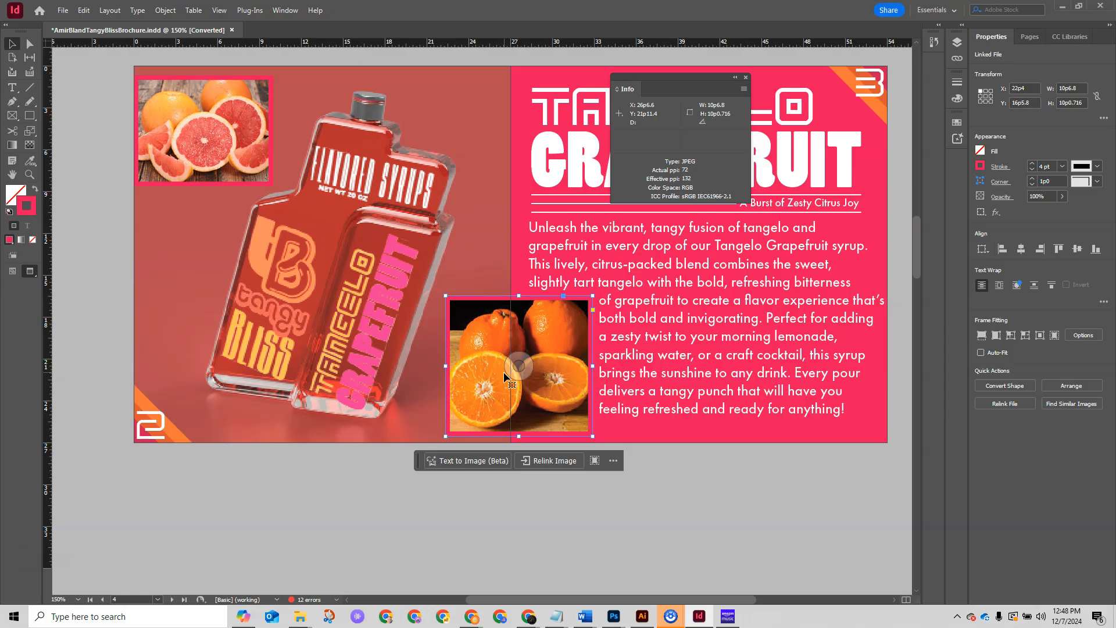
Close the Info readout and switch the document's screen mode from Preview to Normal
scroll(505, 376, "down", 2)
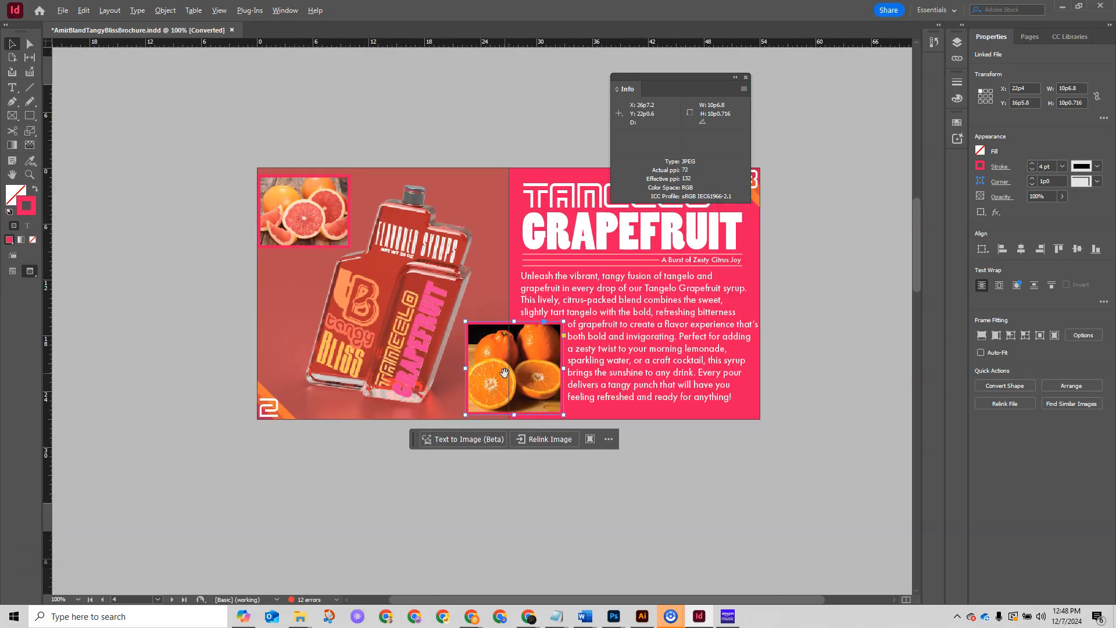
left_click(746, 78)
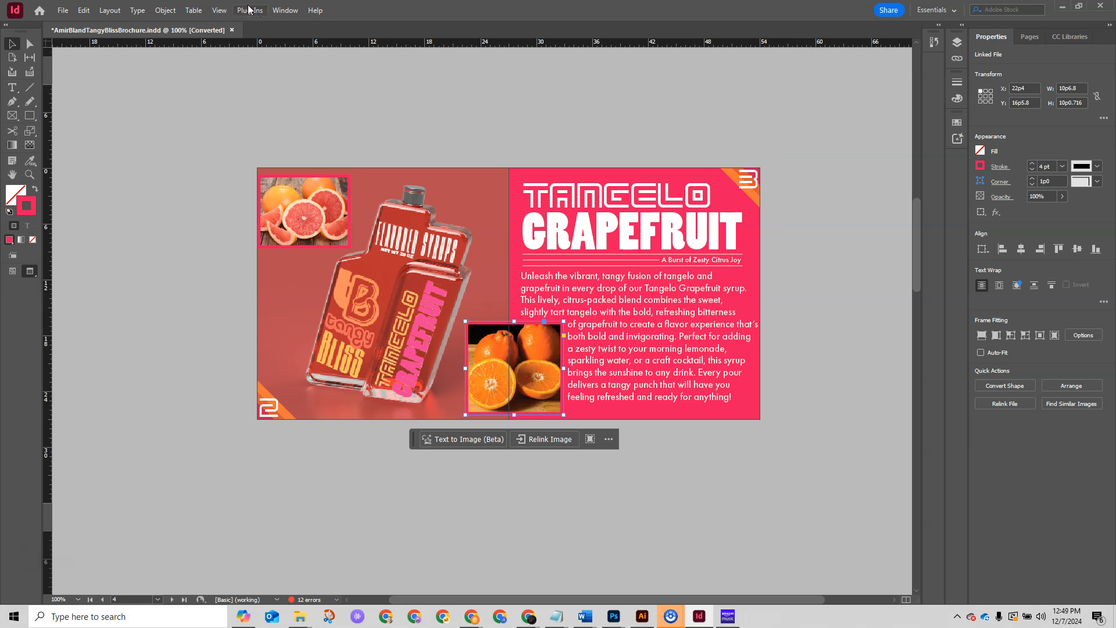
left_click(277, 10)
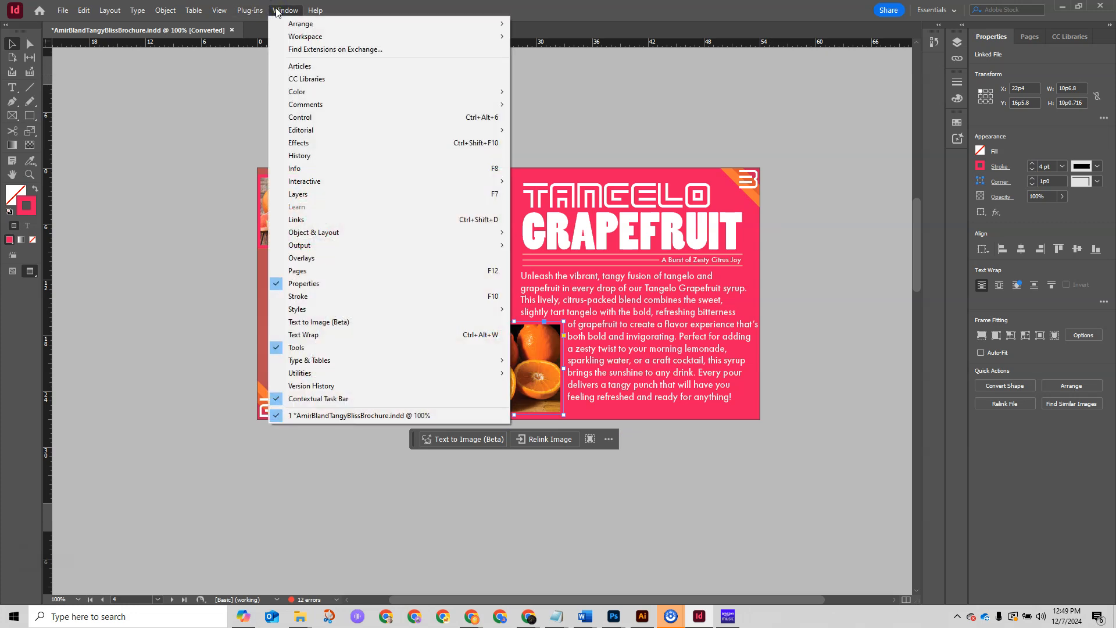
mouse_move(219, 10)
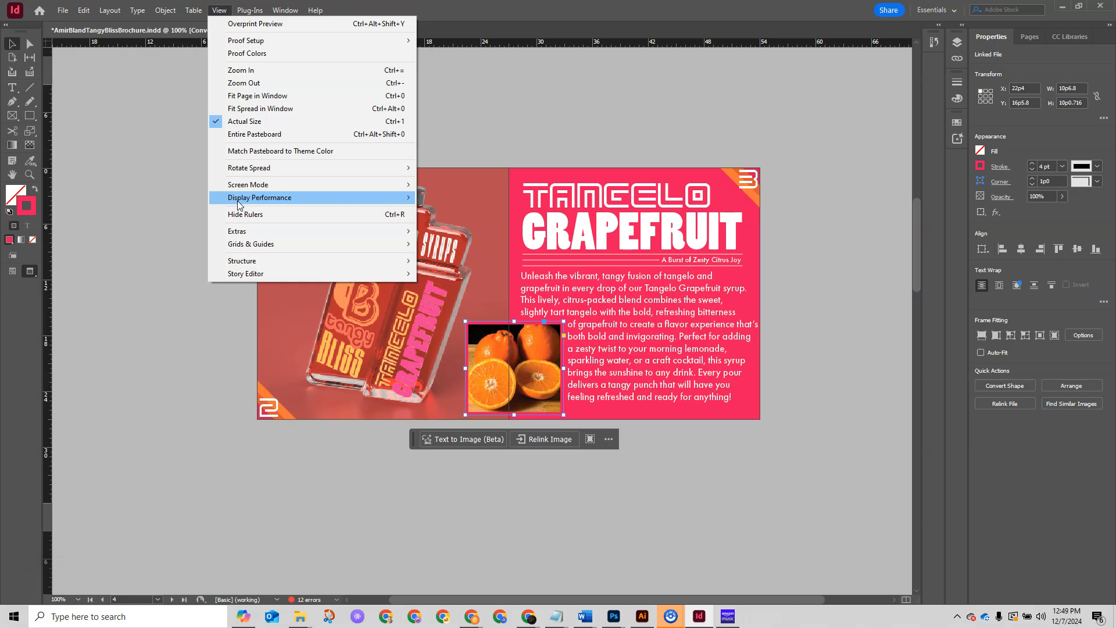
mouse_move(238, 204)
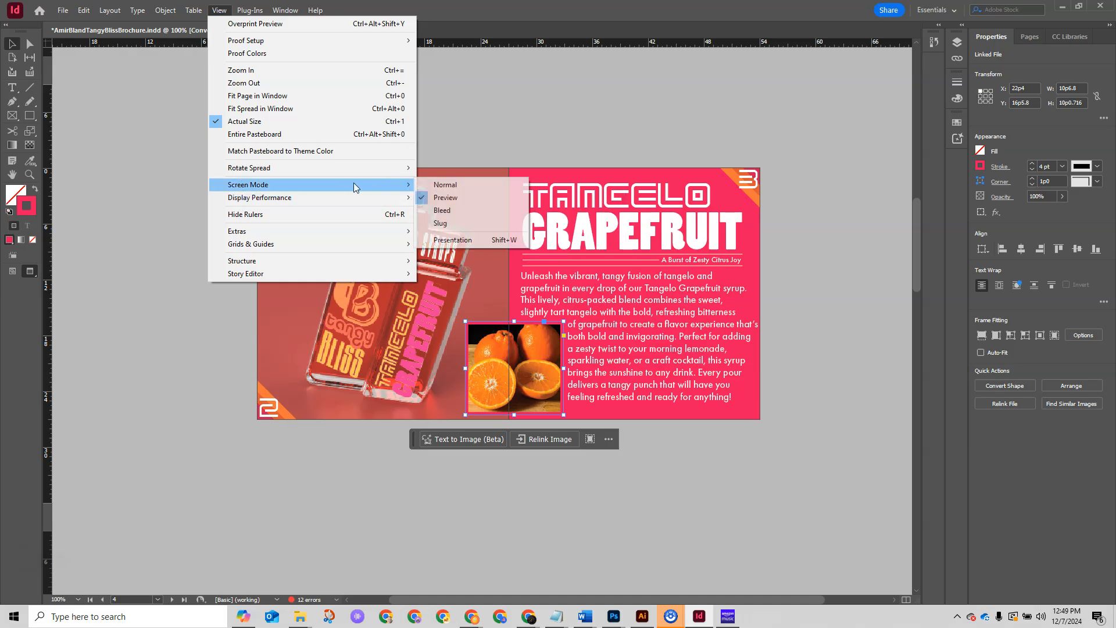
left_click(442, 186)
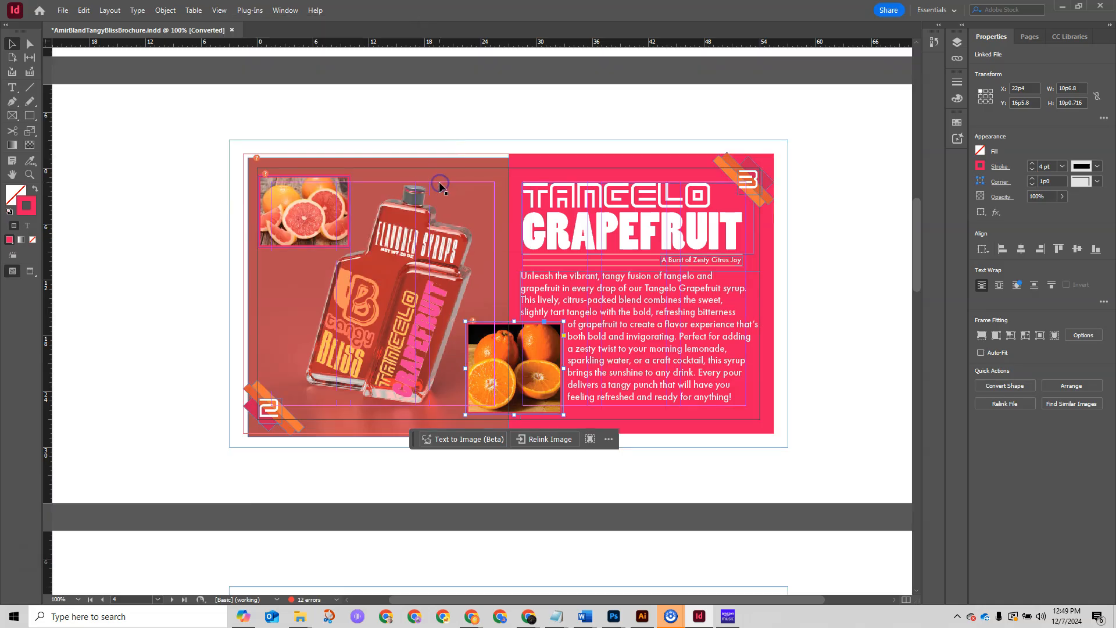
scroll(497, 260, "up", 1)
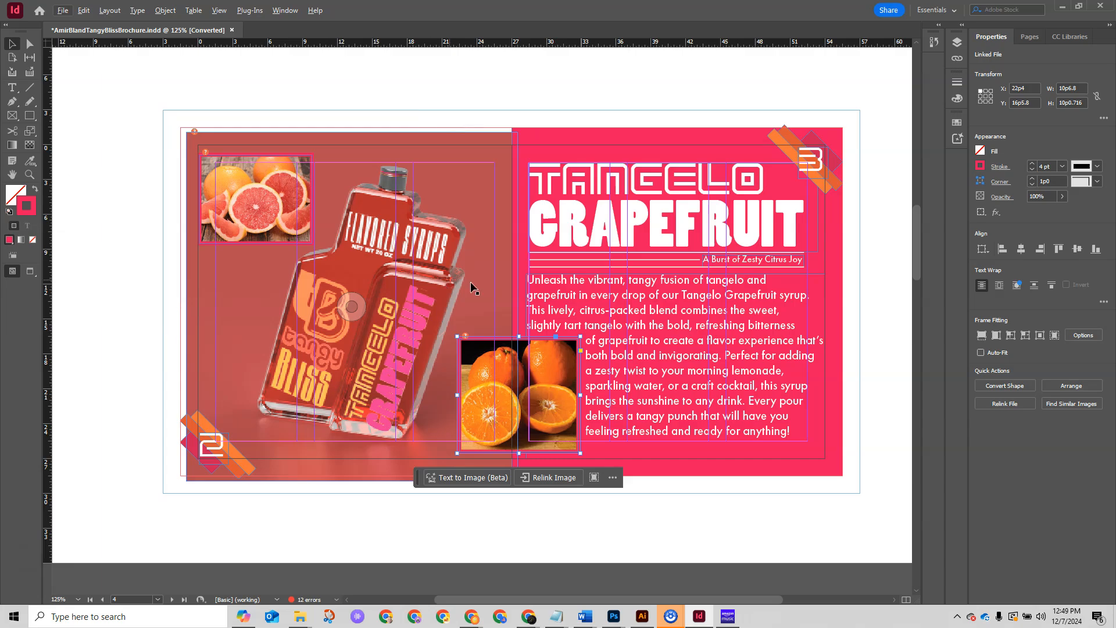
Open the left page of A-Parent and set its number of columns to 1
left_click(1032, 38)
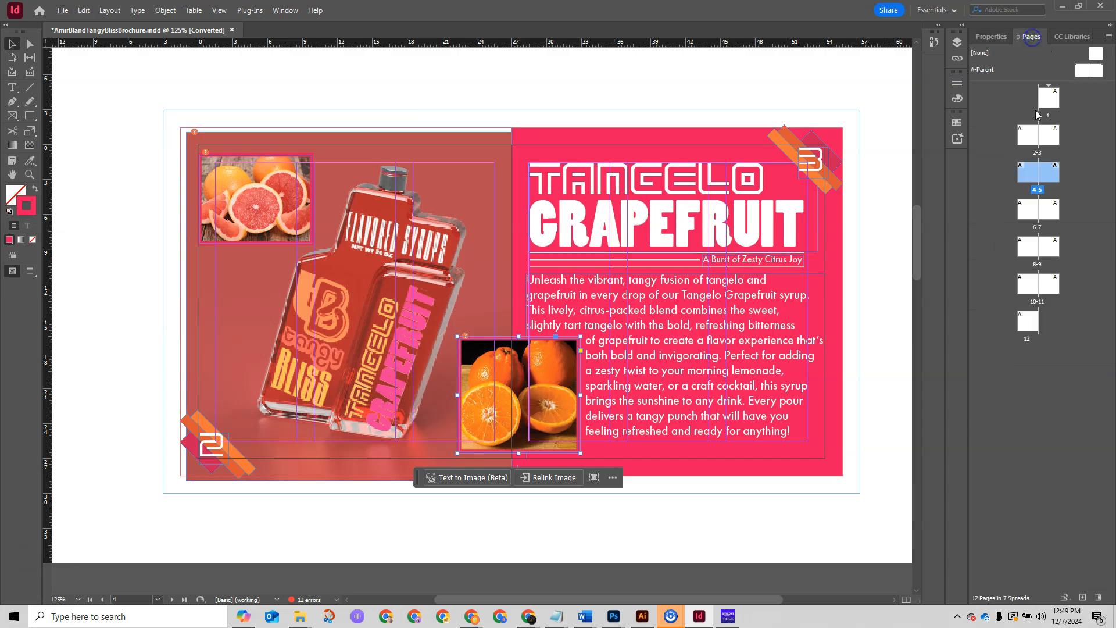
double_click(1083, 71)
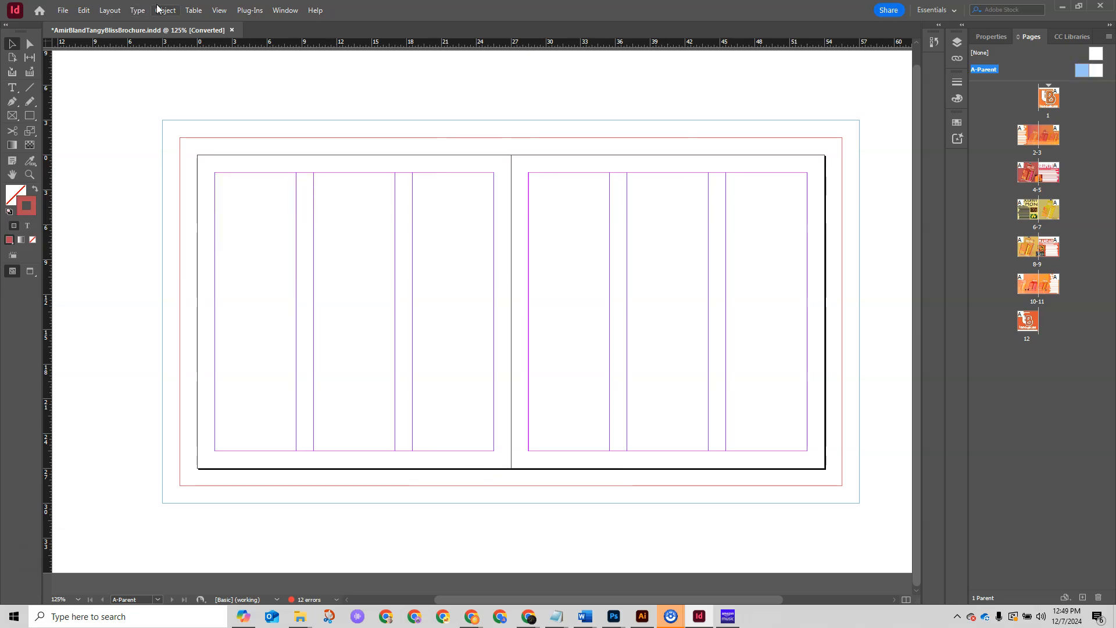
left_click(110, 11)
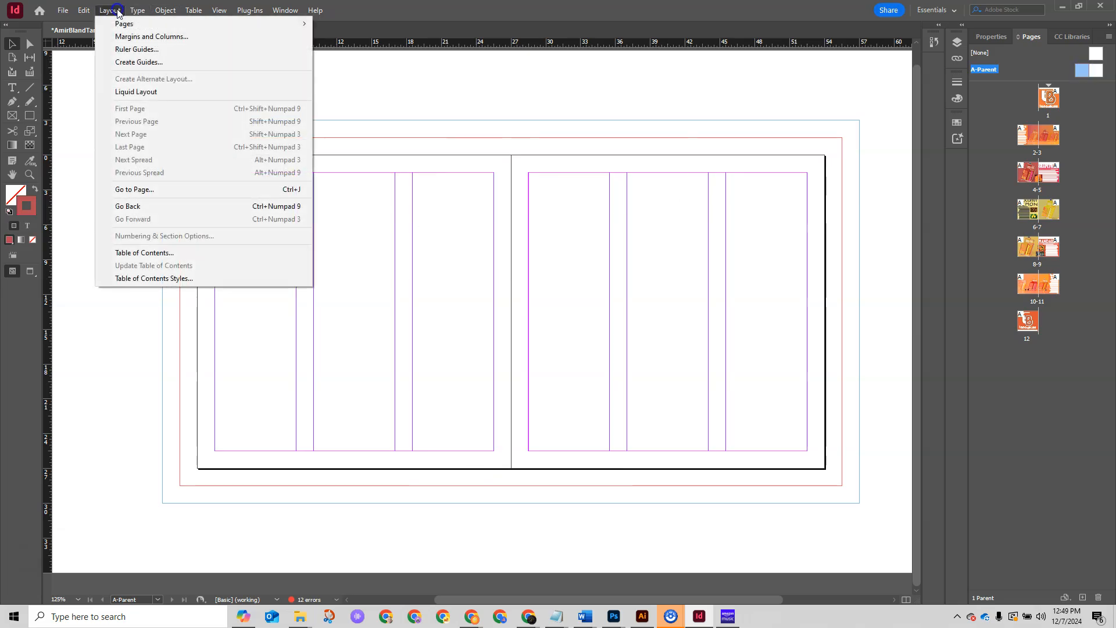
left_click(153, 36)
left_click(176, 287)
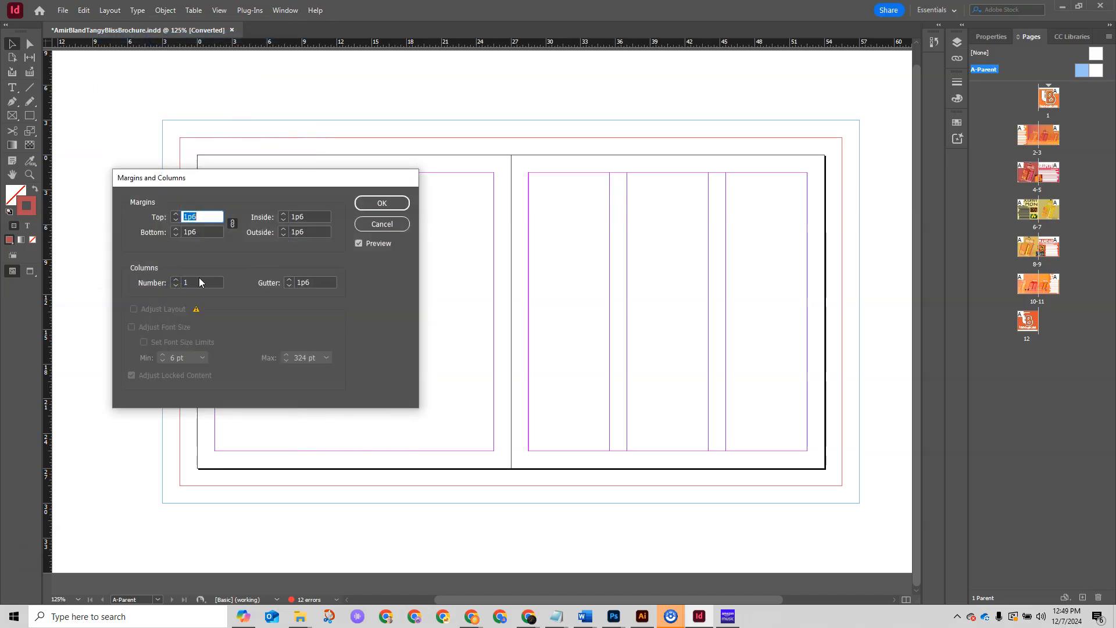
left_click(370, 202)
Set the right page of A-Parent to 1 column as well
double_click(1098, 71)
left_click(110, 10)
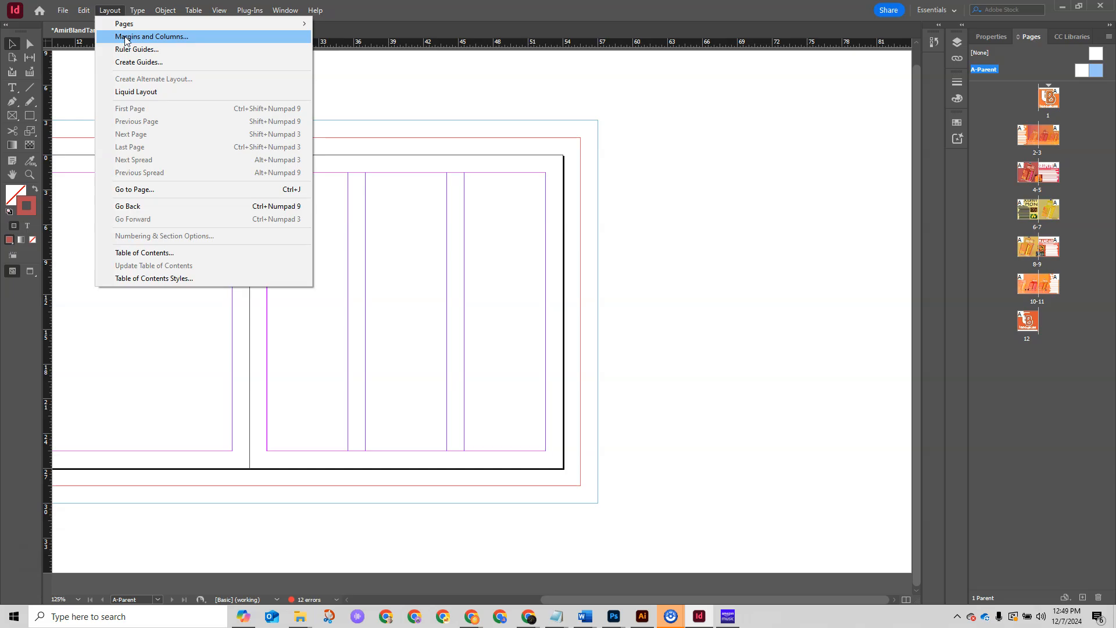
left_click(125, 37)
left_click(176, 285)
left_click(175, 286)
left_click(382, 203)
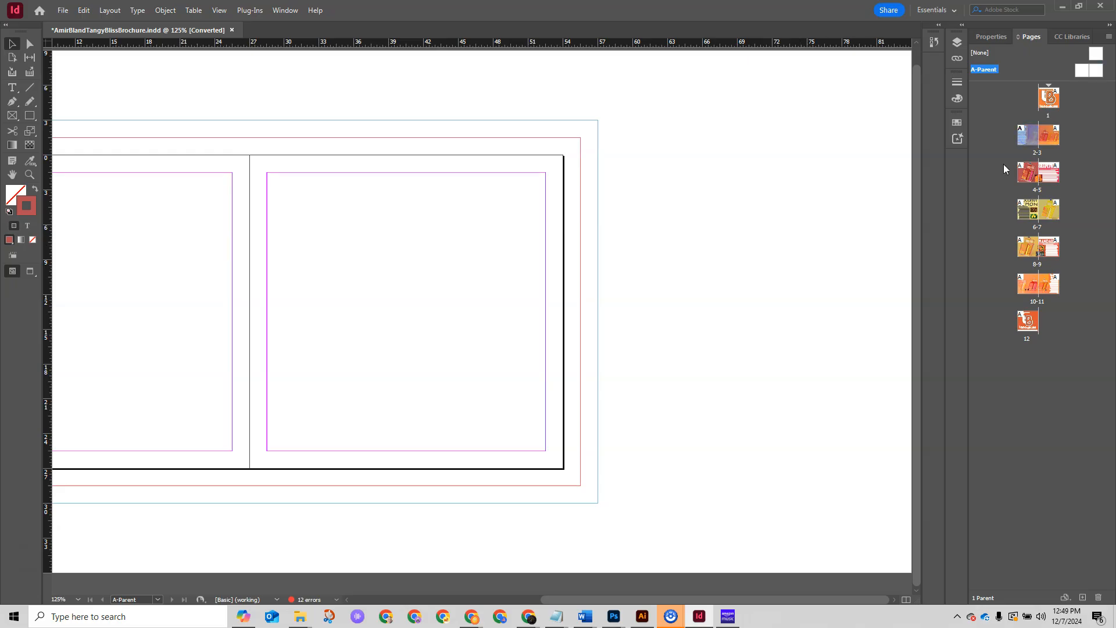
On the introductory spread (pages 2-3), move the page number 1 inward to the lower-right corner of the margins
double_click(1027, 140)
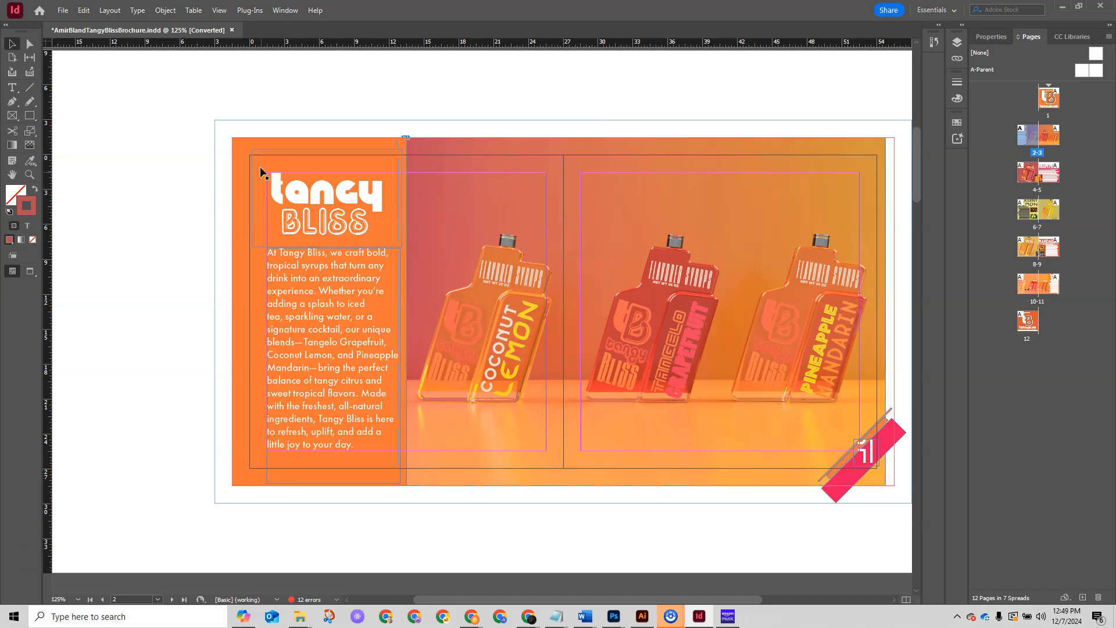
left_click_drag(724, 390, 581, 380)
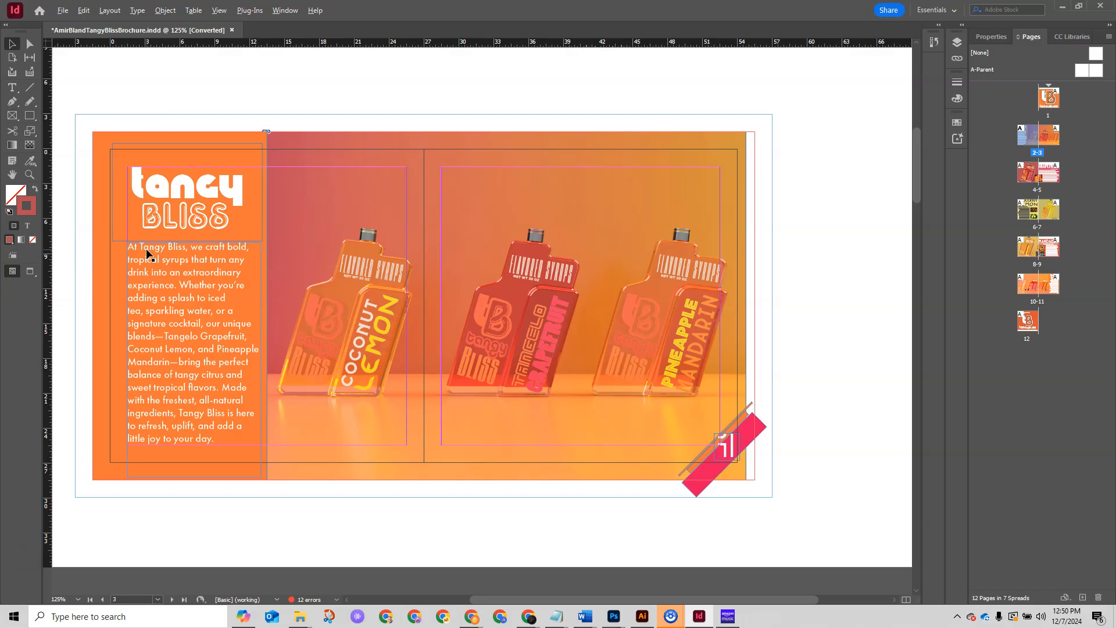
scroll(148, 250, "up", 3)
left_click_drag(196, 143, 271, 194)
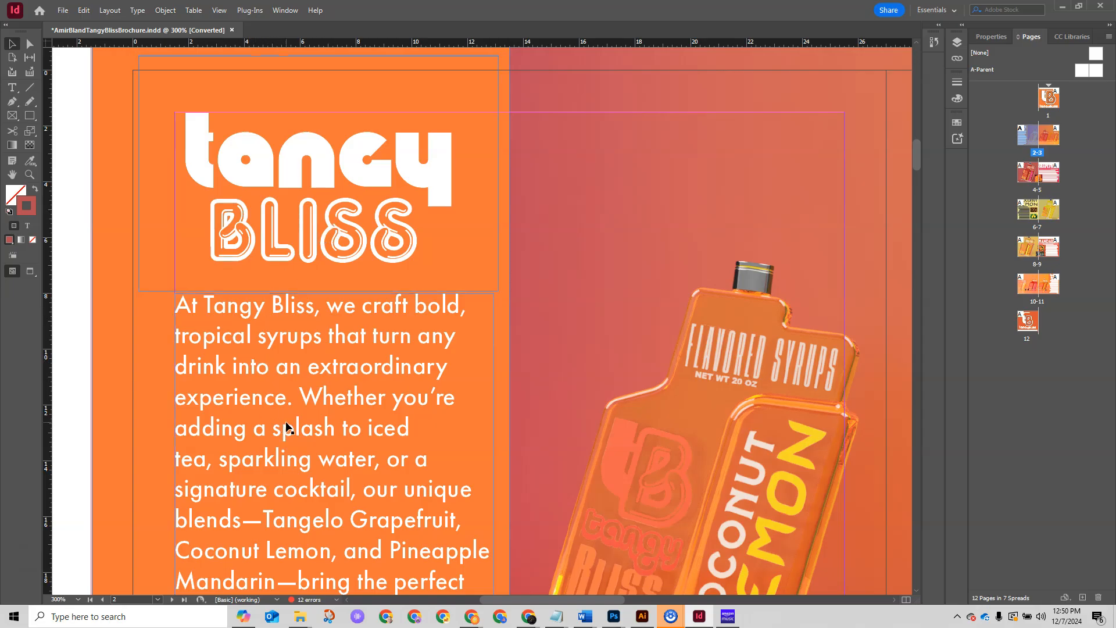
scroll(286, 426, "down", 2)
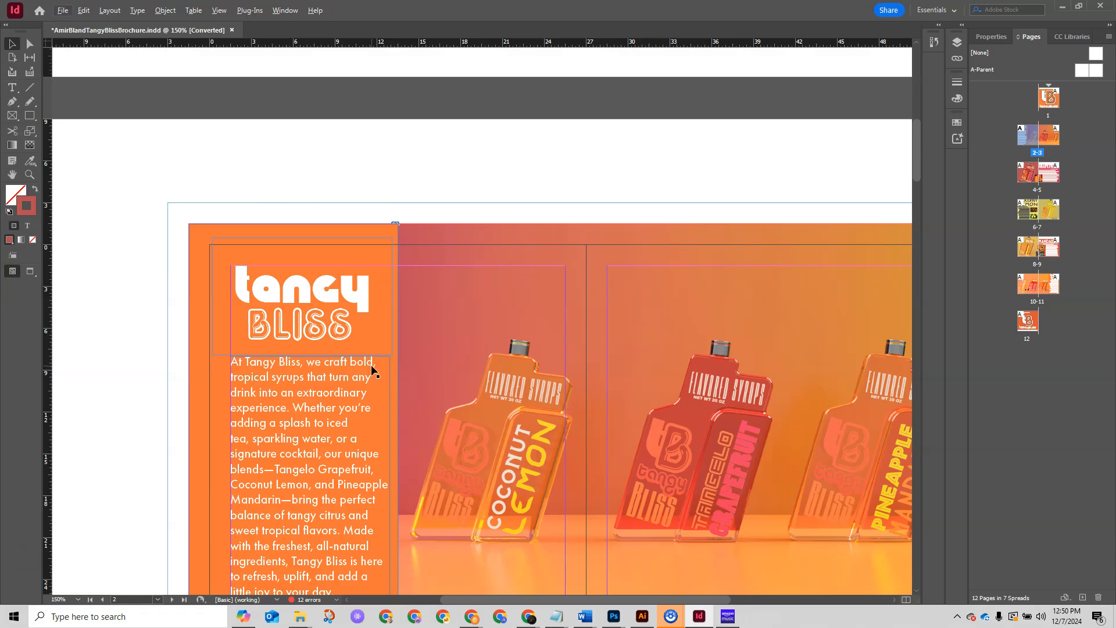
left_click_drag(765, 481, 427, 273)
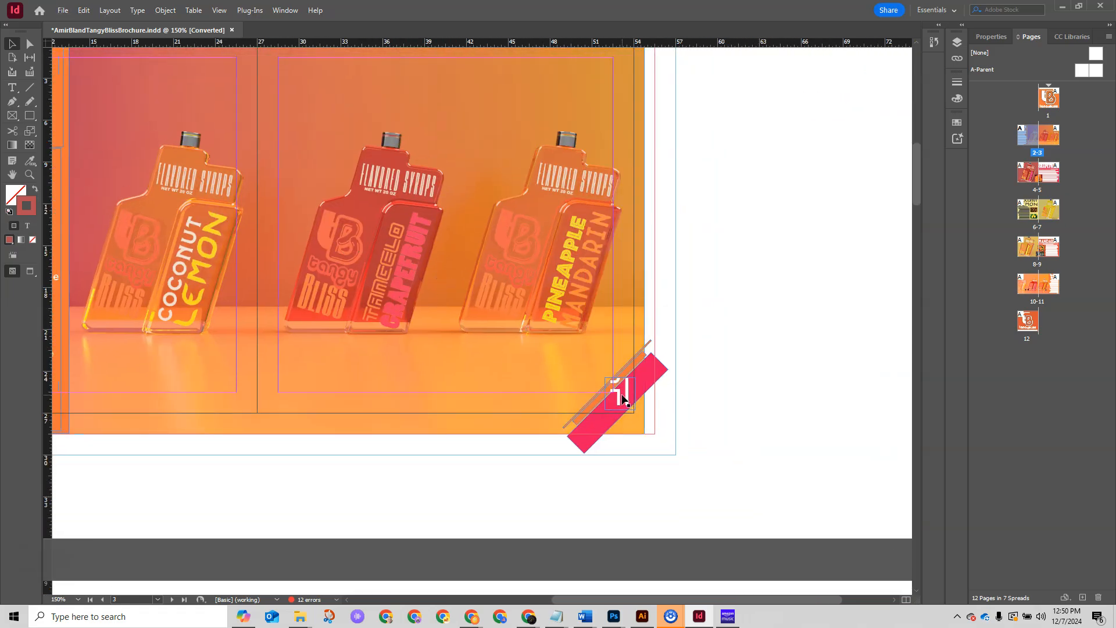
left_click_drag(623, 399, 596, 380)
scroll(593, 372, "up", 3)
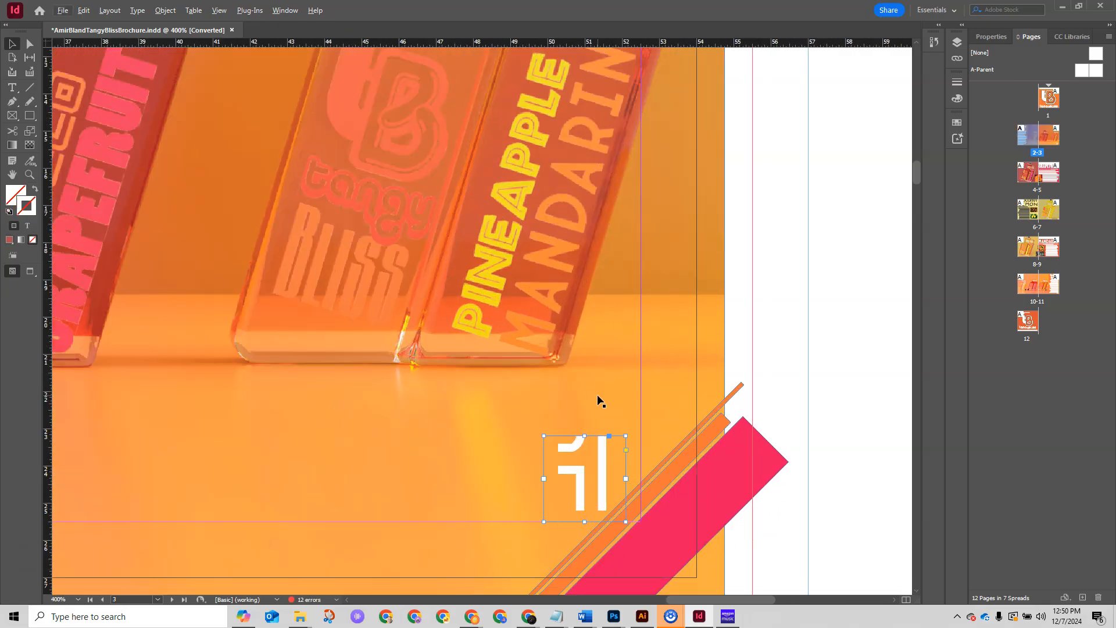
scroll(589, 427, "down", 3)
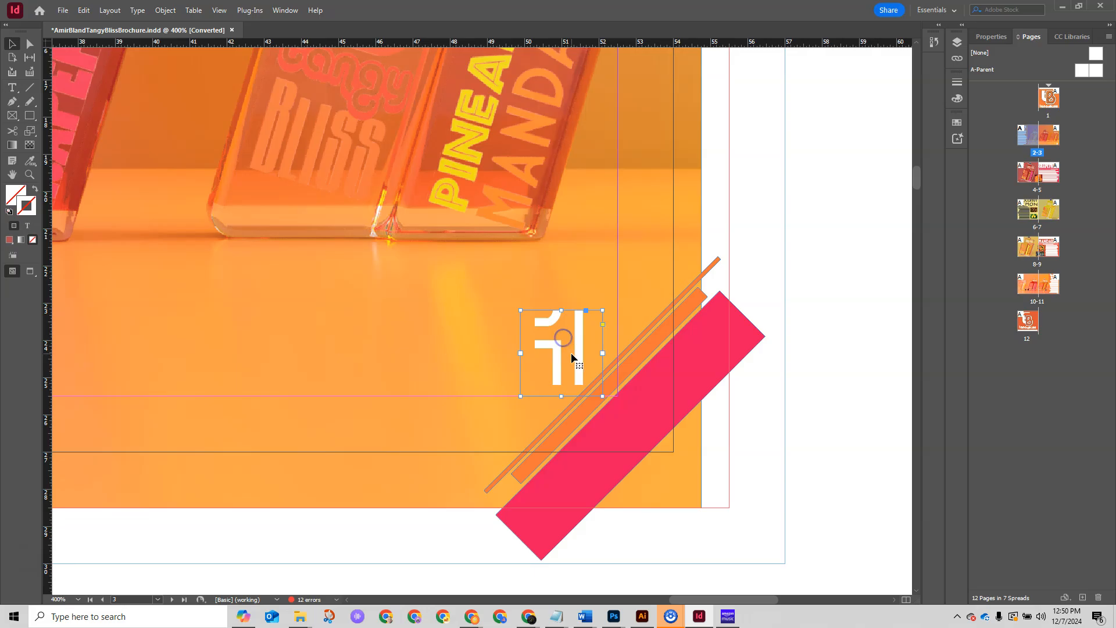
left_click_drag(582, 358, 610, 372)
scroll(590, 386, "up", 2)
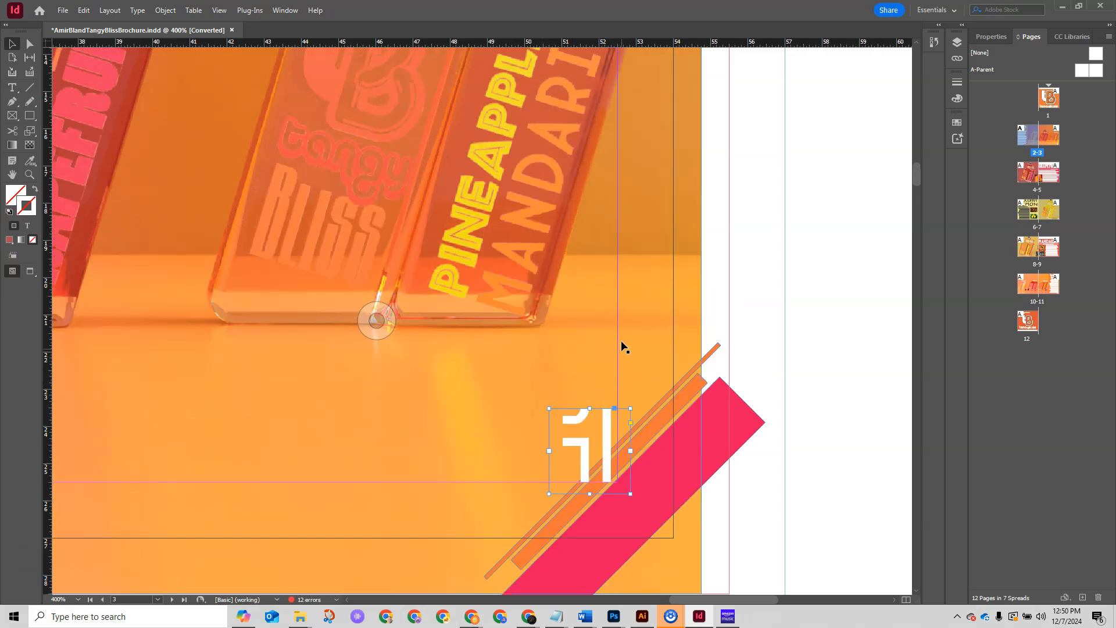
Nudge the page number 1 so the numeral's right and bottom edges sit exactly on the margin guides
key("Right")
key("Right")
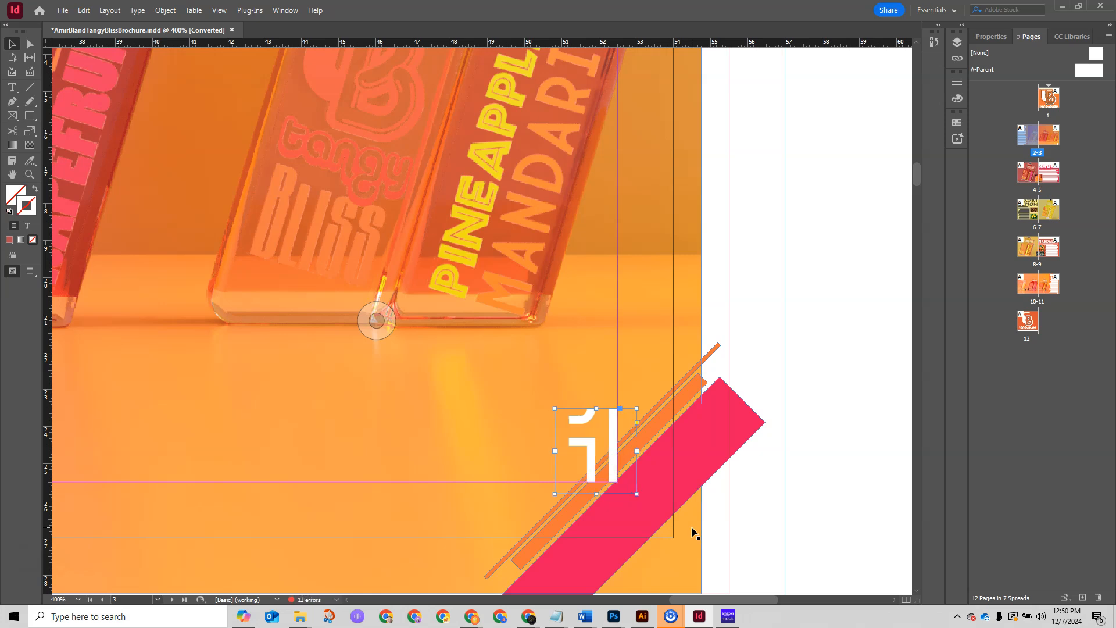
key("Left")
key("Up")
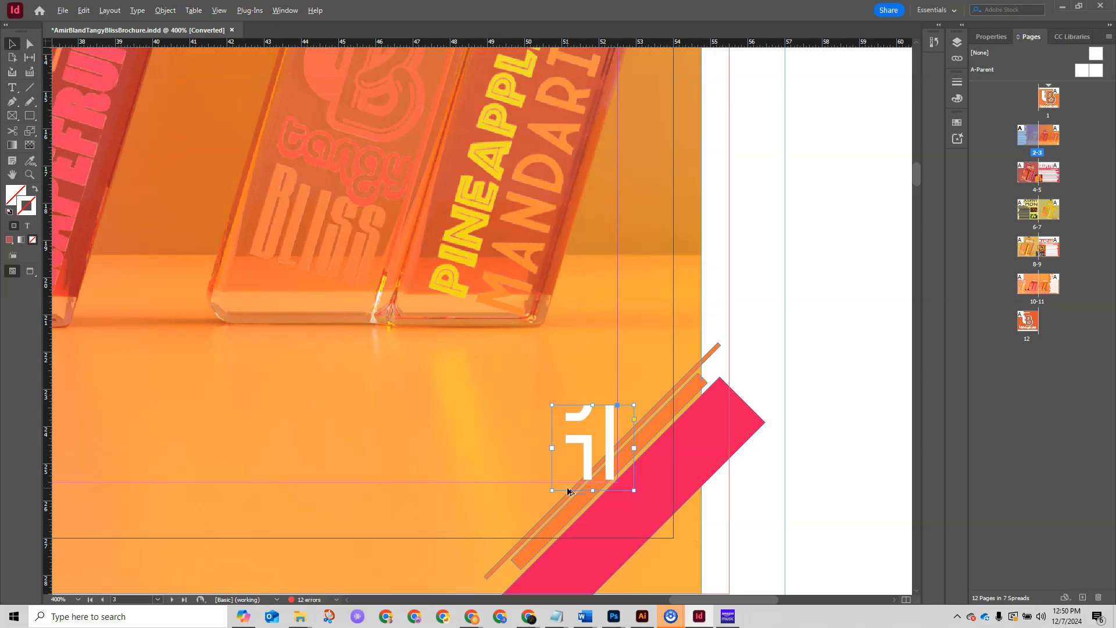
scroll(555, 468, "up", 1)
left_click_drag(663, 416, 618, 367)
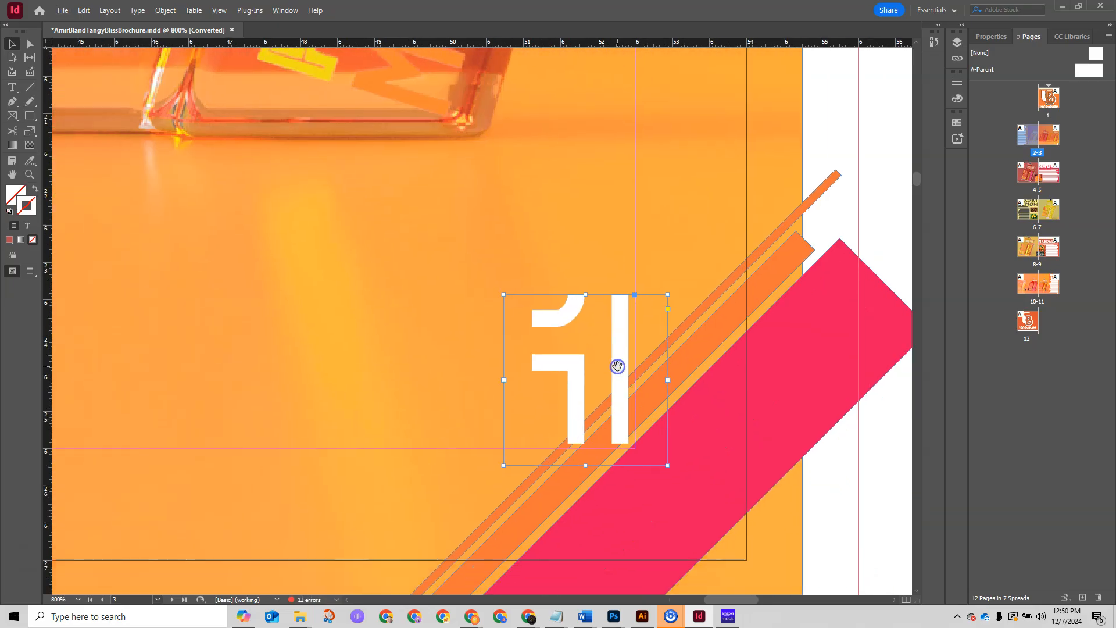
key("Right")
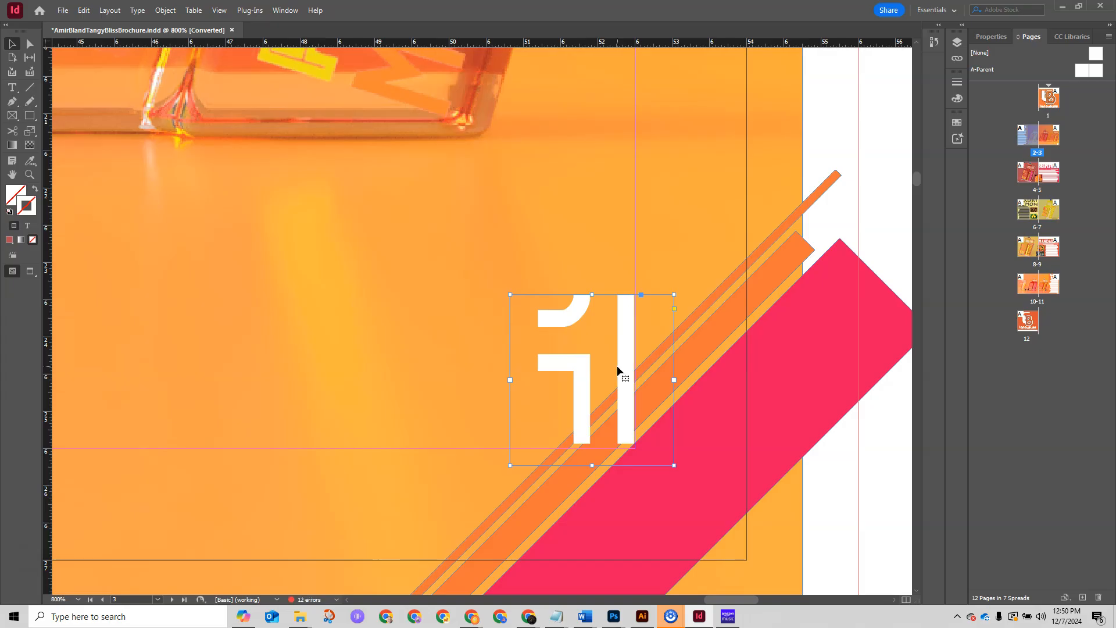
key("ctrl+shift+Right")
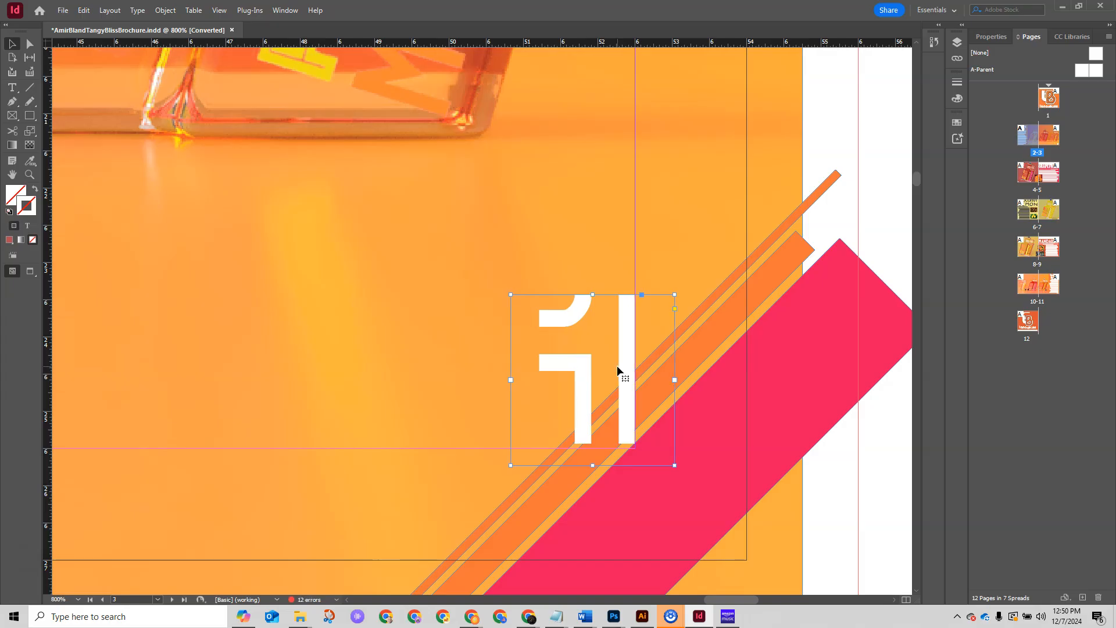
key("ctrl+shift+Down")
key("ctrl+shift+Down")
key("ctrl+shift+Down")
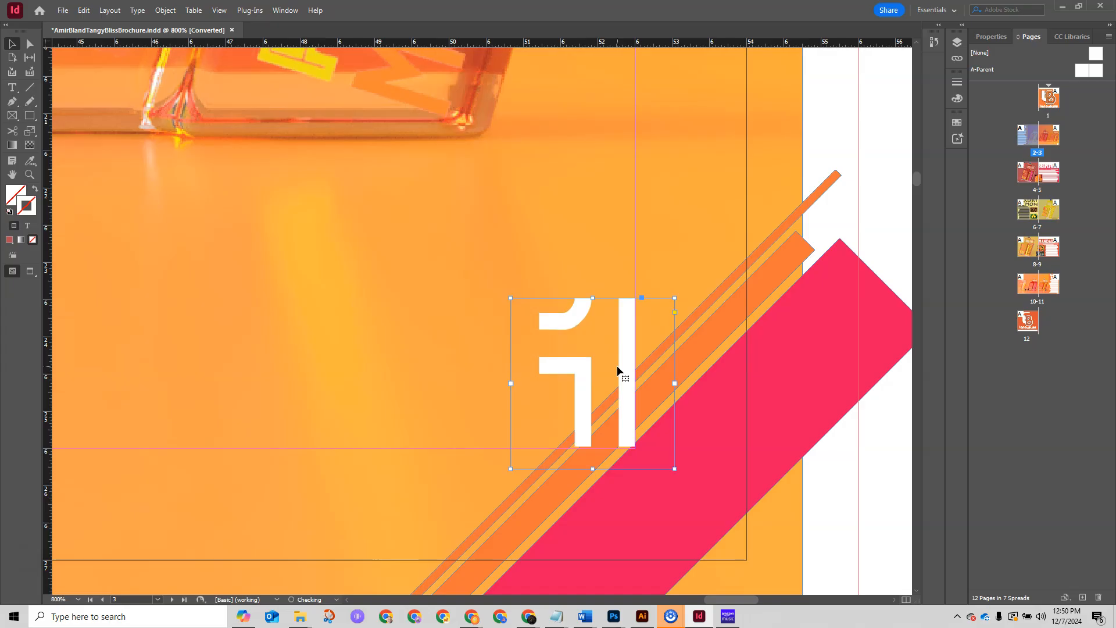
key("ctrl+shift+Down")
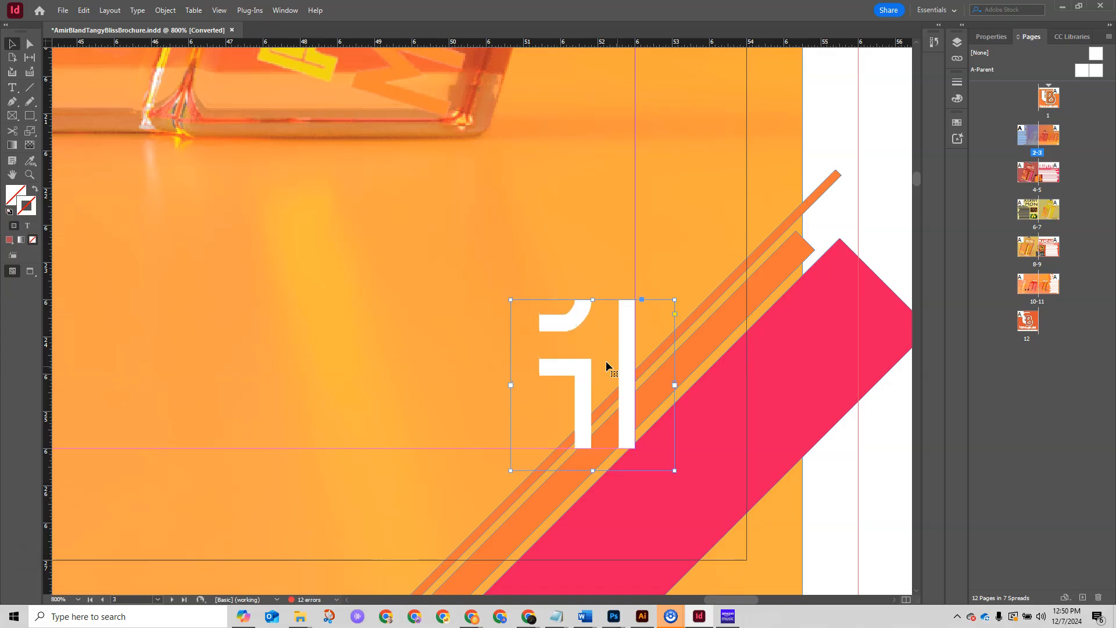
On the Tangelo Grapefruit spread, move the grapefruit photo so its frame aligns with the upper-left corner of the margins
scroll(596, 411, "down", 2)
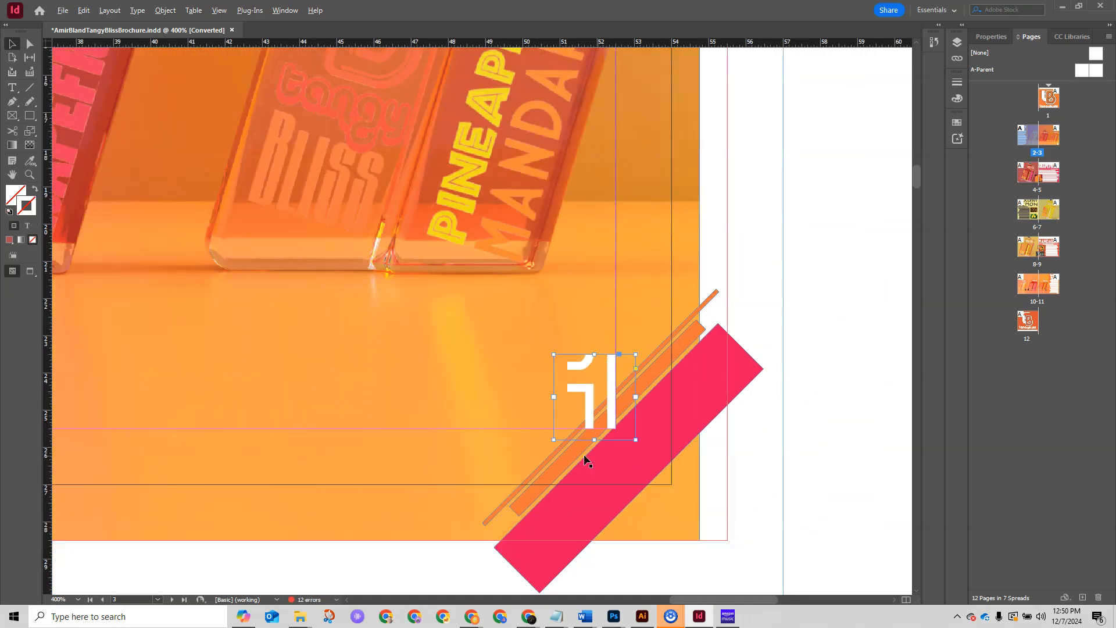
scroll(581, 452, "down", 4)
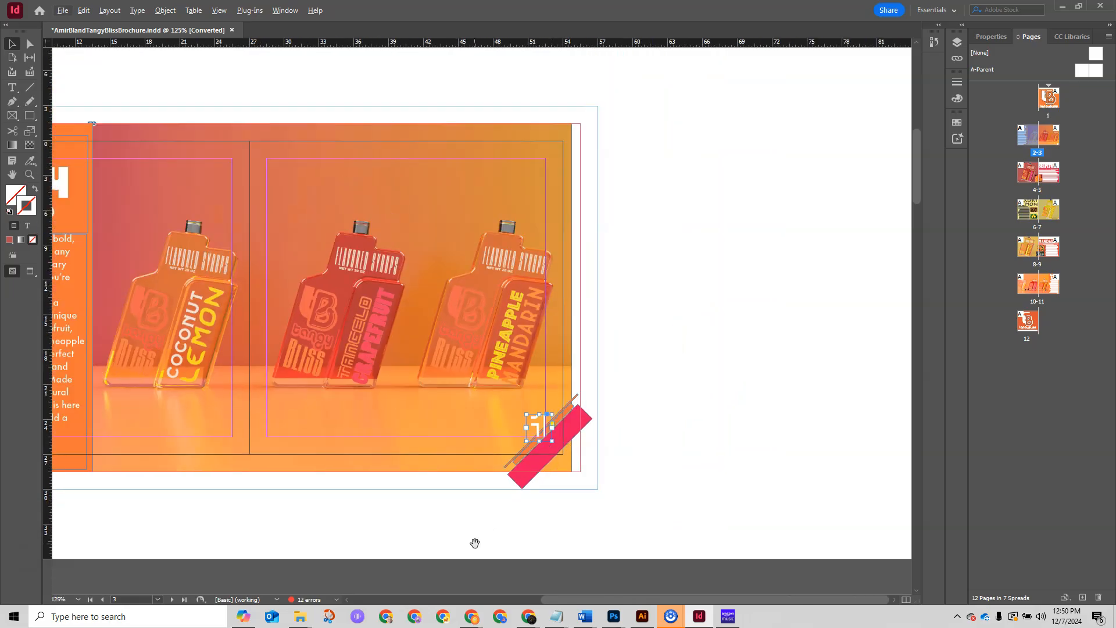
left_click_drag(413, 460, 631, 231)
left_click_drag(372, 549, 356, 274)
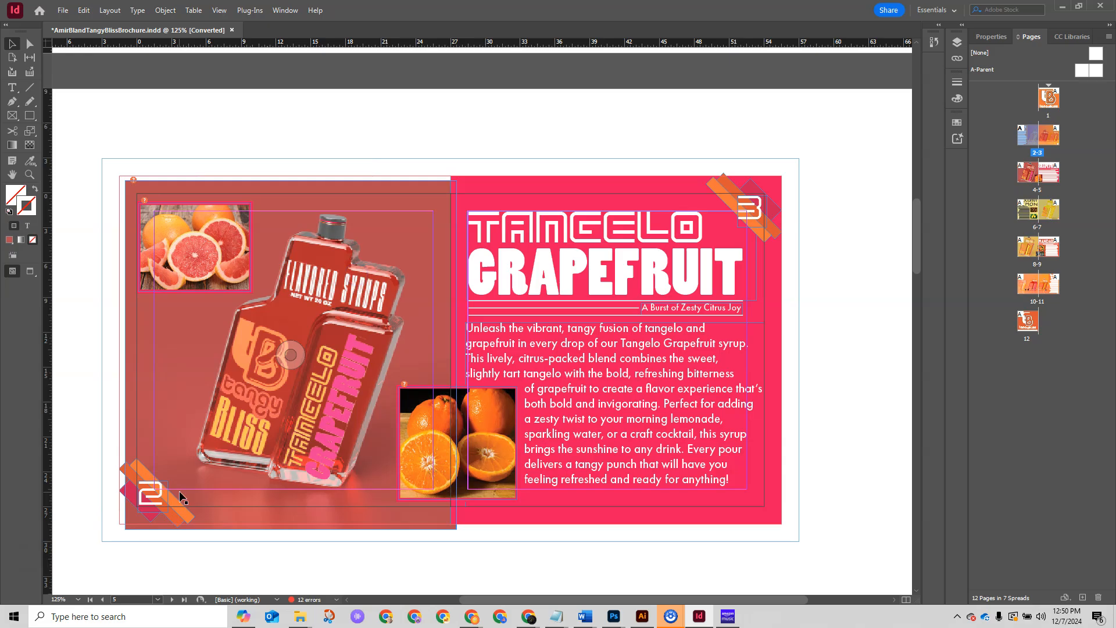
left_click(186, 234)
scroll(178, 241, "up", 4)
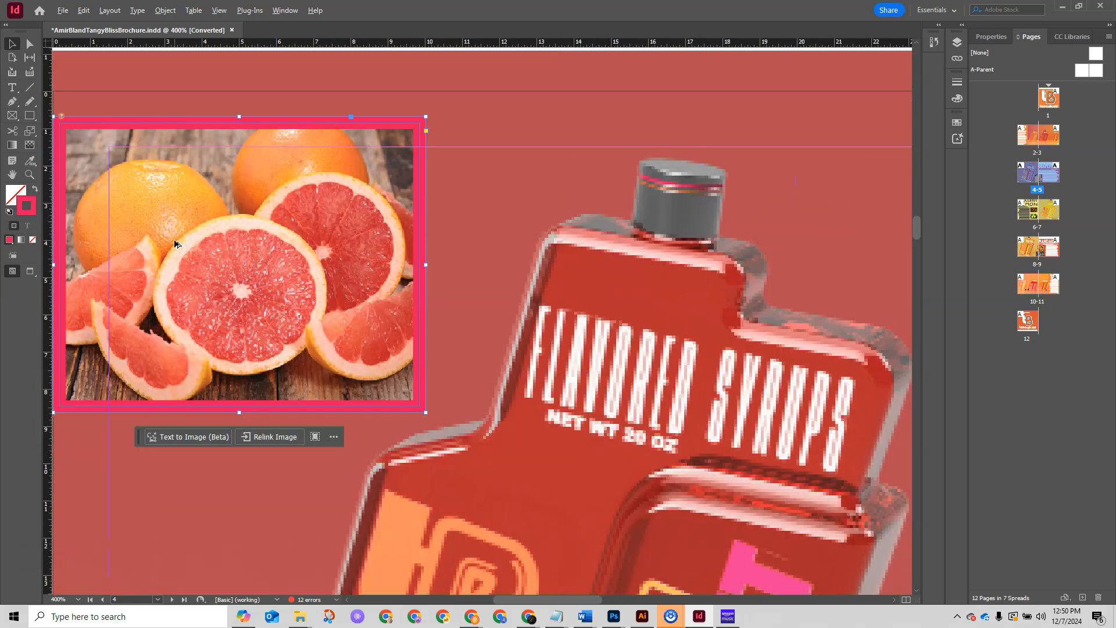
left_click_drag(177, 189, 338, 247)
left_click(94, 215)
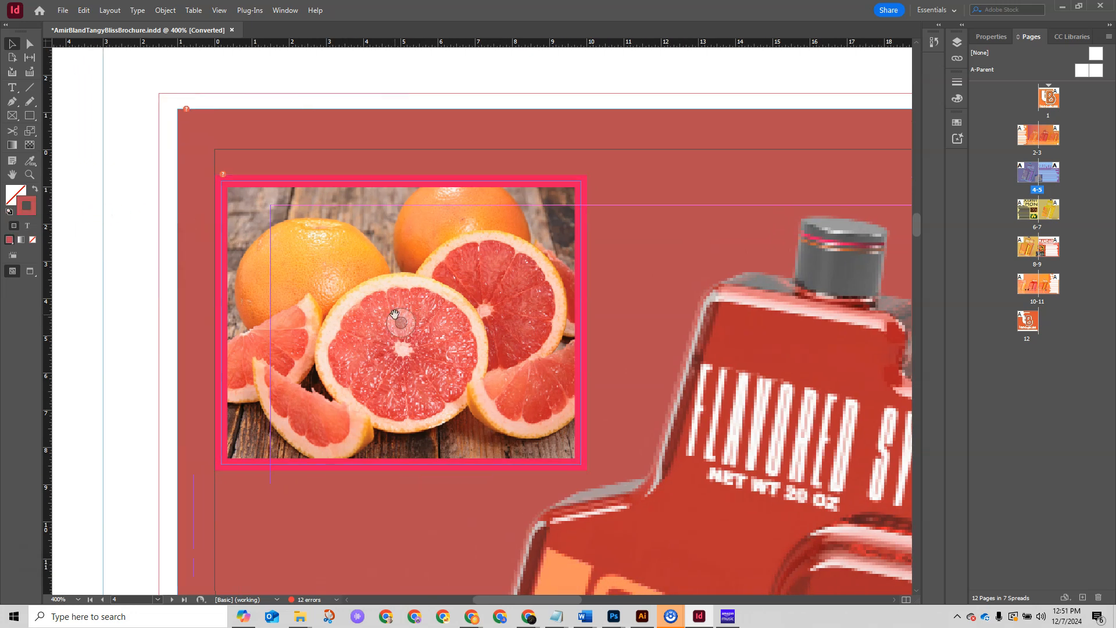
left_click(302, 231)
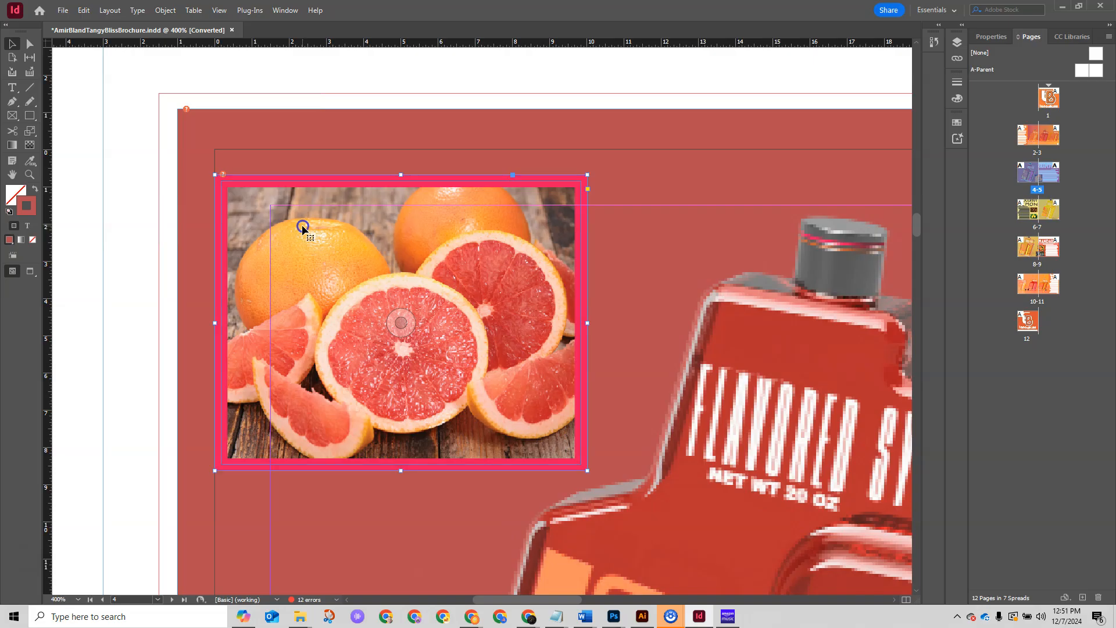
left_click_drag(302, 231, 359, 260)
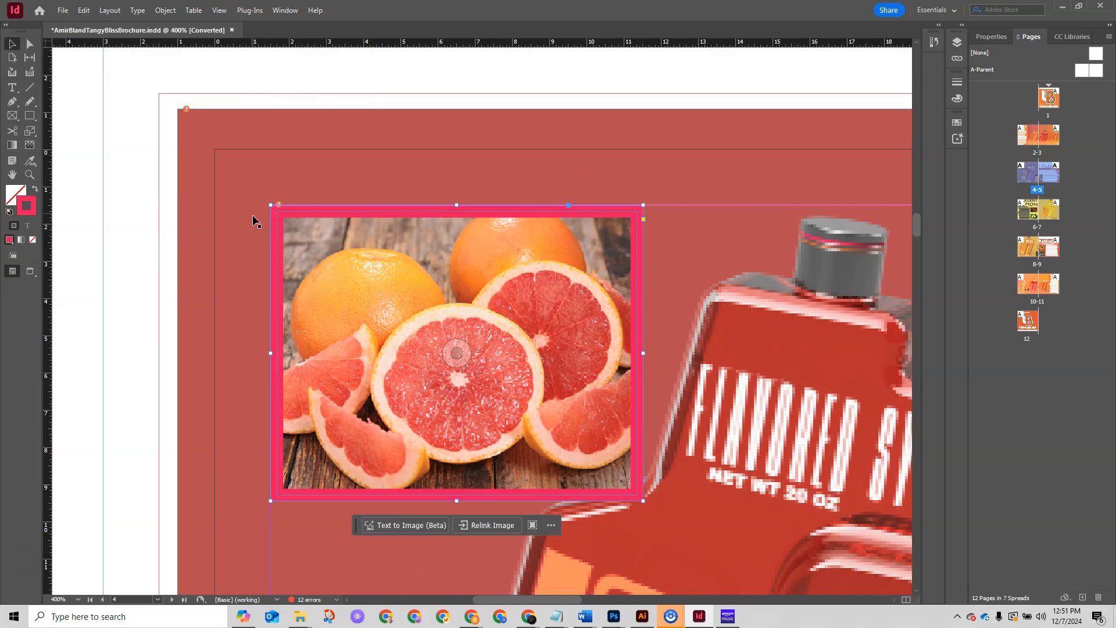
Scale down the grapefruit photo and its frame from the lower-right corner, keeping the upper-left corner on the margins
scroll(496, 316, "down", 2)
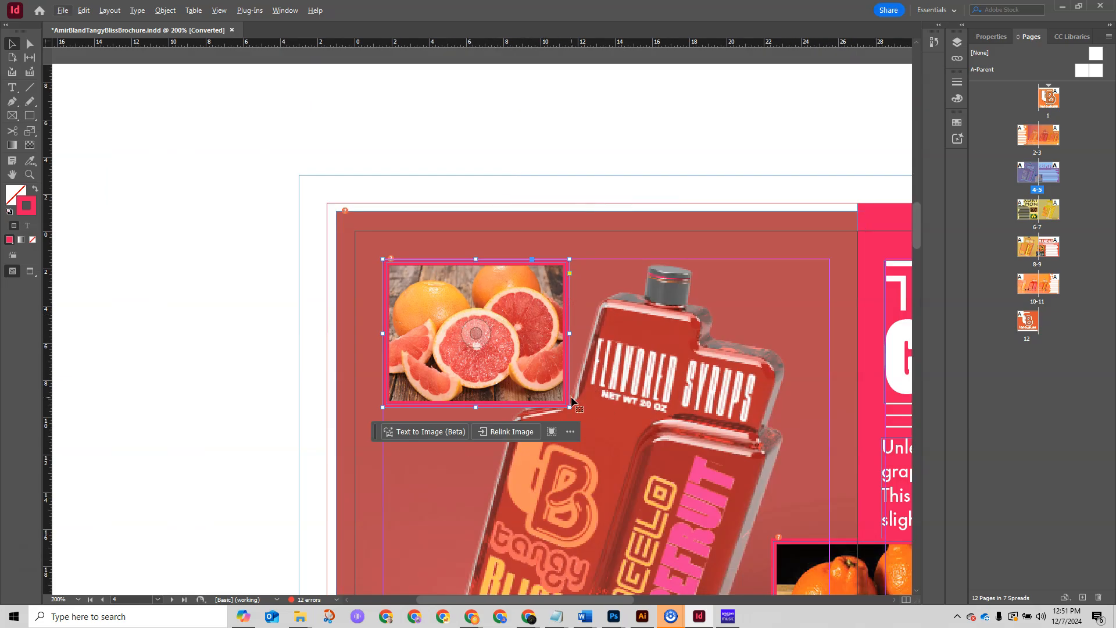
left_click_drag(517, 378, 439, 374)
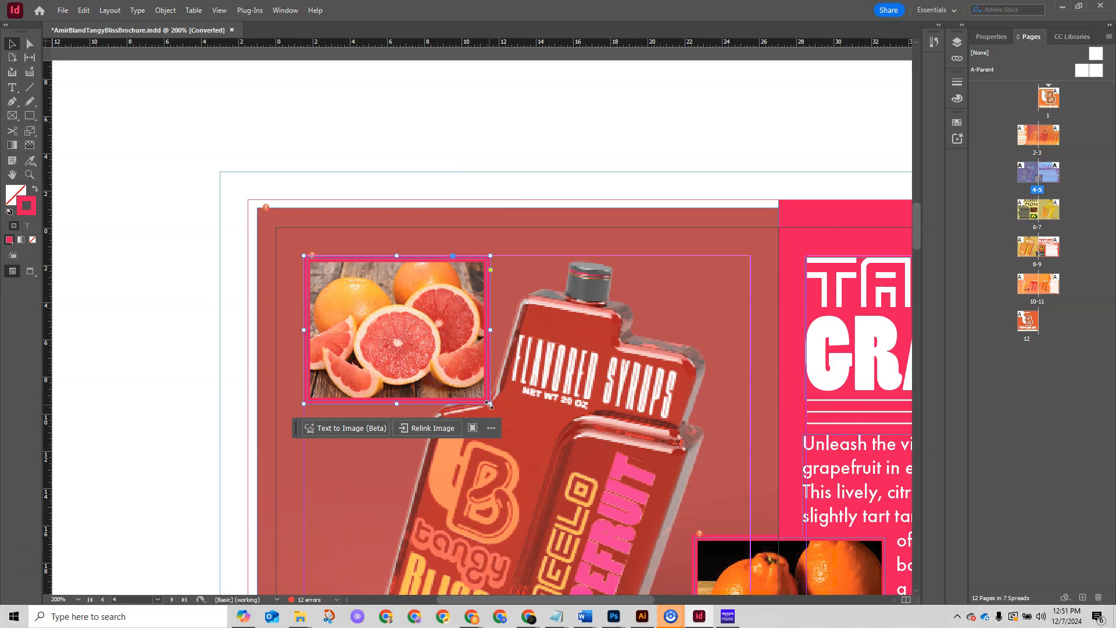
left_click_drag(488, 403, 457, 377)
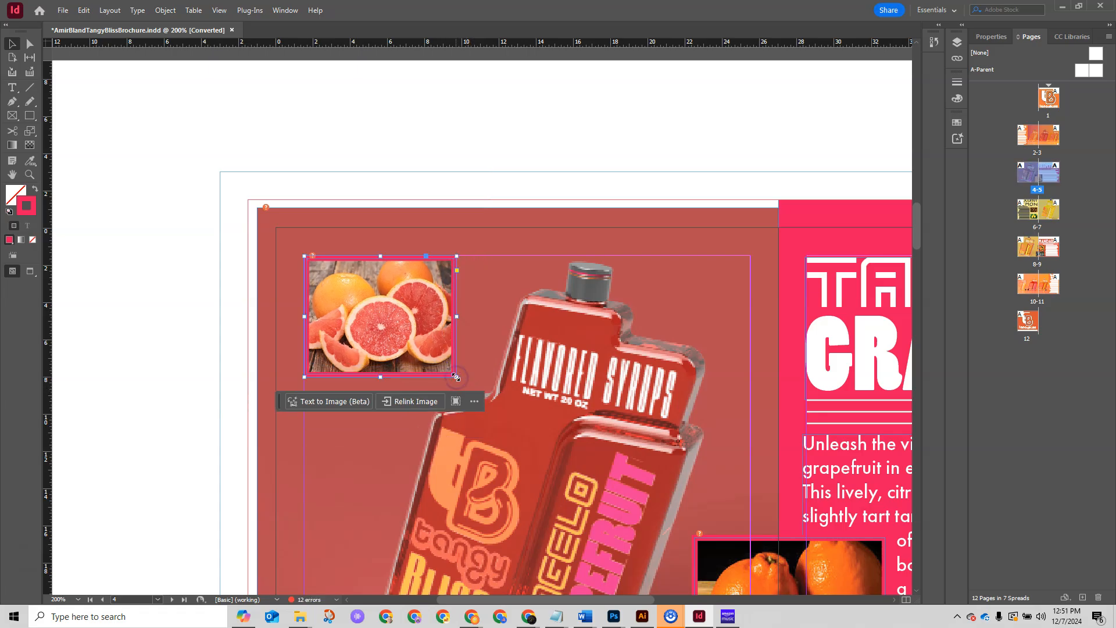
left_click(506, 384)
On the Tangelo Grapefruit spread, move the page number 2 inward to the lower-left corner of the margins
scroll(500, 349, "down", 3)
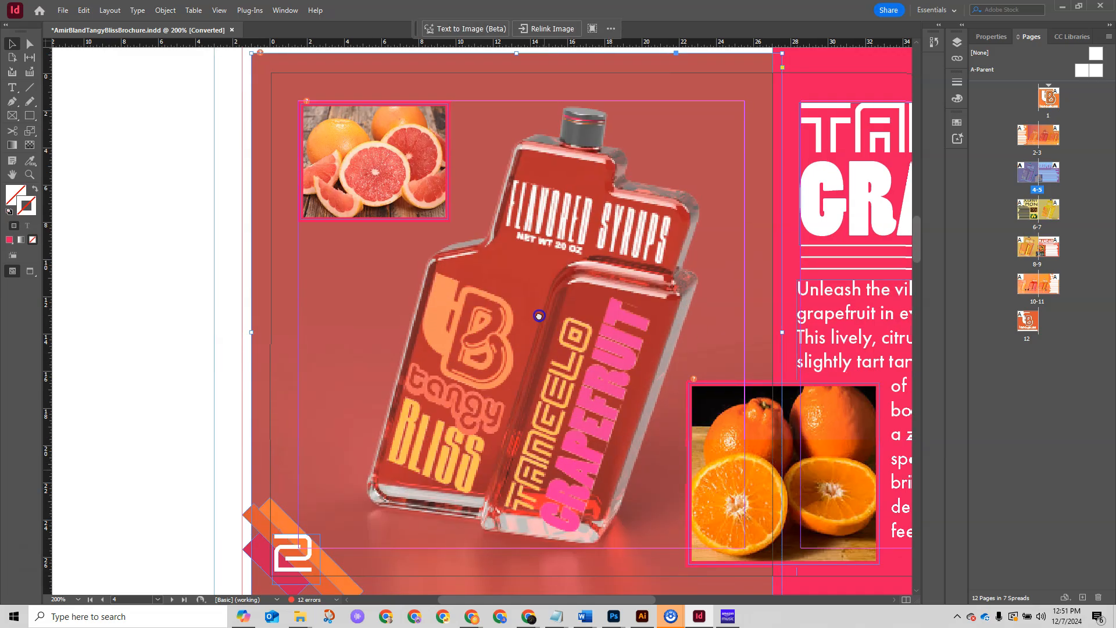
scroll(413, 309, "right", 2)
scroll(412, 308, "down", 3)
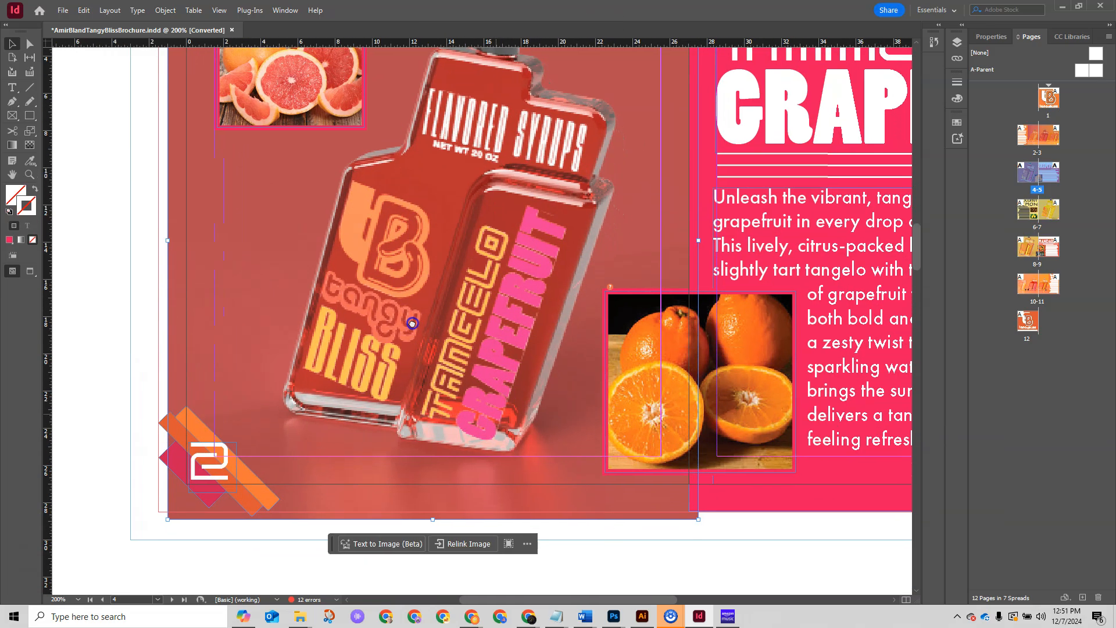
left_click_drag(408, 292, 446, 304)
mouse_move(246, 454)
left_mouse_down()
mouse_move(267, 438)
mouse_move(264, 422)
left_mouse_up()
scroll(266, 420, "up", 3)
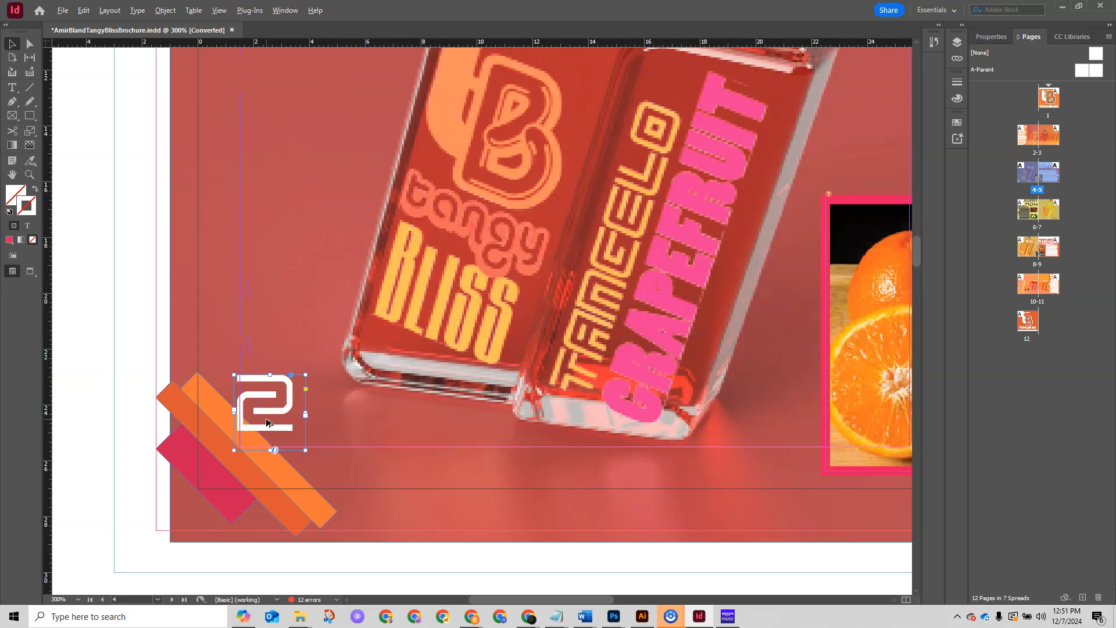
left_click_drag(268, 433, 316, 462)
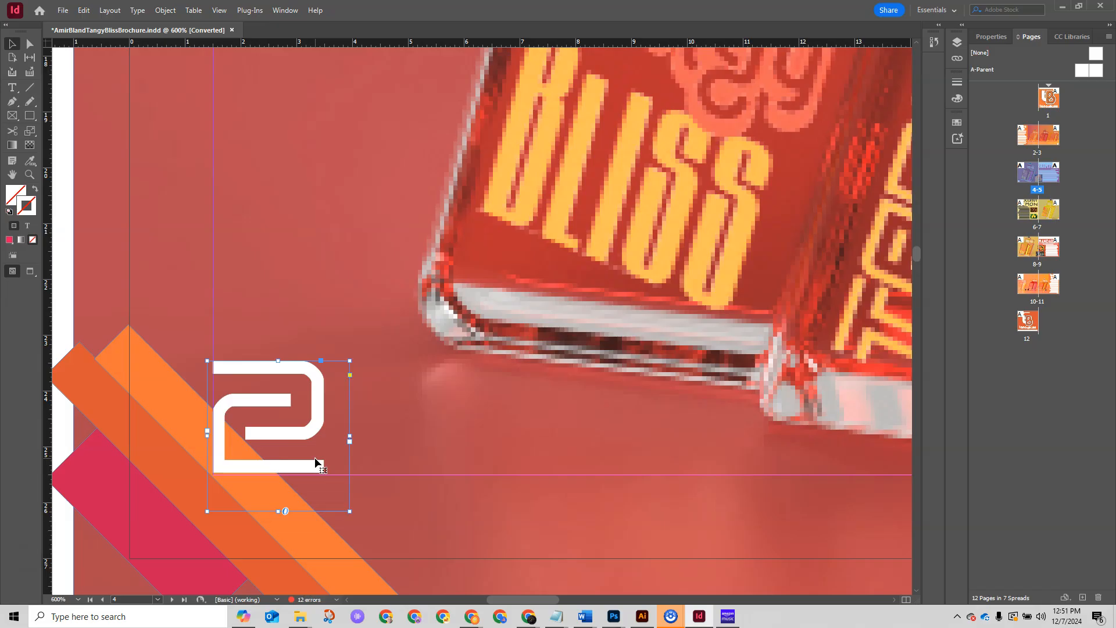
Nudge the page number 2 down so the numeral's bottom edge sits exactly on the bottom margin guide
key("ctrl+shift+Down")
key("ctrl+shift+Down")
key("ctrl+shift+Down")
key("ctrl+shift+Down")
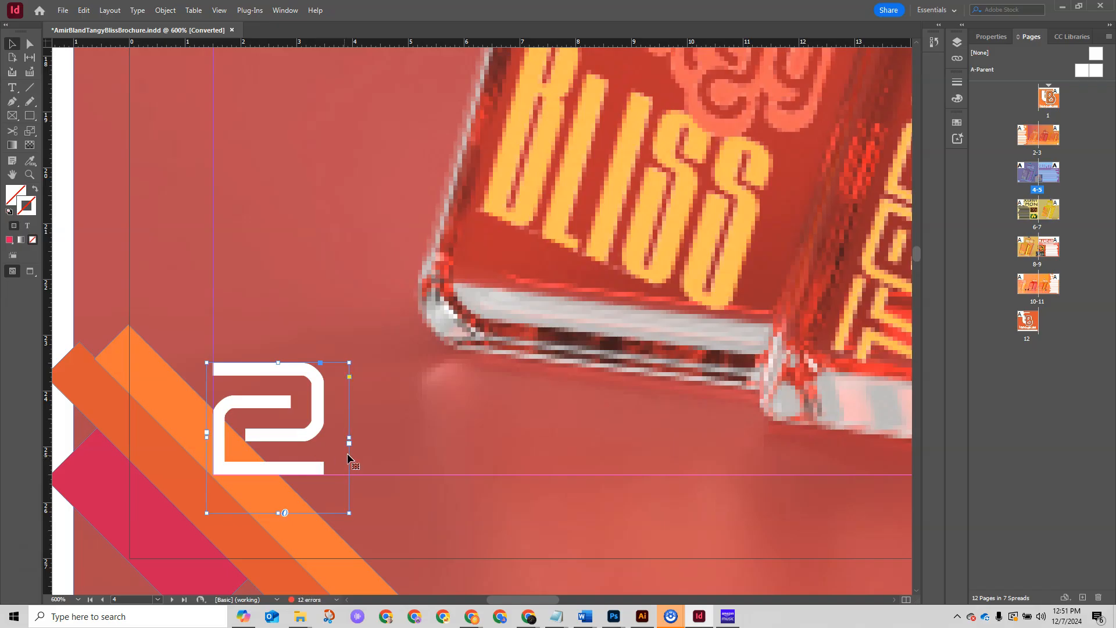
Try to shift the large Tangelo Grapefruit bottle photo slightly to the right
scroll(360, 449, "down", 3)
scroll(360, 449, "down", 3)
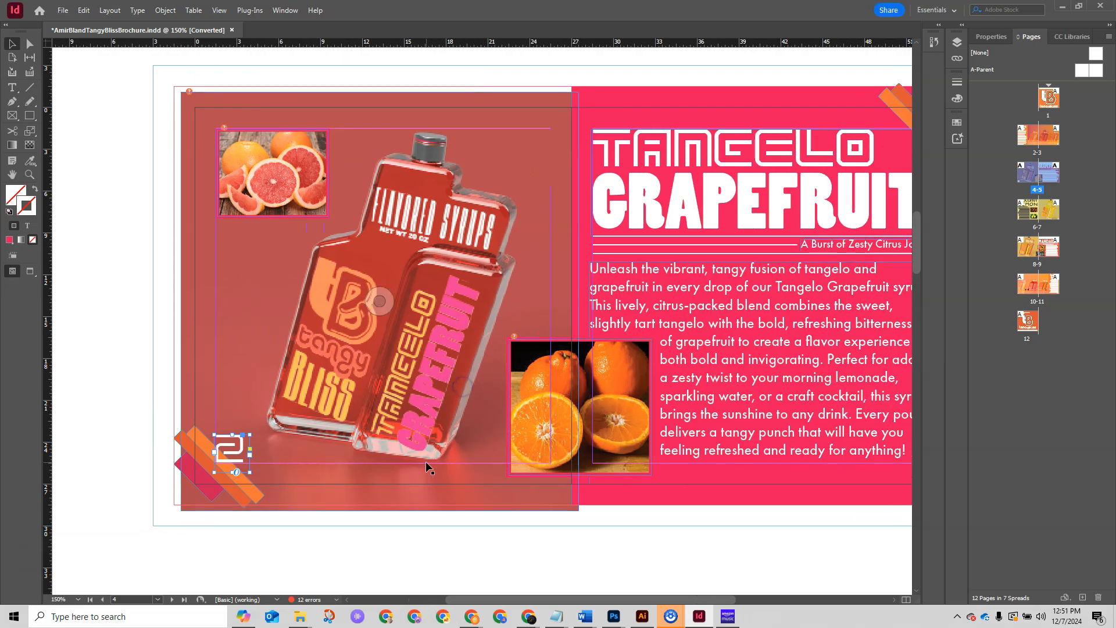
left_click_drag(426, 461, 436, 459)
key("ctrl+z")
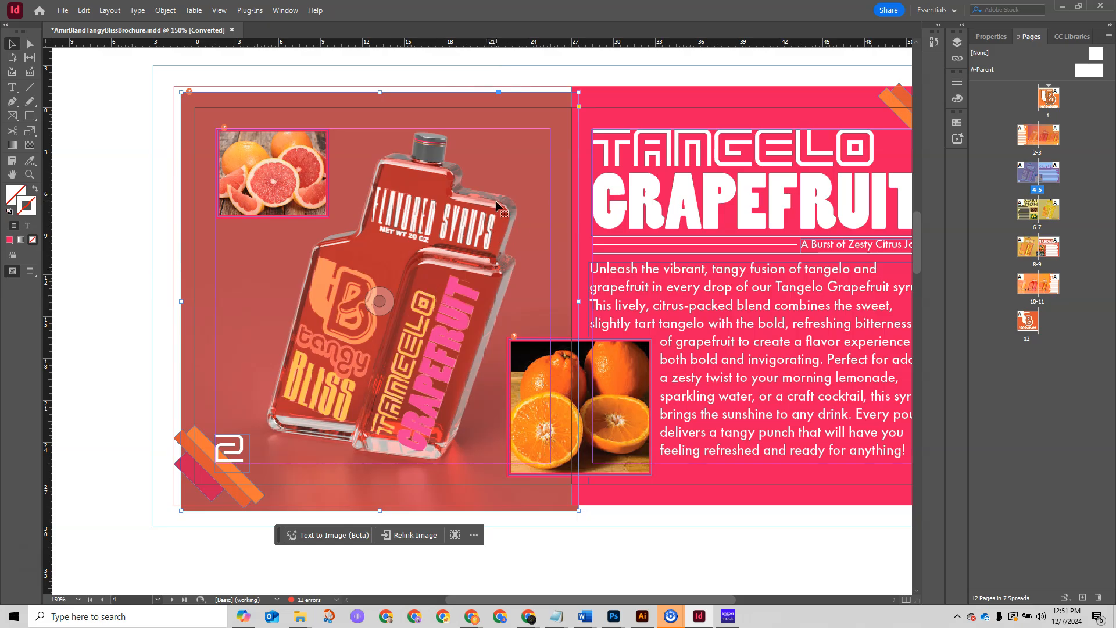
Examine the Tangelo Grapefruit heading and body text frame against the margins, and look over the Coconut Lemon spread
left_click_drag(689, 155, 474, 167)
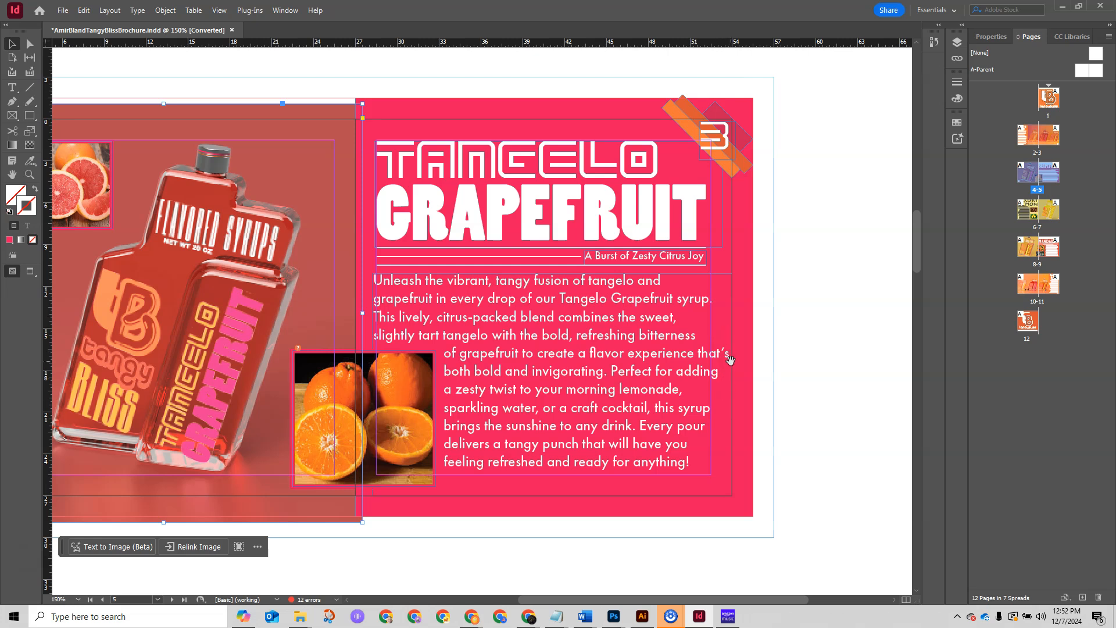
scroll(731, 366, "up", 1)
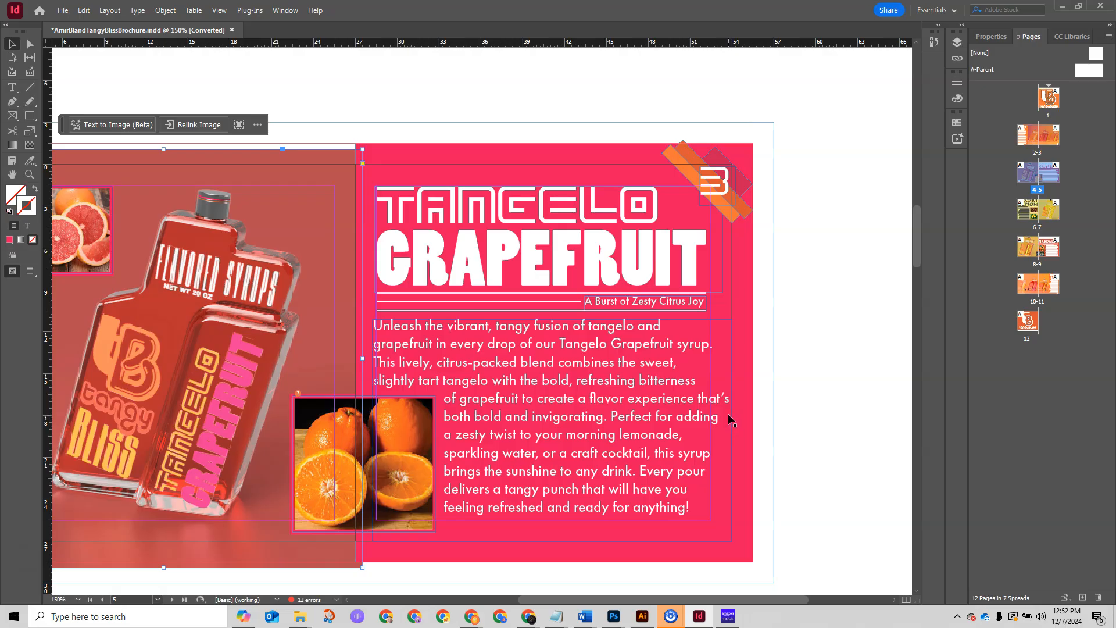
left_click(630, 397)
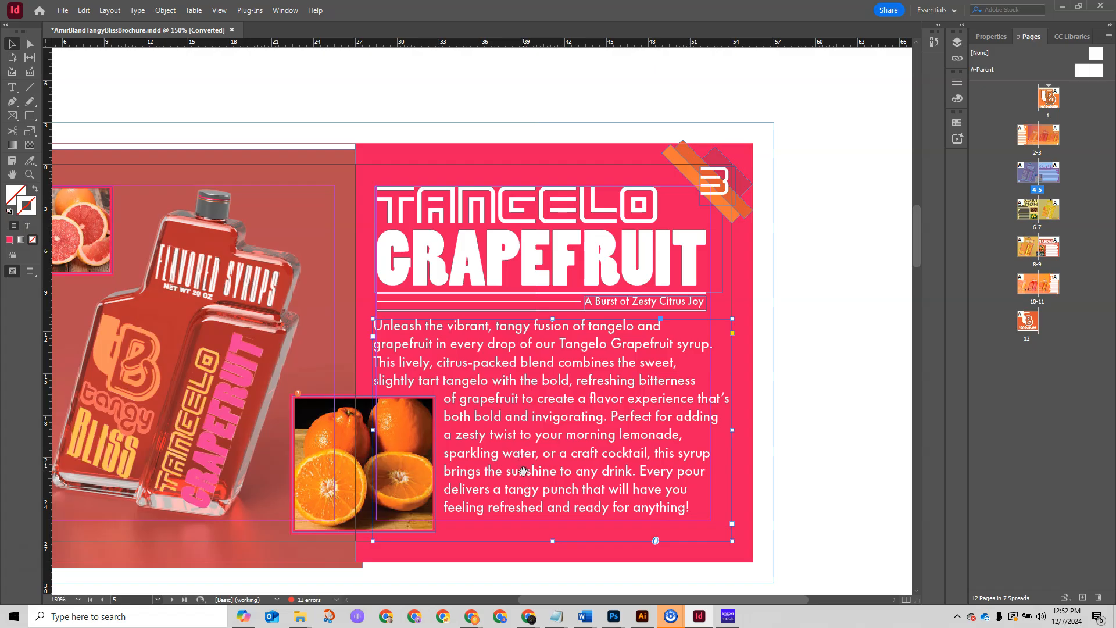
scroll(535, 322, "up", 2)
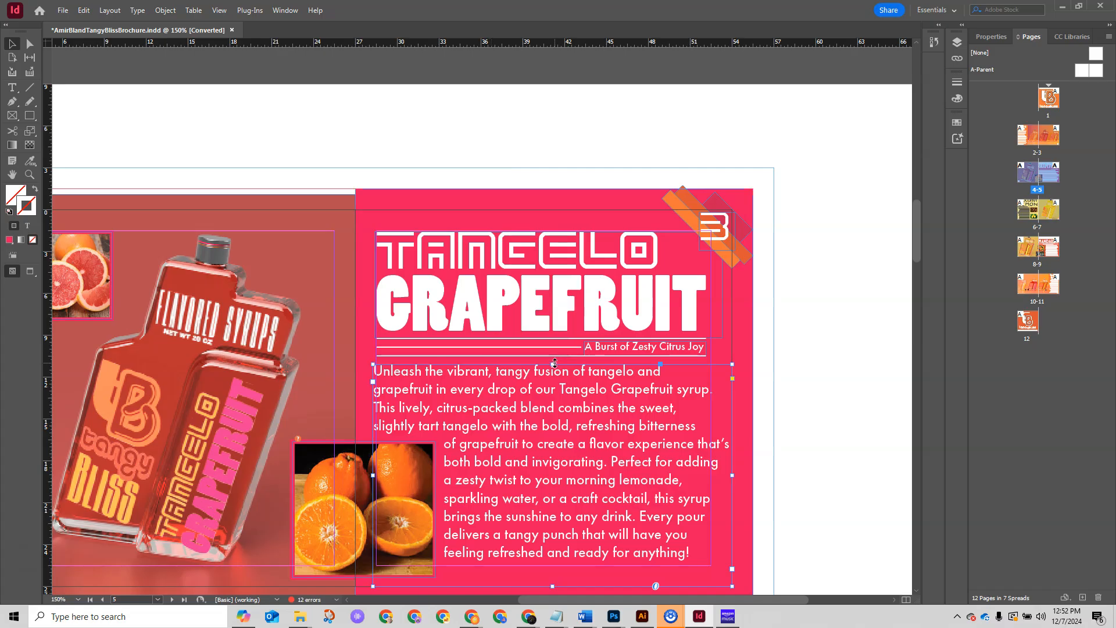
scroll(554, 362, "down", 3)
left_click_drag(599, 155, 612, 202)
left_click_drag(599, 433, 606, 239)
left_click_drag(590, 500, 642, 237)
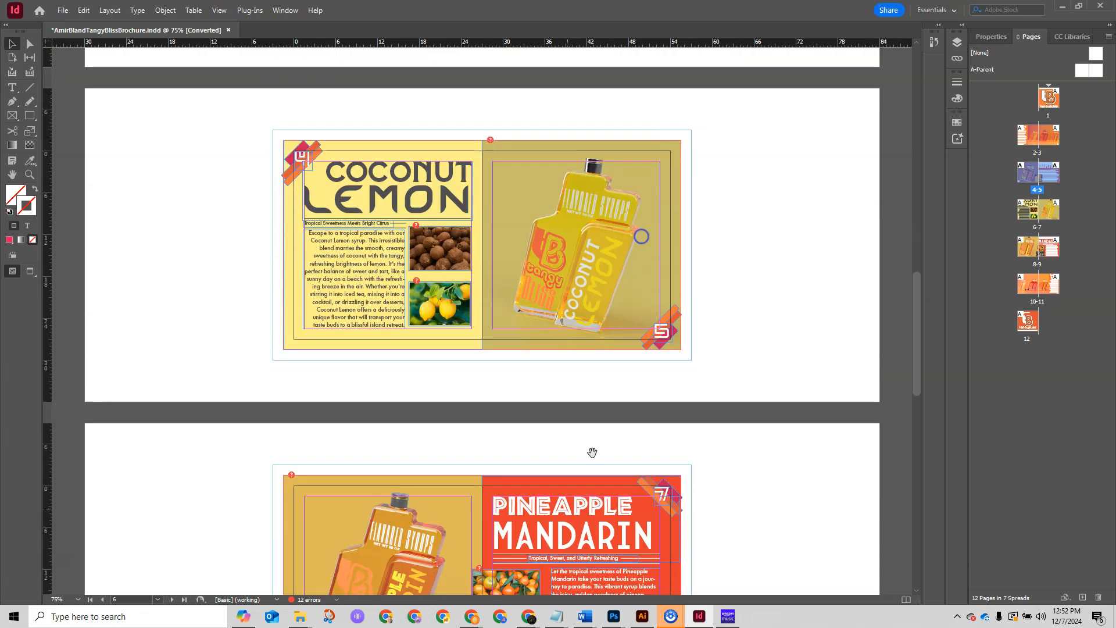
On the Pineapple Mandarin page, select the upper, lower and left middle tagline rules and enable Use Spacing for distributing their spacing
left_click_drag(576, 552, 549, 458)
scroll(541, 469, "up", 5)
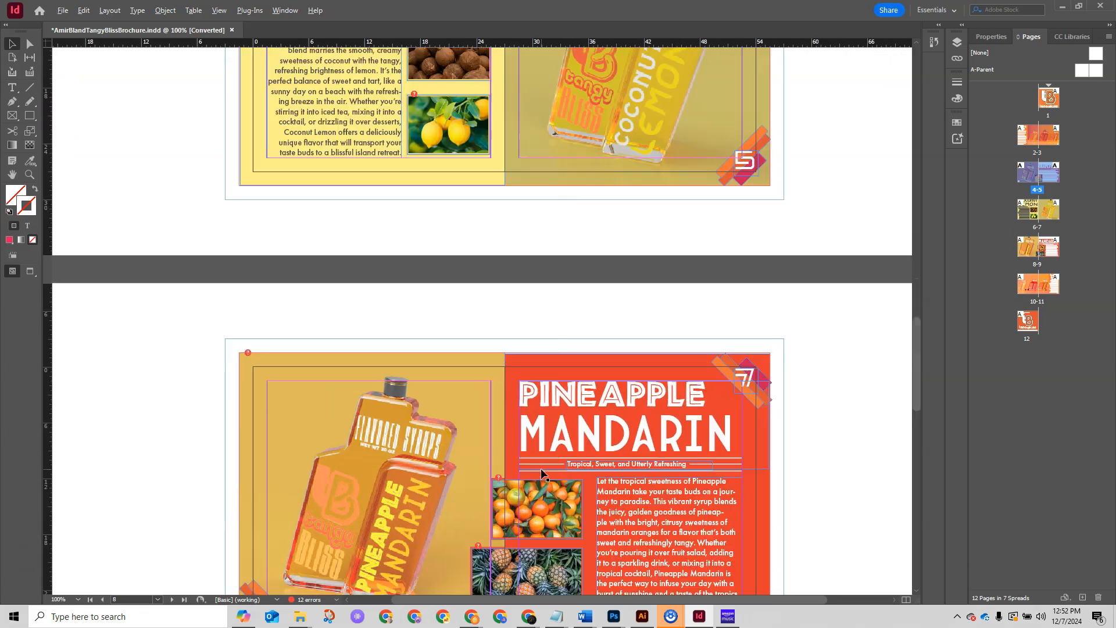
scroll(542, 473, "up", 2)
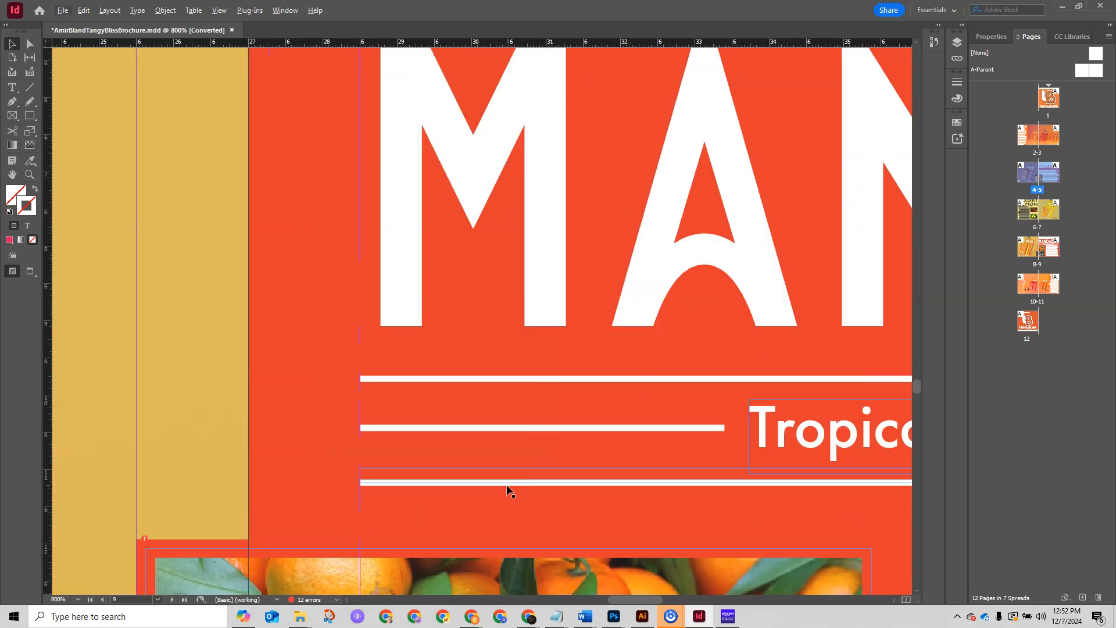
left_click(507, 483)
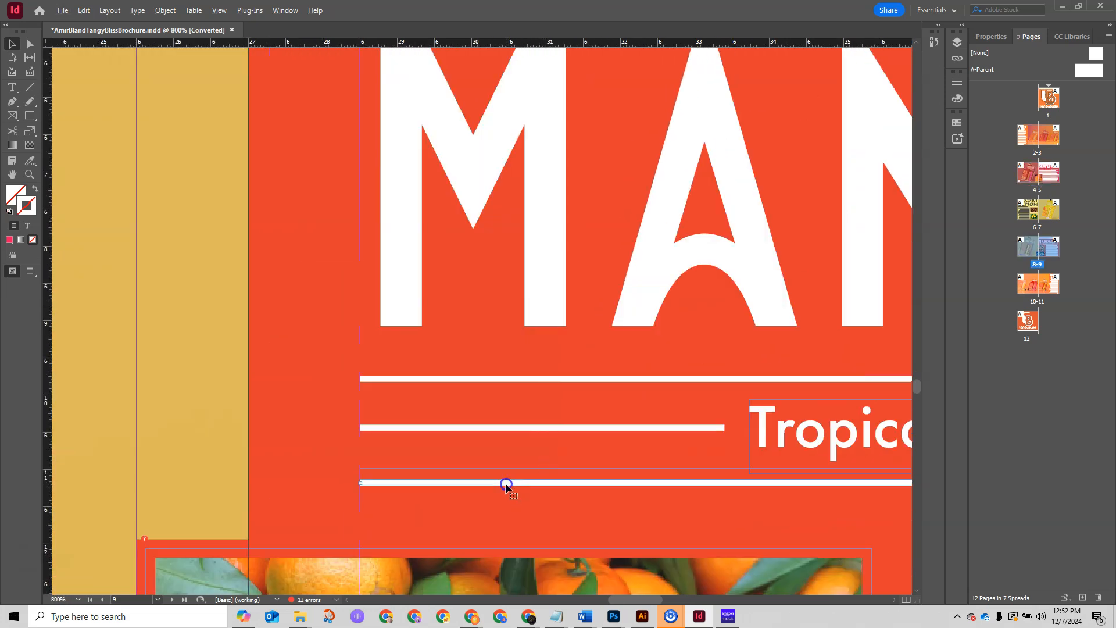
left_click(423, 429, "shift")
left_click(426, 378, "shift")
scroll(451, 505, "up", 1)
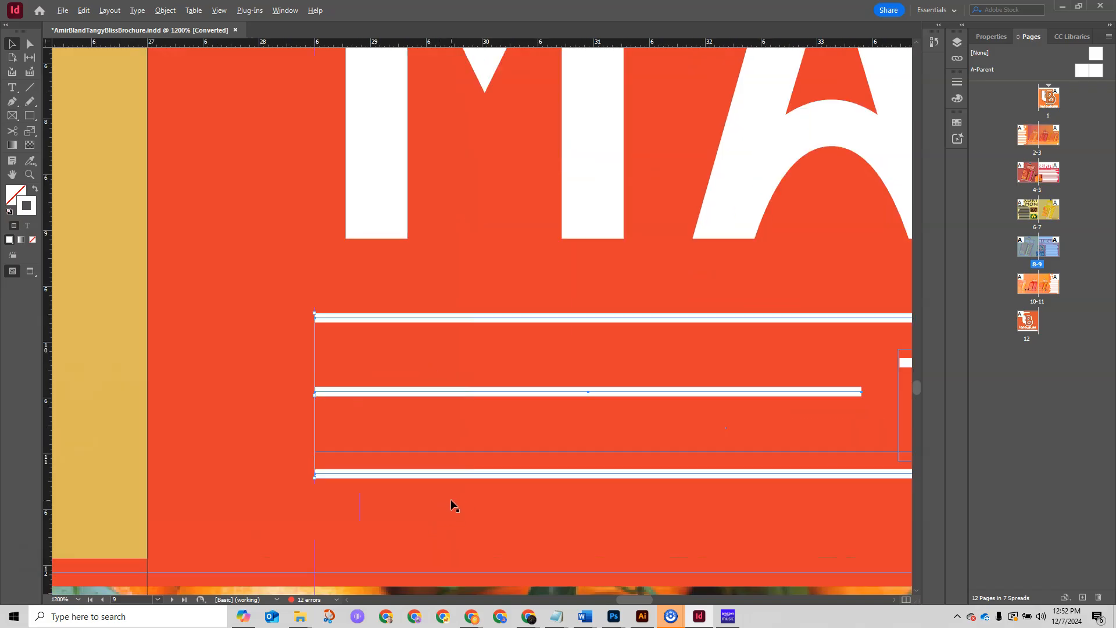
left_click_drag(518, 416, 428, 371)
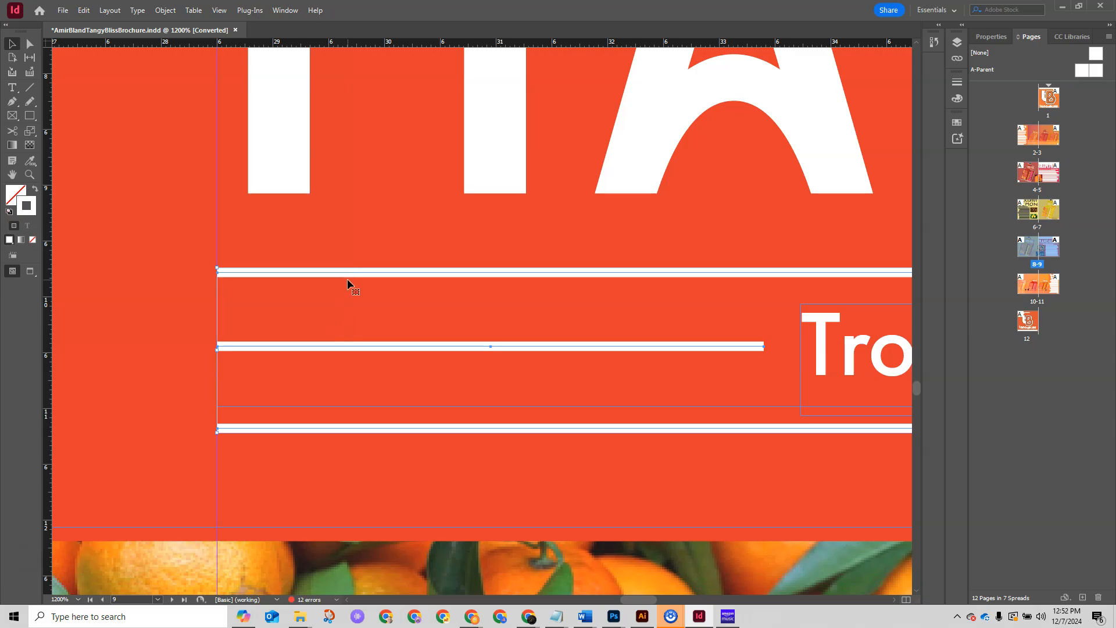
left_click(992, 36)
left_click(979, 346)
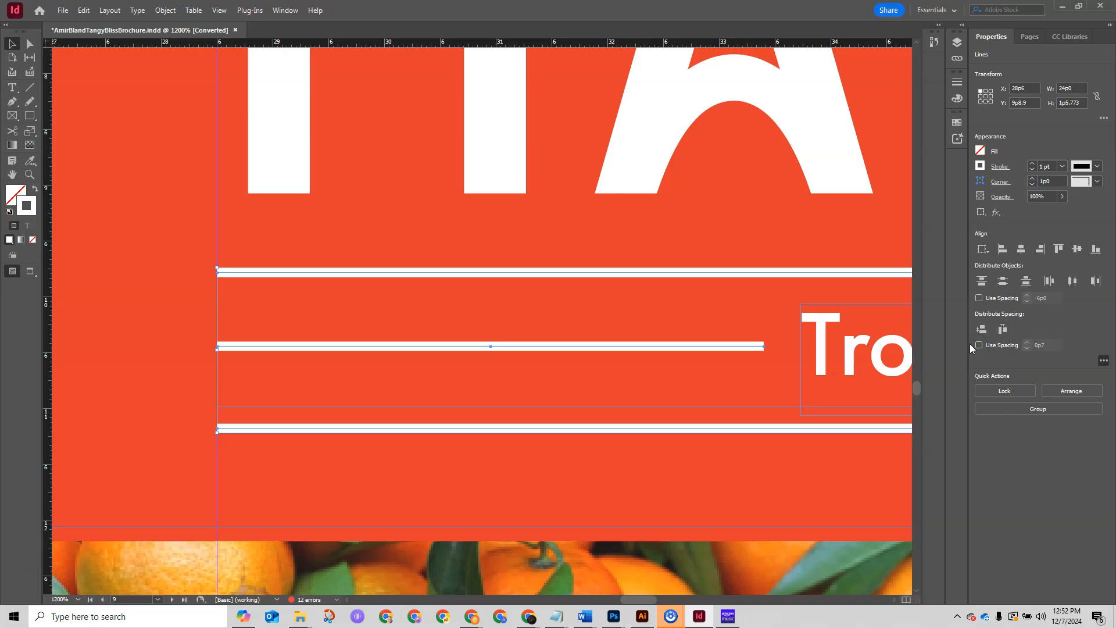
left_click(980, 345)
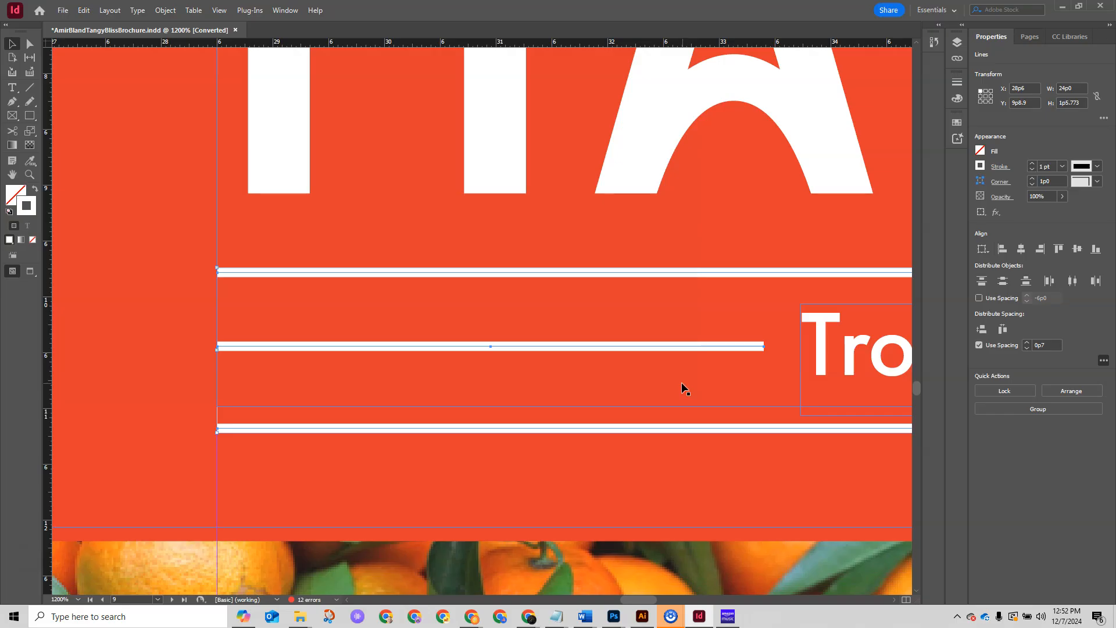
Try distributing the three selected rules vertically with 0p7.2 spacing and with a tighter spacing
left_click_drag(1049, 346, 1029, 345)
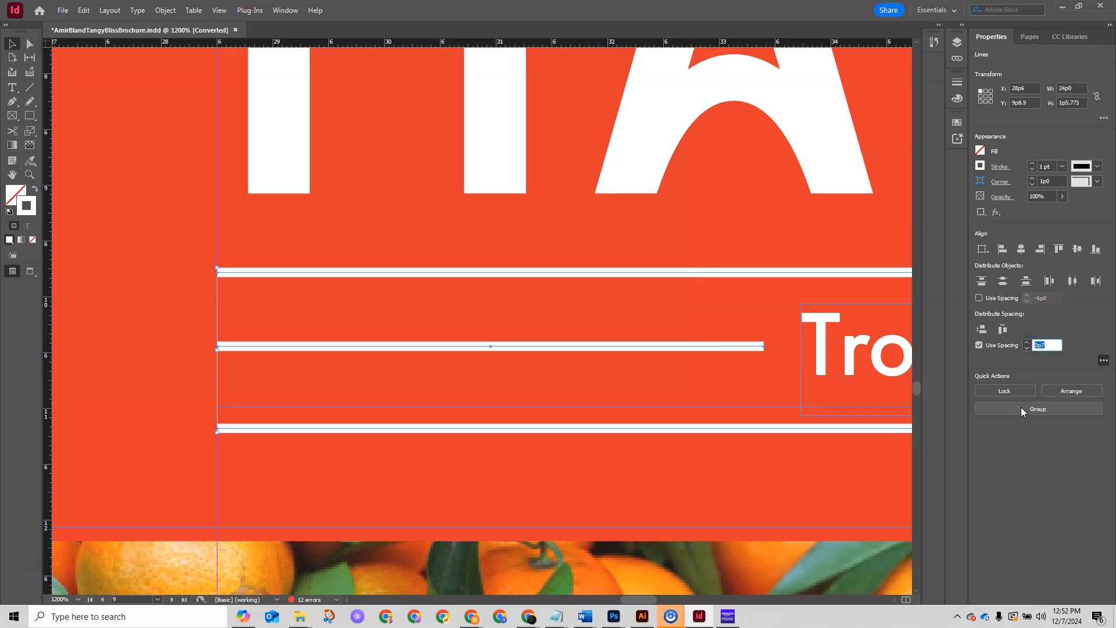
type("0p7.2")
key("Return")
left_click(982, 329)
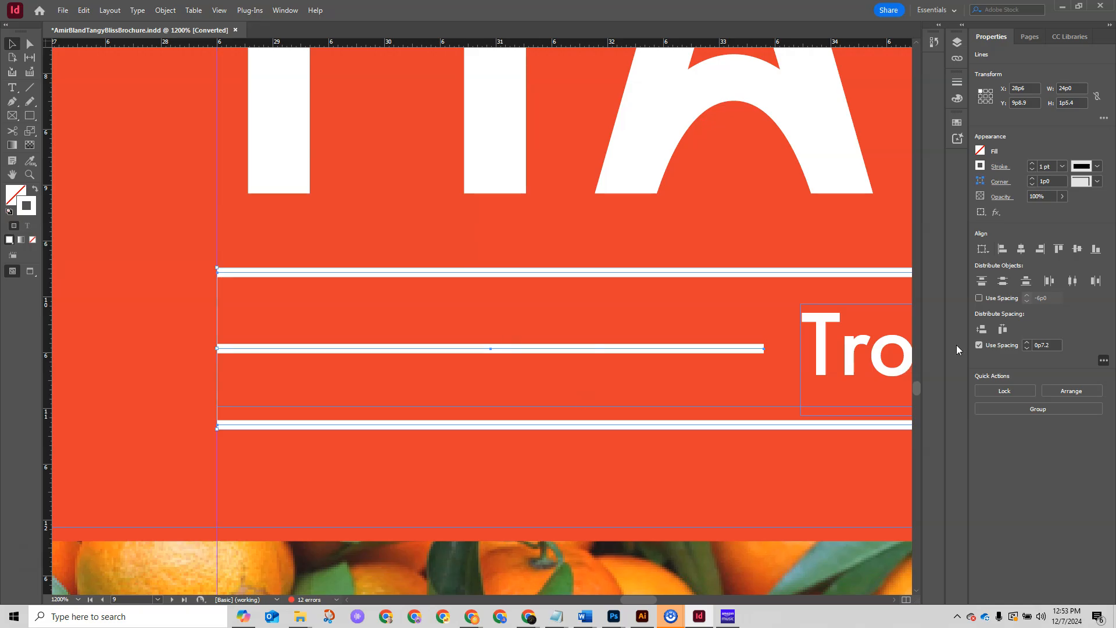
key("ctrl+z")
left_click(1026, 344)
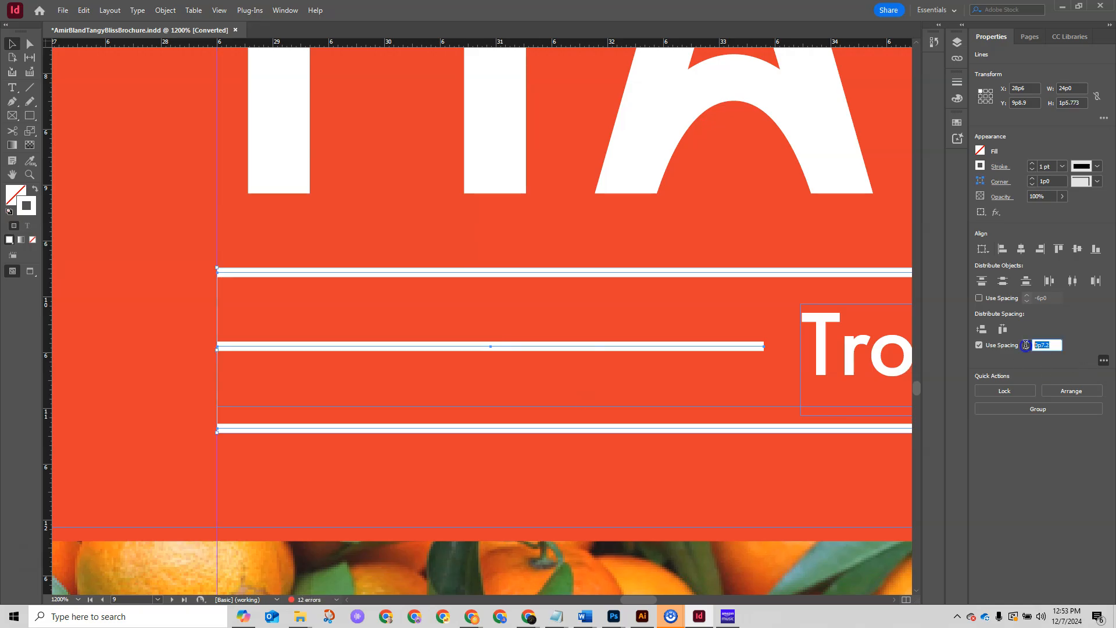
type(".")
left_click(982, 329)
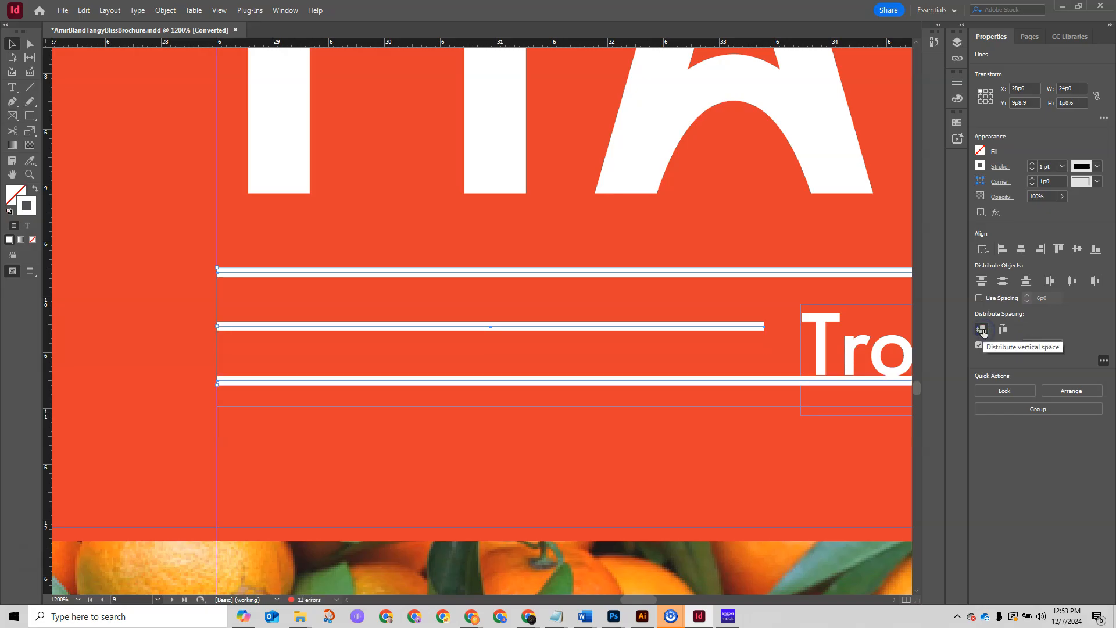
key("ctrl+z")
Set the distribute spacing to 0p7.2 and distribute the three selected rules vertically
double_click(1049, 346)
type(".6")
key("Return")
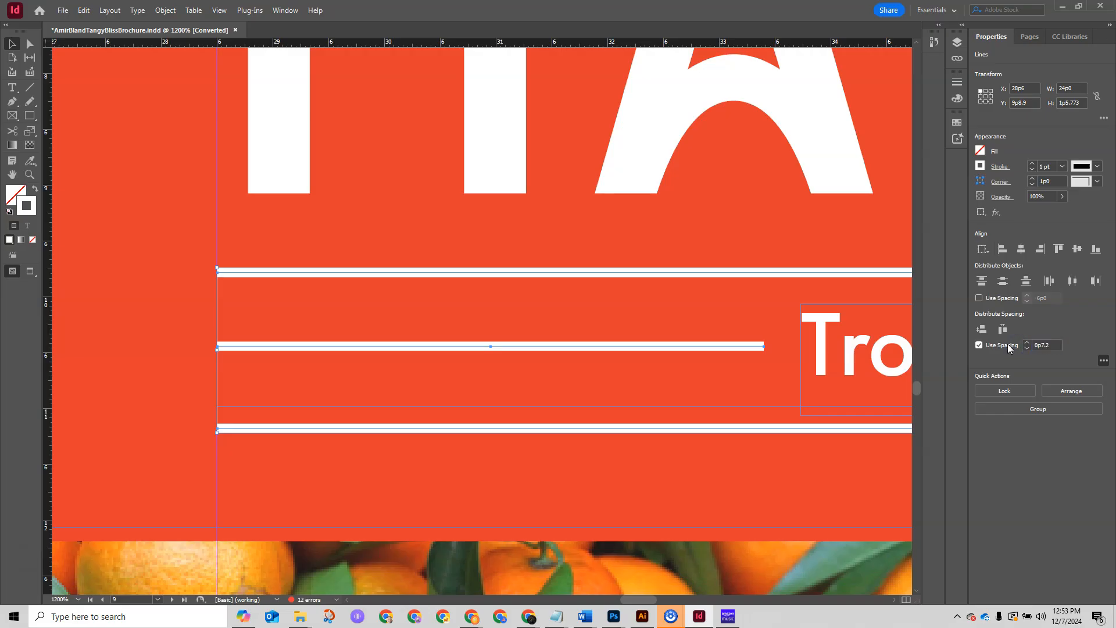
left_click(982, 330)
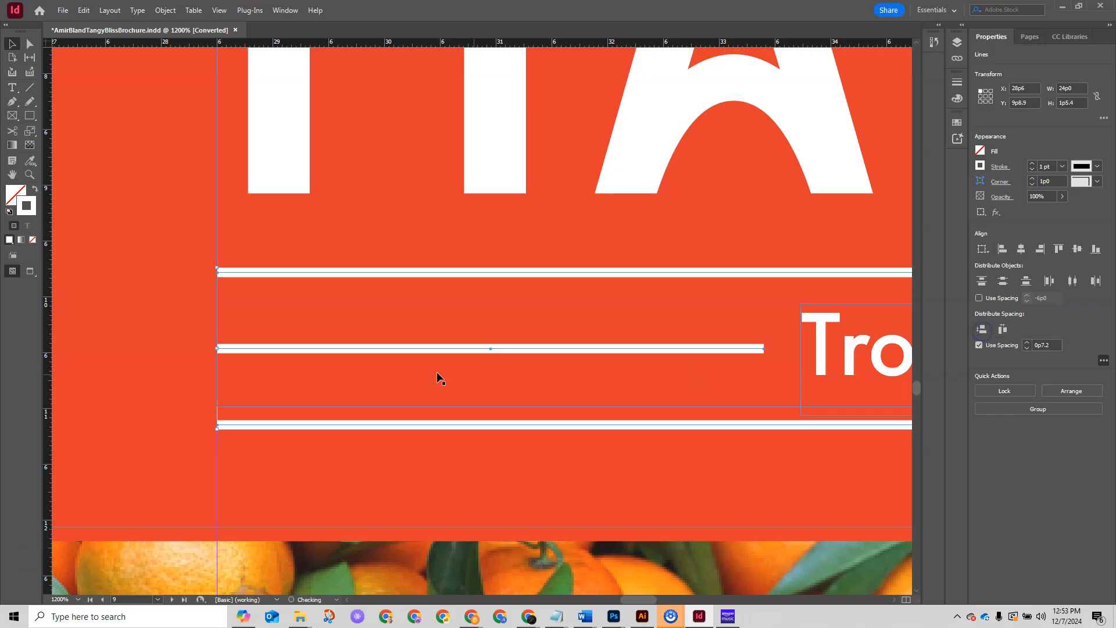
Distribute the right middle rule vertically with the upper and lower rules around the tagline, using 0p7.2 spacing
scroll(440, 395, "down", 4)
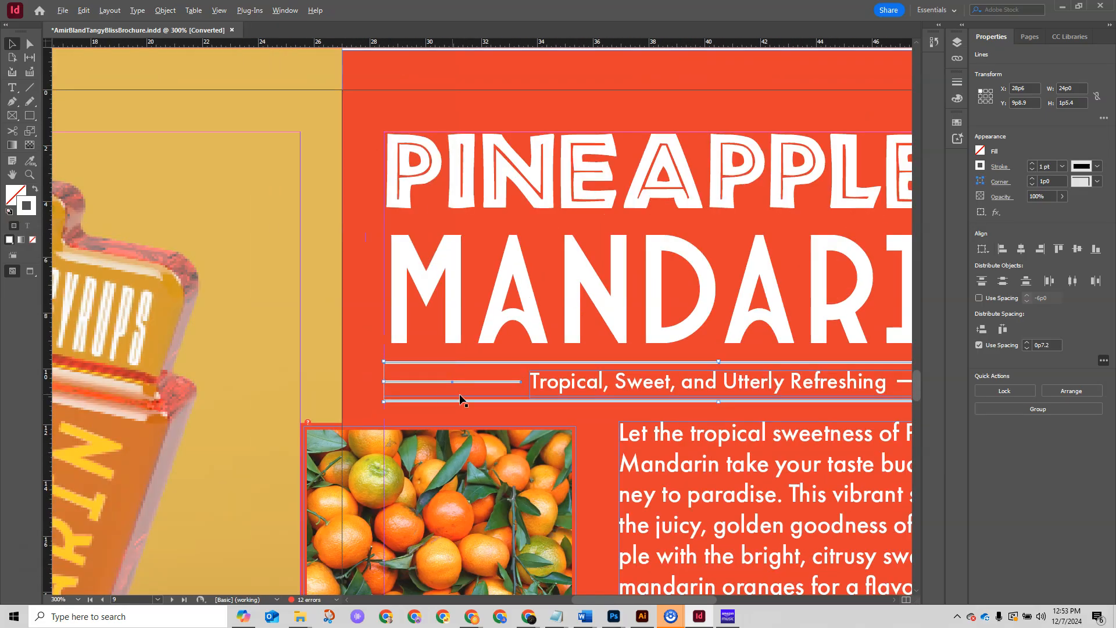
left_click_drag(780, 331, 454, 329)
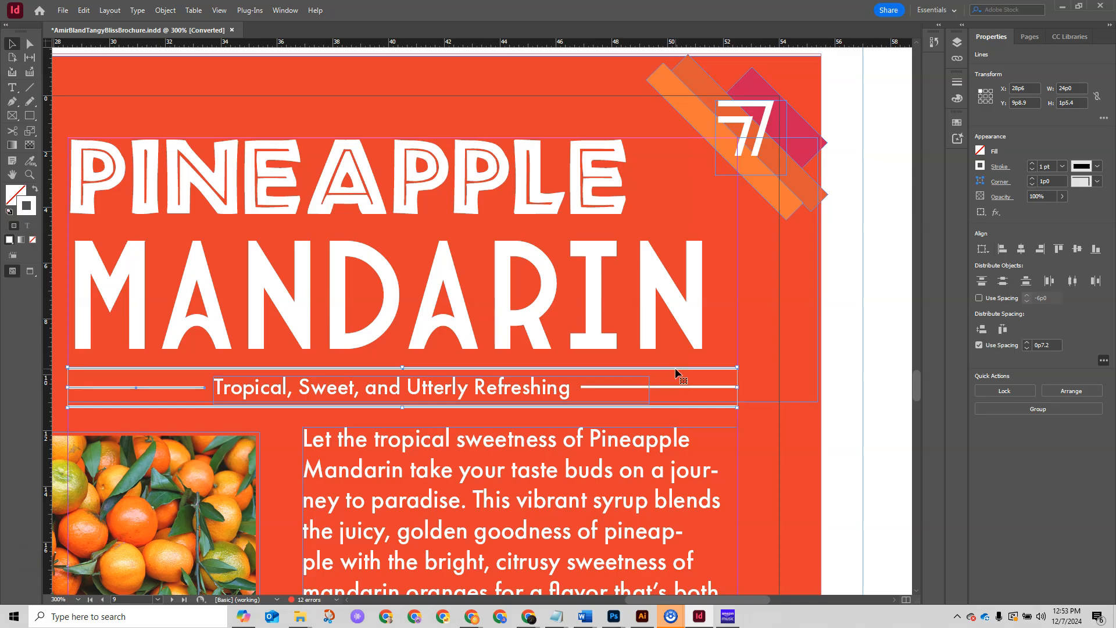
scroll(680, 384, "up", 3)
left_click(681, 395)
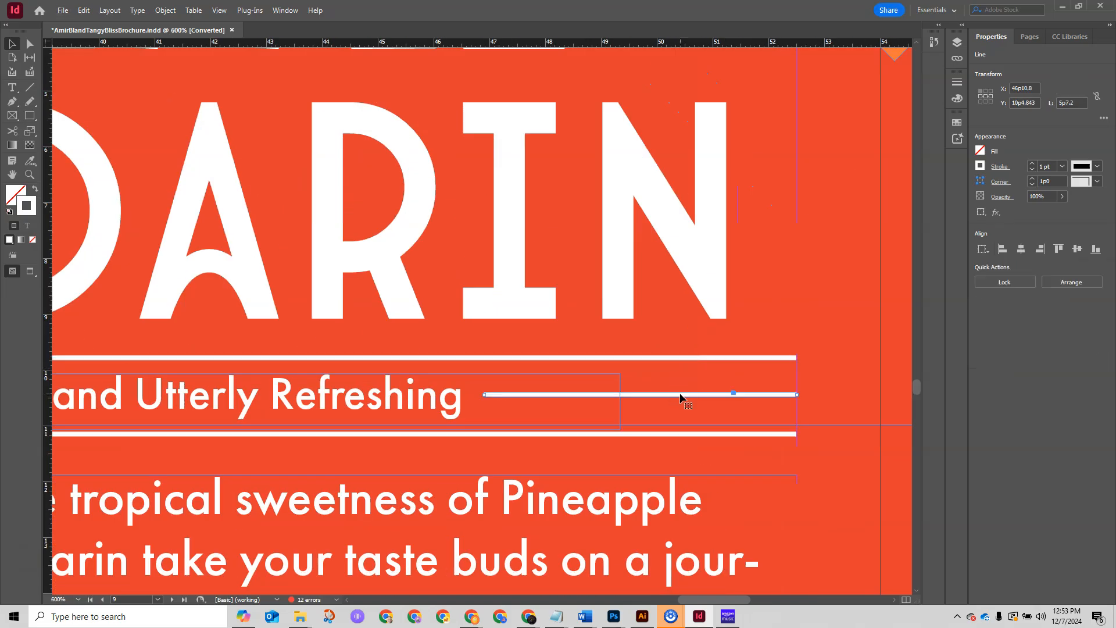
left_click(686, 434, "shift")
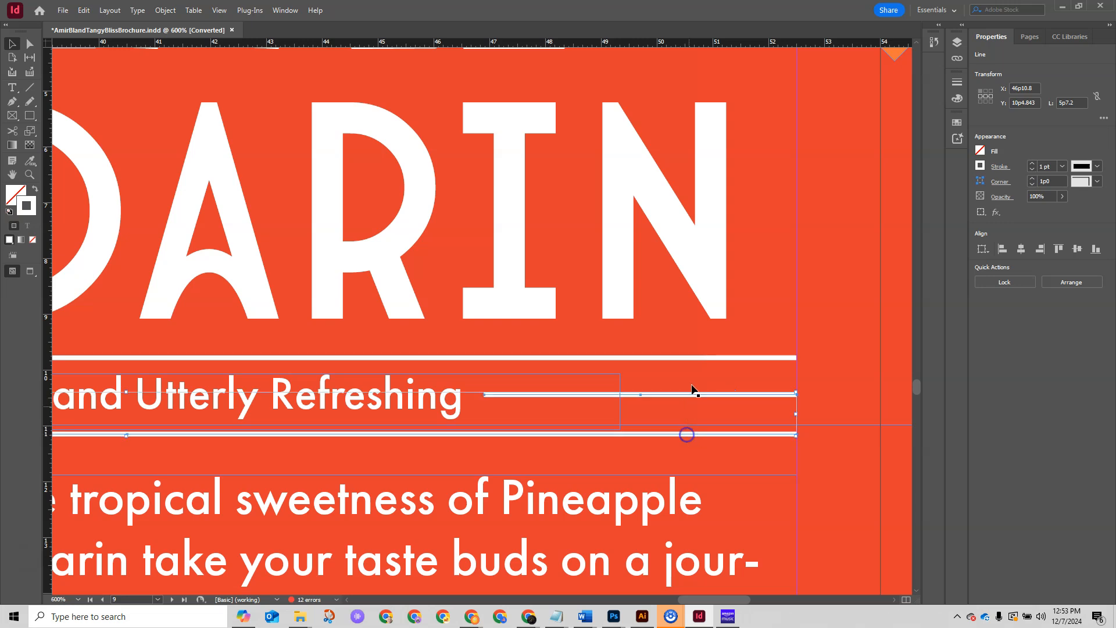
left_click(696, 357, "shift")
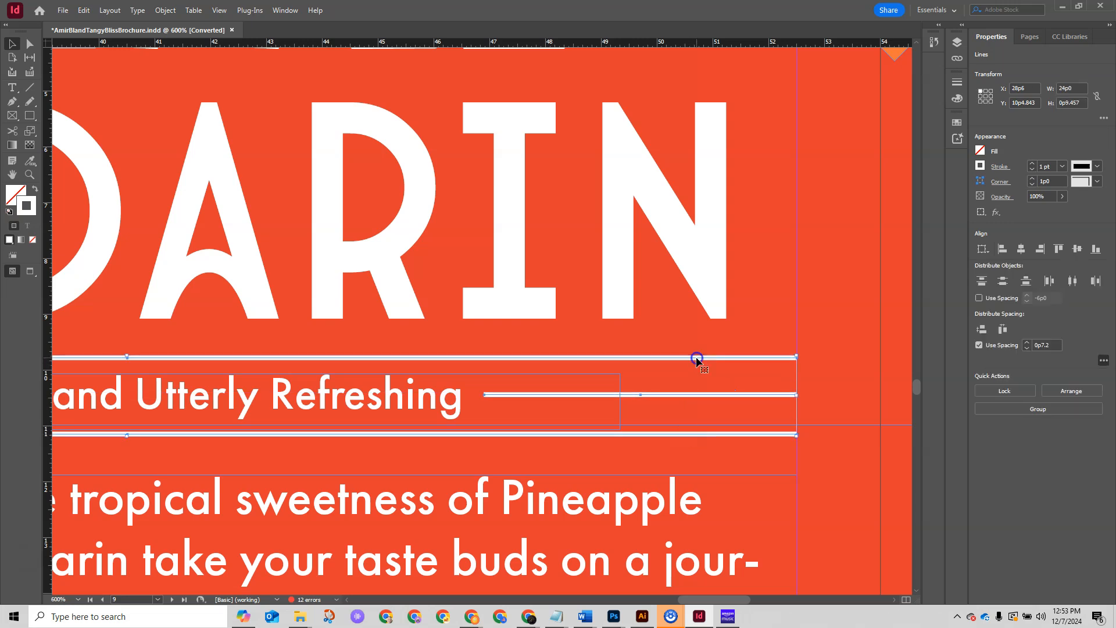
left_click(981, 329)
scroll(717, 374, "down", 4)
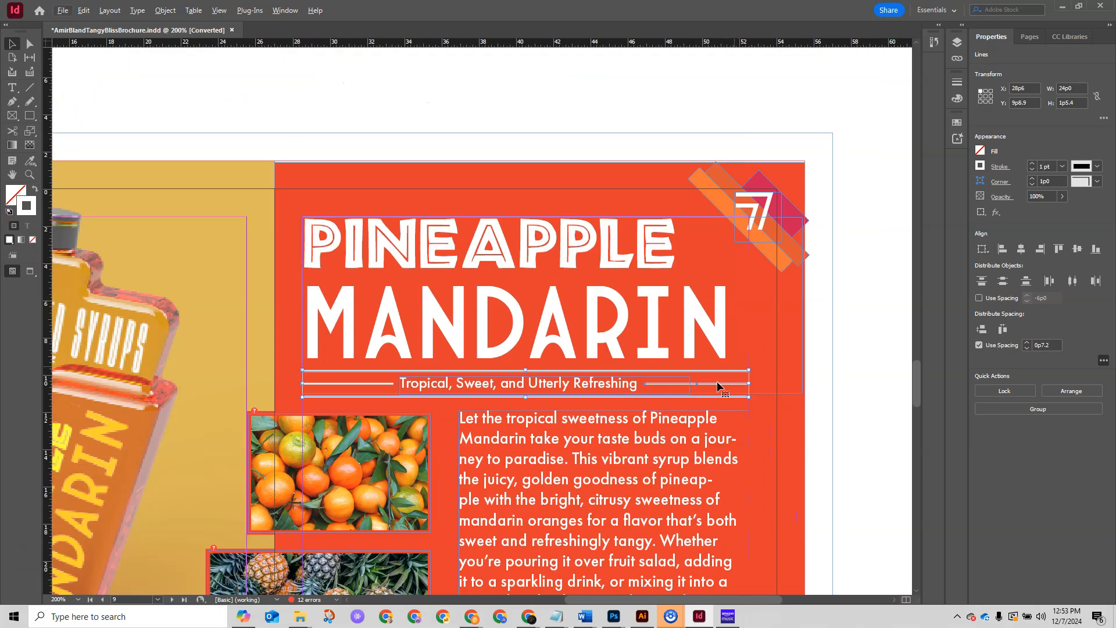
left_click_drag(620, 525, 551, 378)
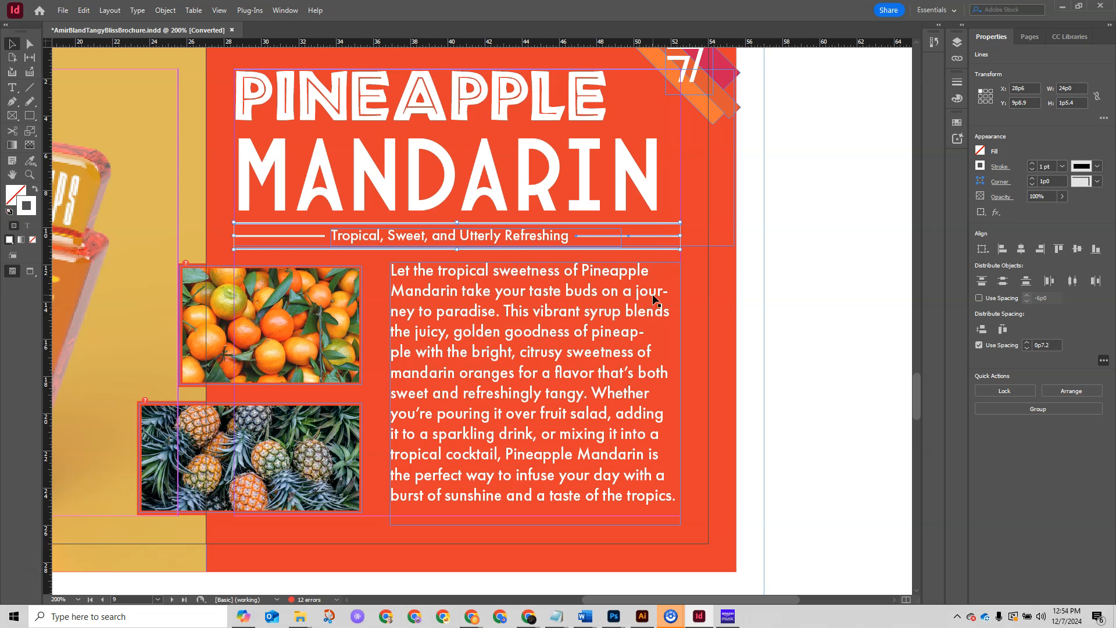
Turn off hyphenation for the description text frame on the Pineapple Mandarin page
left_click(636, 310)
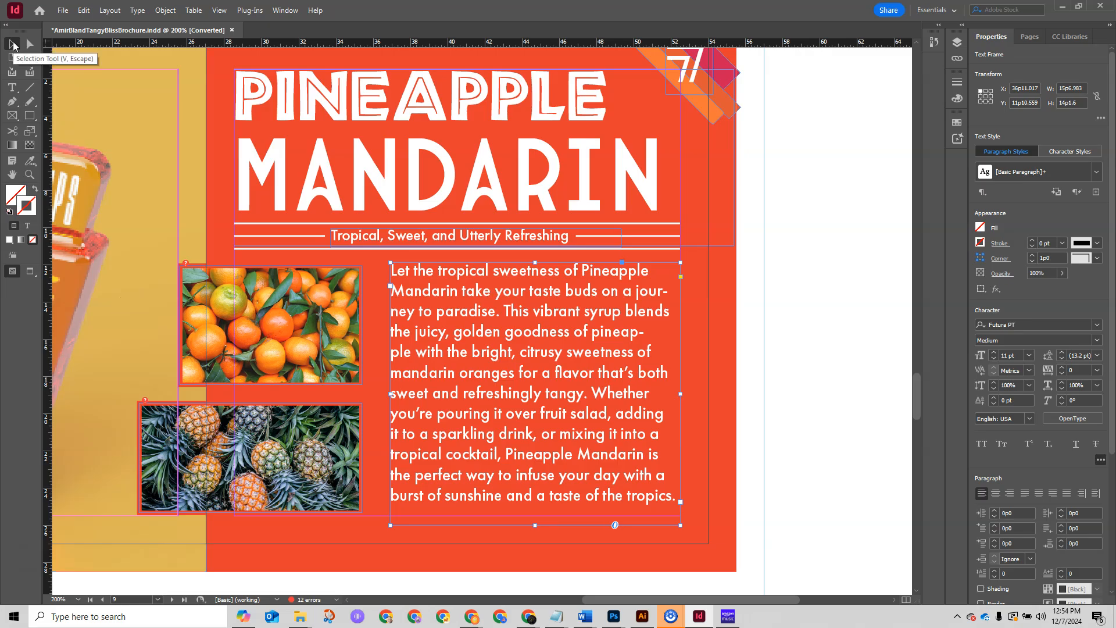
left_click(30, 45)
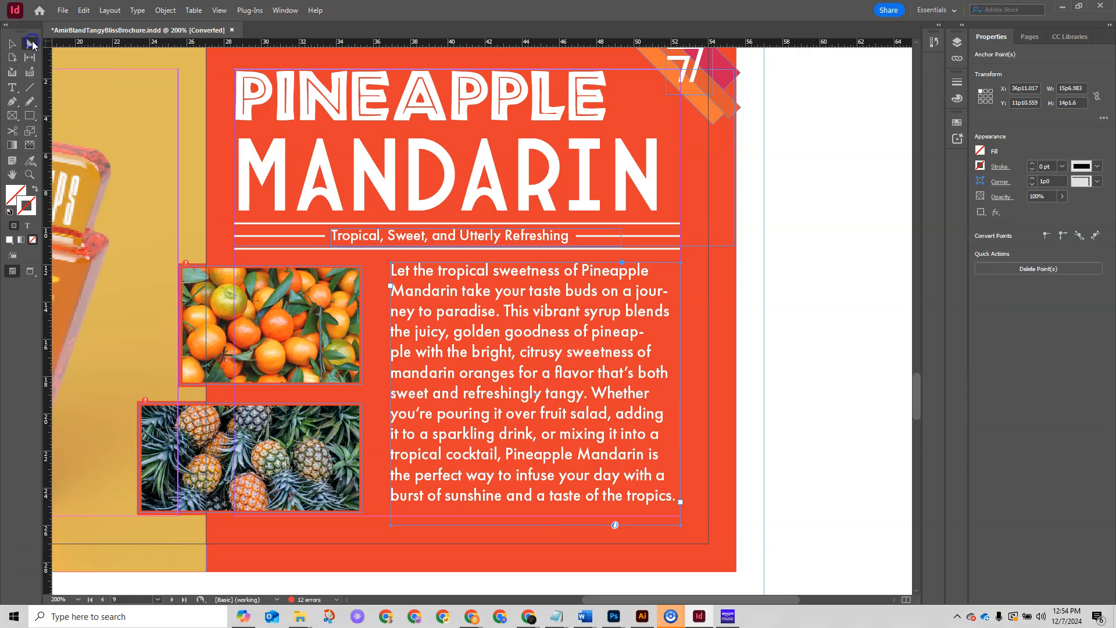
left_click(11, 44)
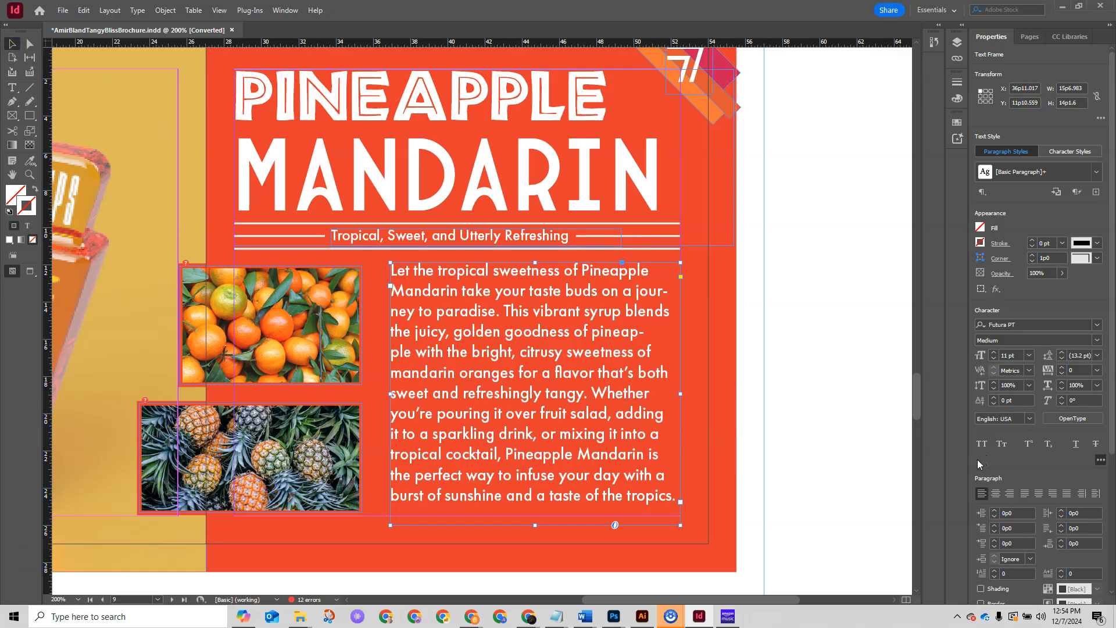
scroll(989, 455, "down", 2)
scroll(989, 453, "down", 3)
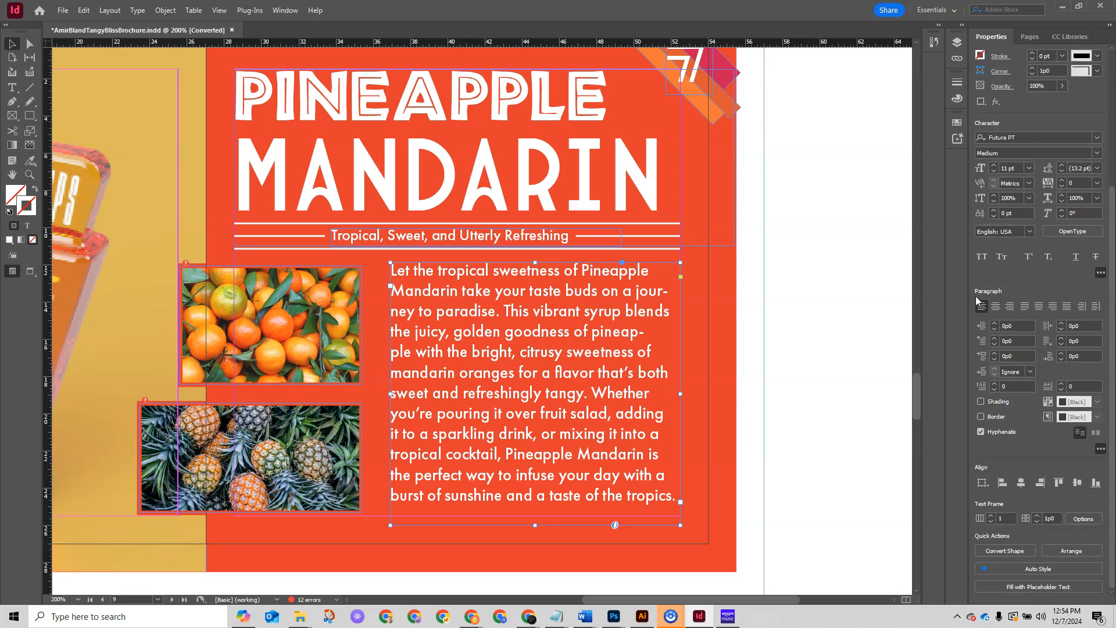
left_click(981, 432)
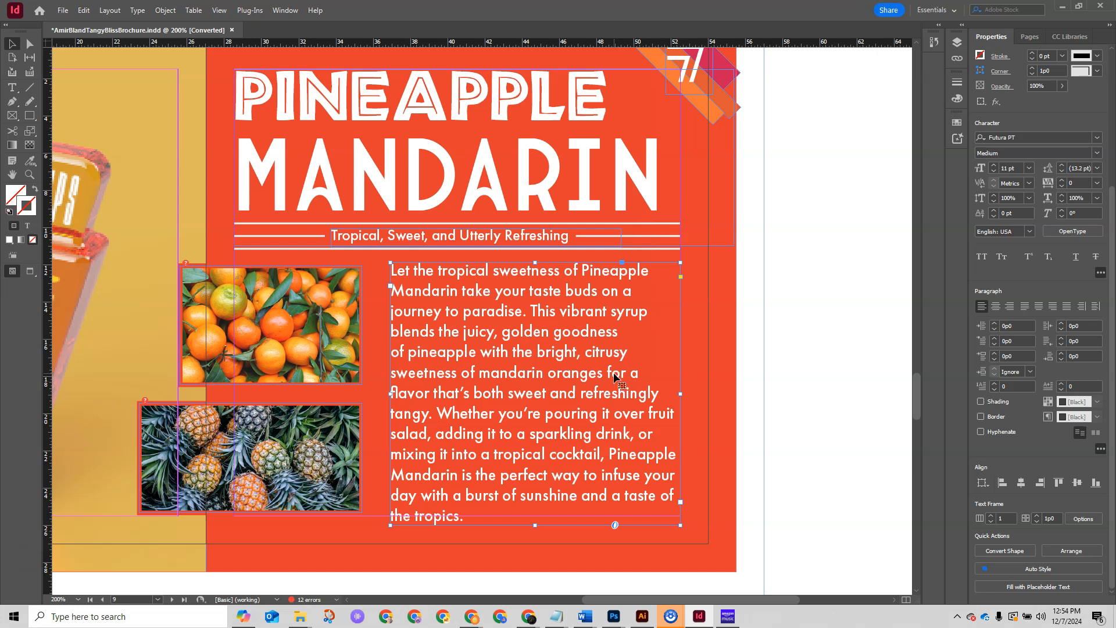
Examine the Pineapple Mandarin spread, including the bottle image, the two fruit photos and the description text
key("ctrl+minus")
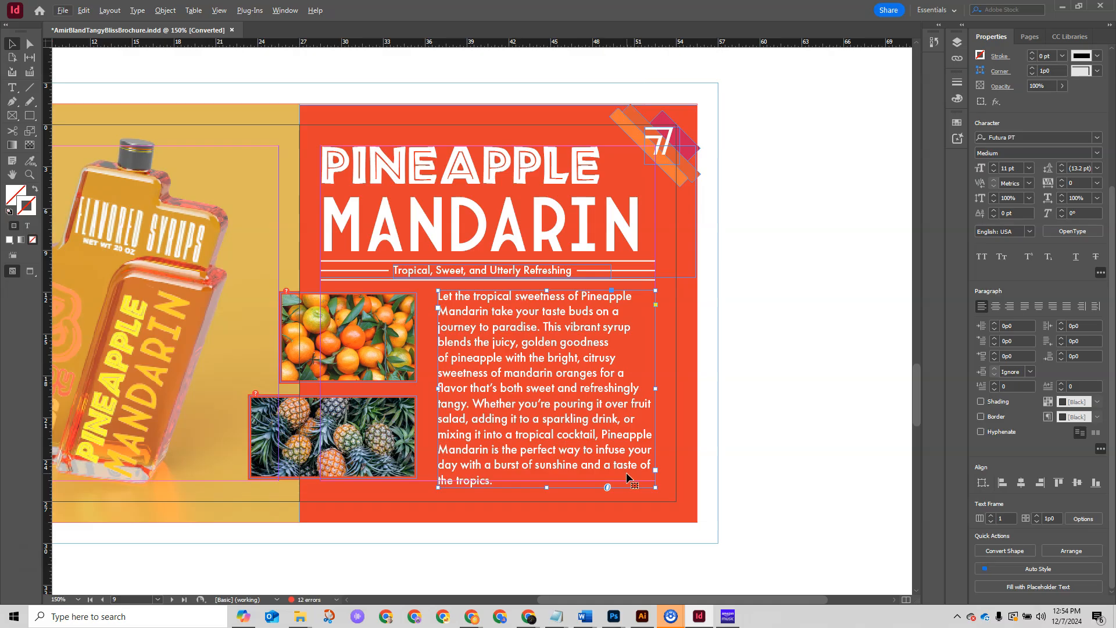
left_click_drag(467, 402, 644, 418)
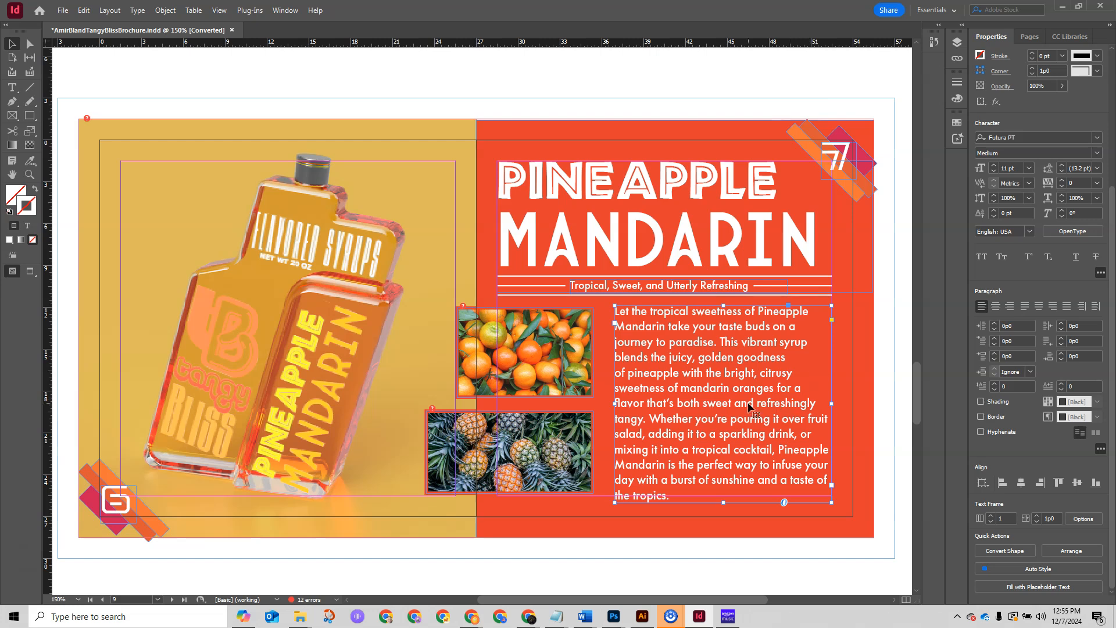
scroll(427, 433, "up", 2)
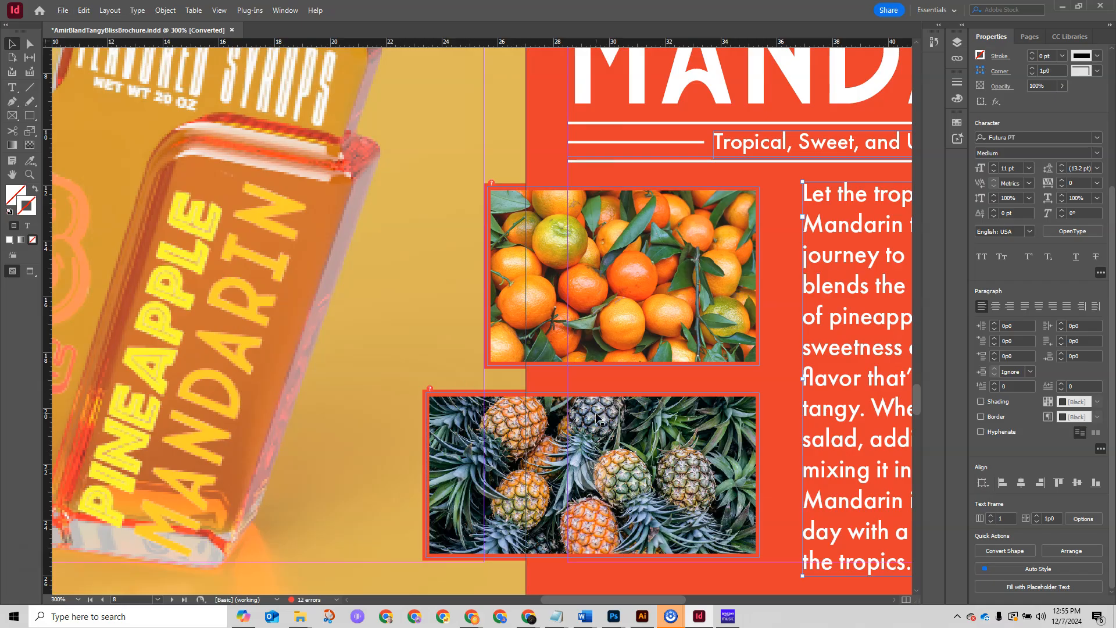
scroll(599, 417, "down", 2)
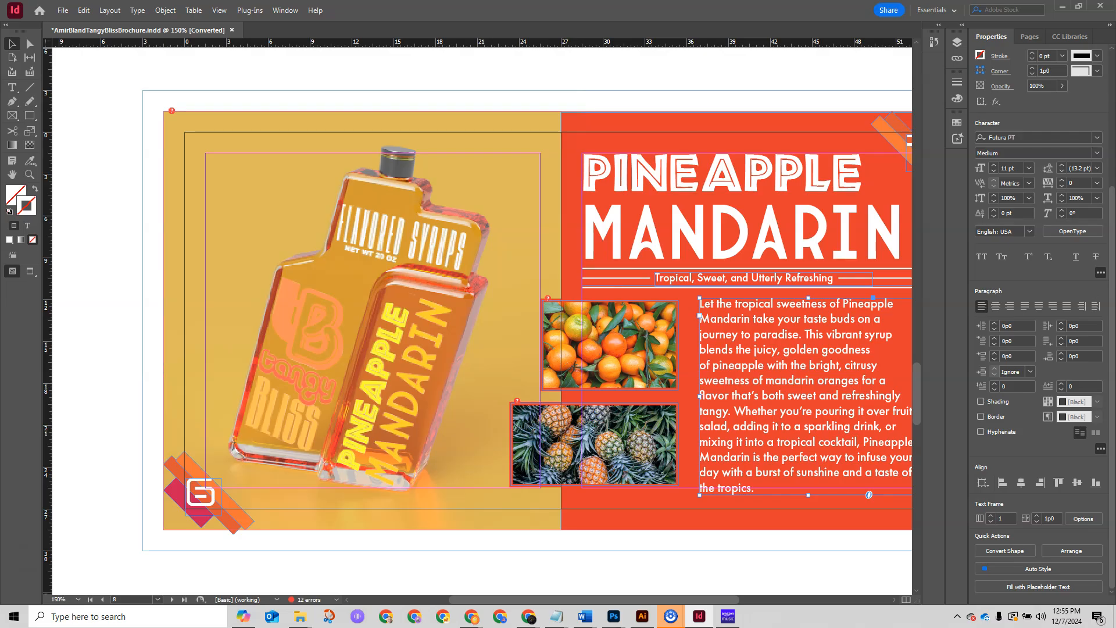
key("alt+Tab")
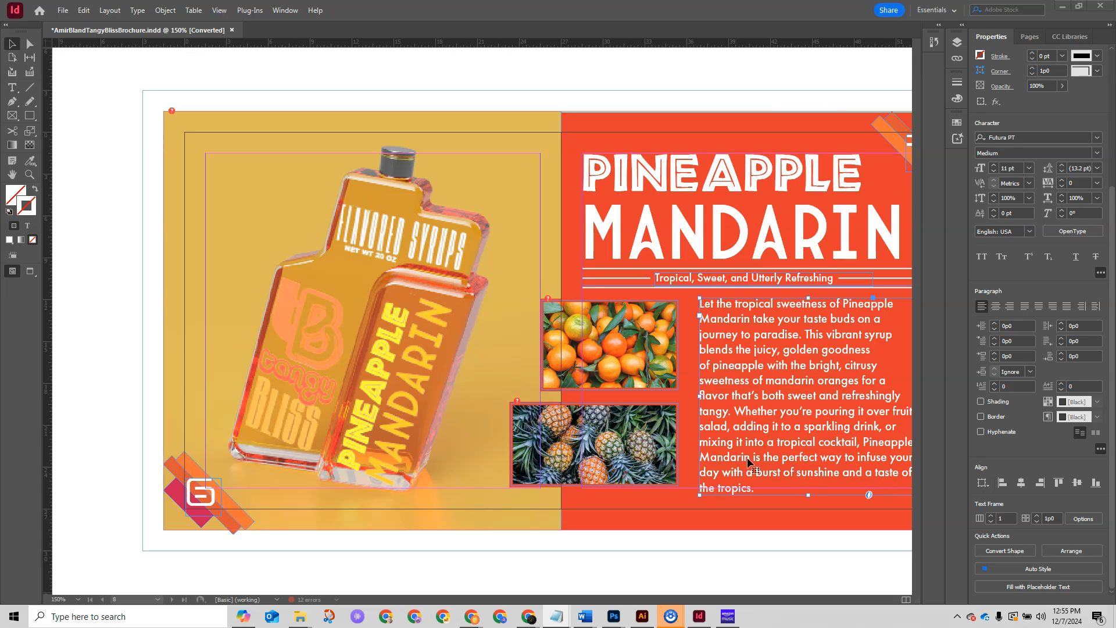
key("ctrl+minus")
key("ctrl+minus")
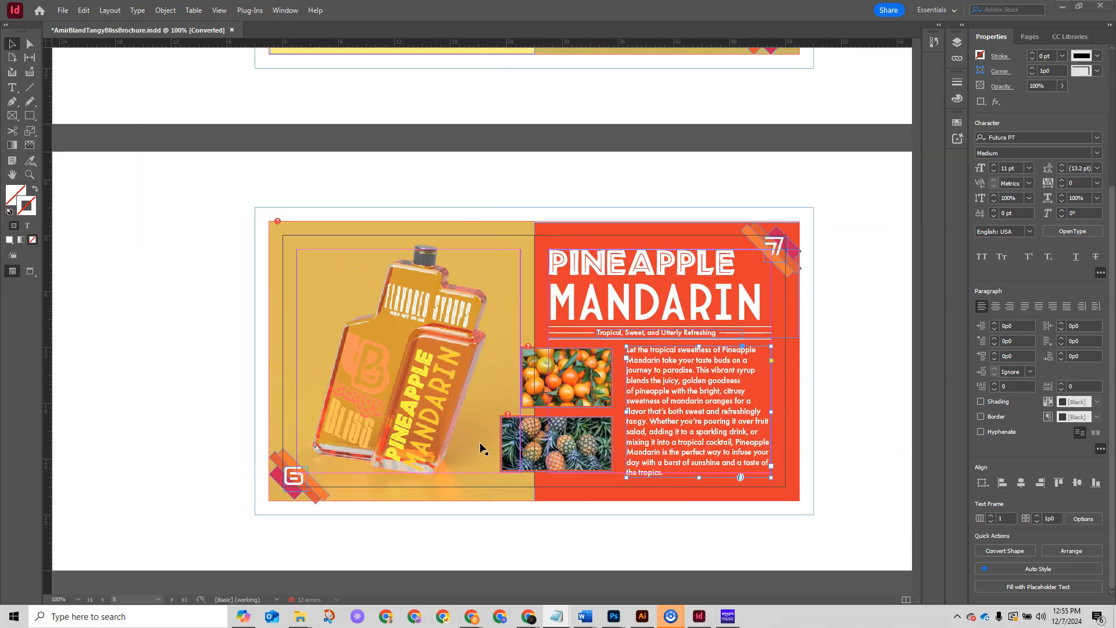
Examine the closing spread on page 8, checking the three spilled bottles and the right-aligned Tangy Bliss text
scroll(541, 501, "down", 5)
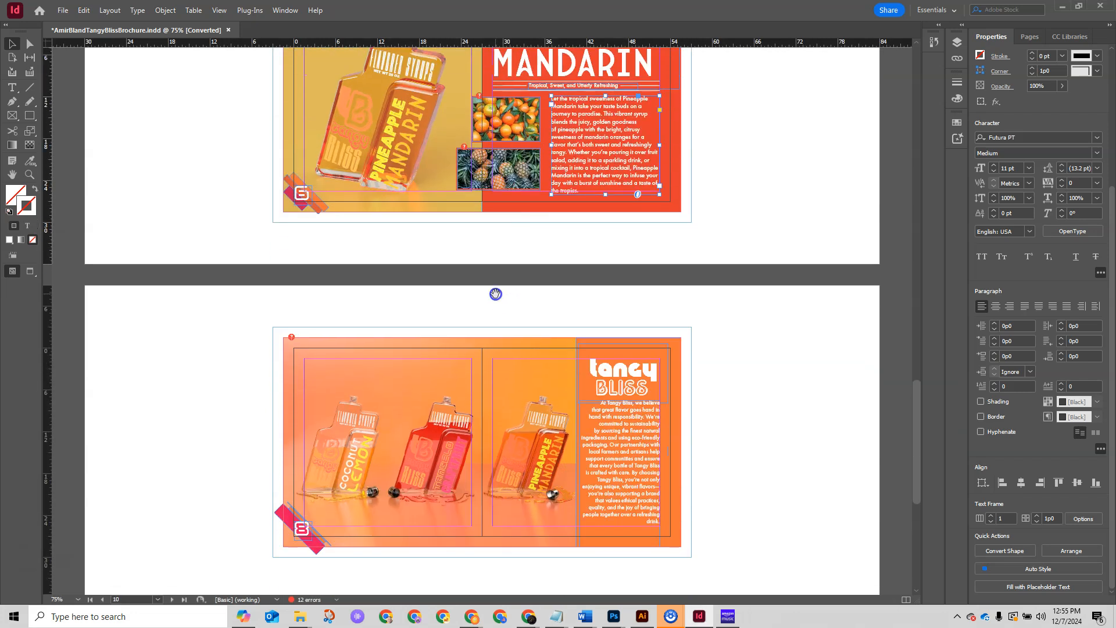
scroll(528, 435, "up", 3)
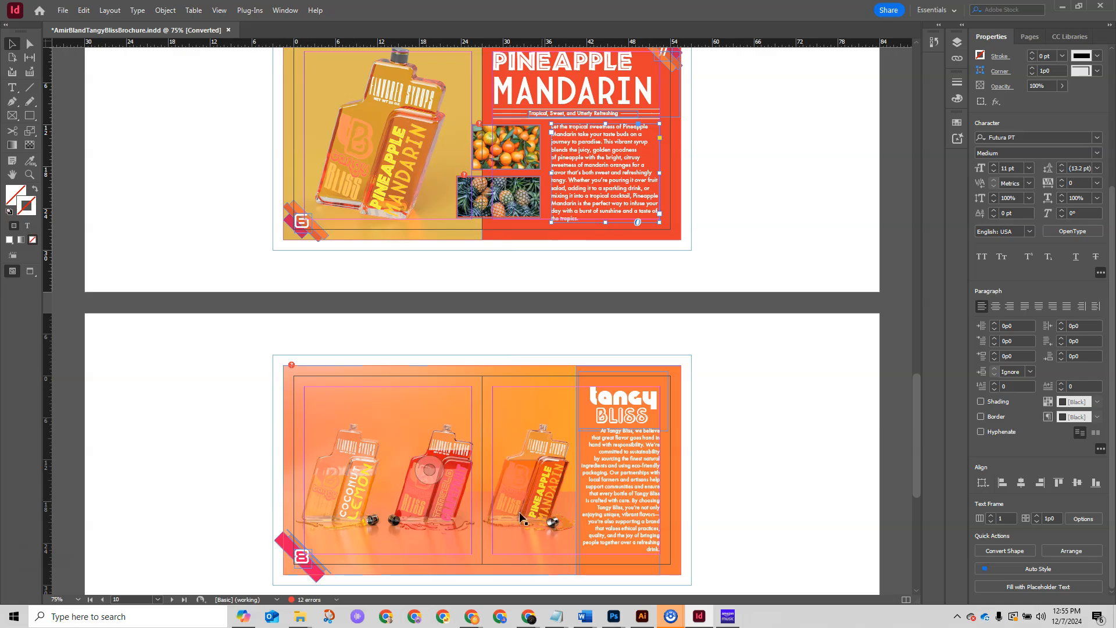
scroll(392, 515, "up", 3)
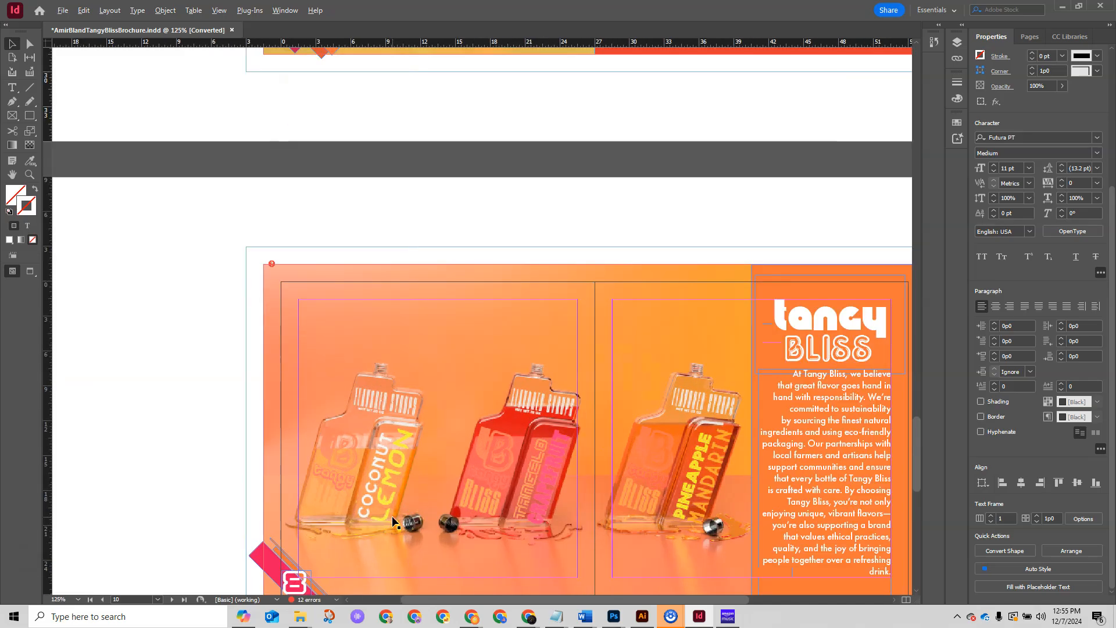
scroll(394, 519, "up", 1)
scroll(461, 530, "down", 2)
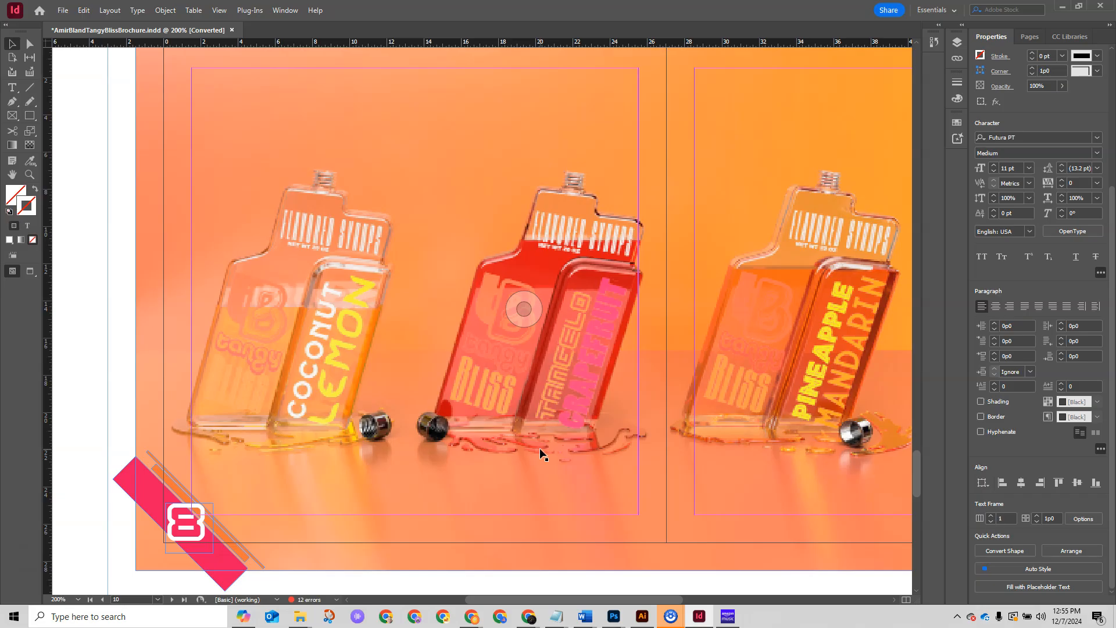
scroll(540, 448, "down", 2)
left_click_drag(761, 300, 578, 337)
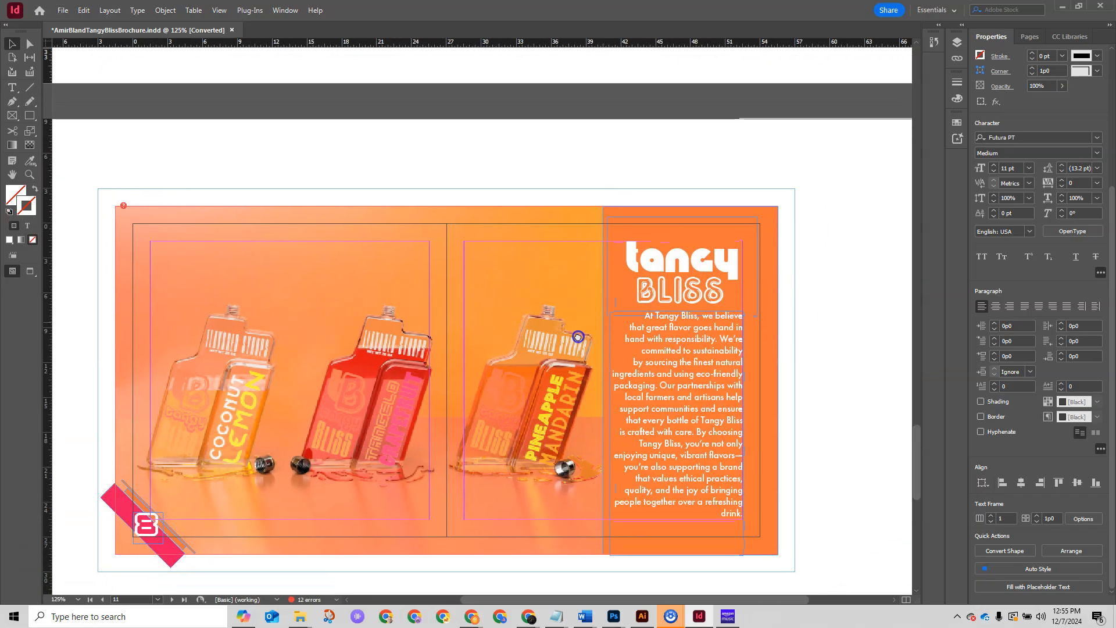
Review the spreads in reverse order from Pineapple Mandarin through Coconut Lemon and Tangelo Grapefruit back to the front cover
scroll(578, 337, "up", 10)
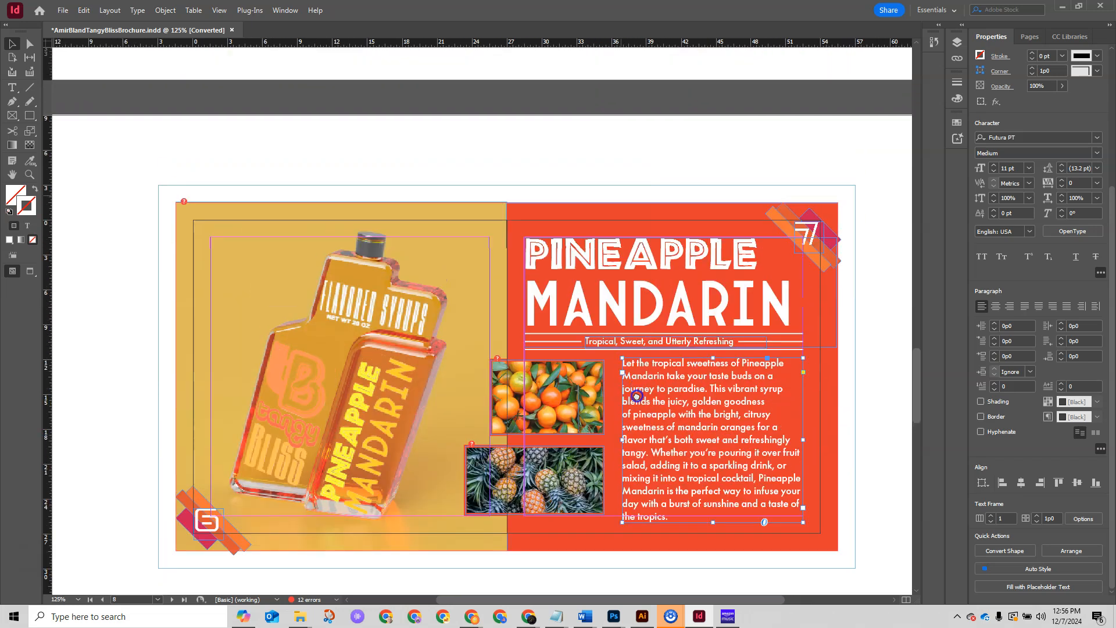
scroll(636, 396, "up", 6)
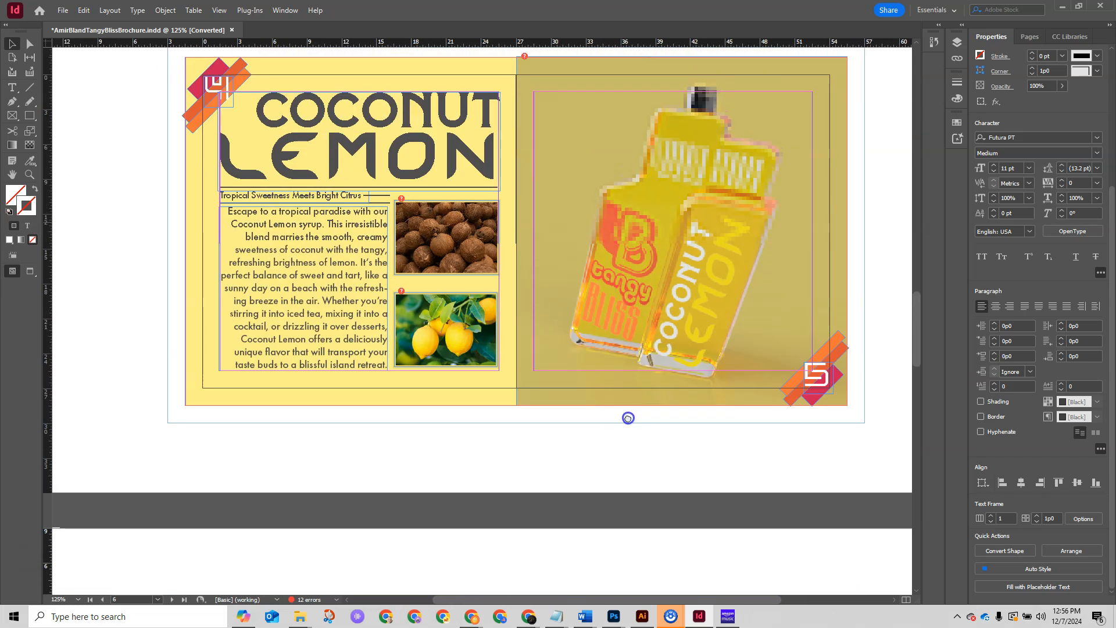
scroll(628, 418, "up", 1)
scroll(632, 291, "up", 3)
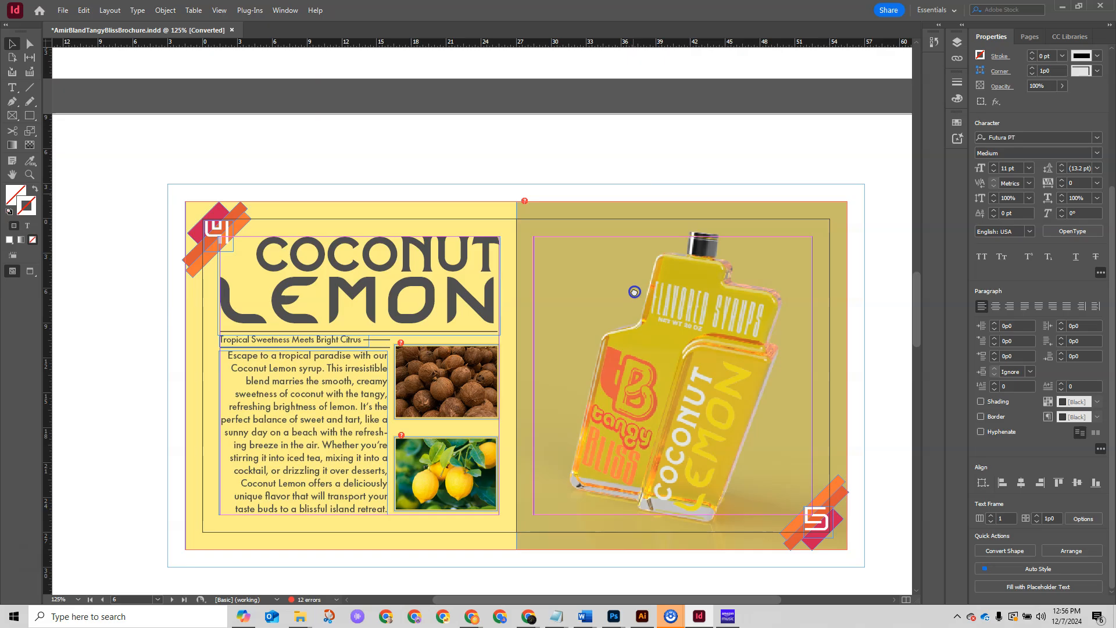
scroll(634, 292, "up", 1)
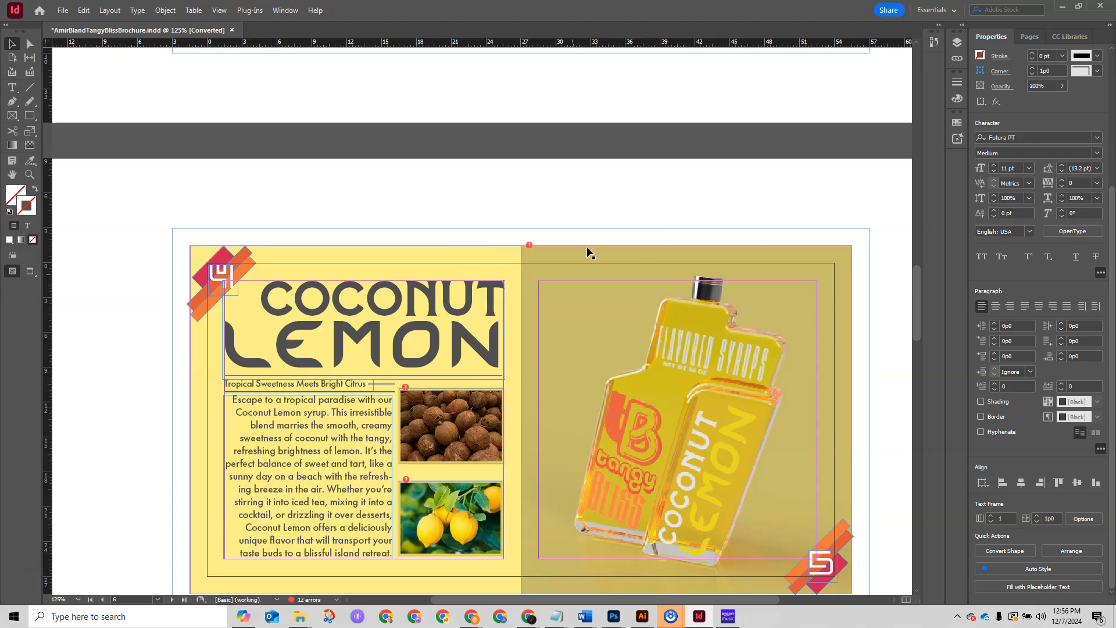
scroll(622, 511, "up", 10)
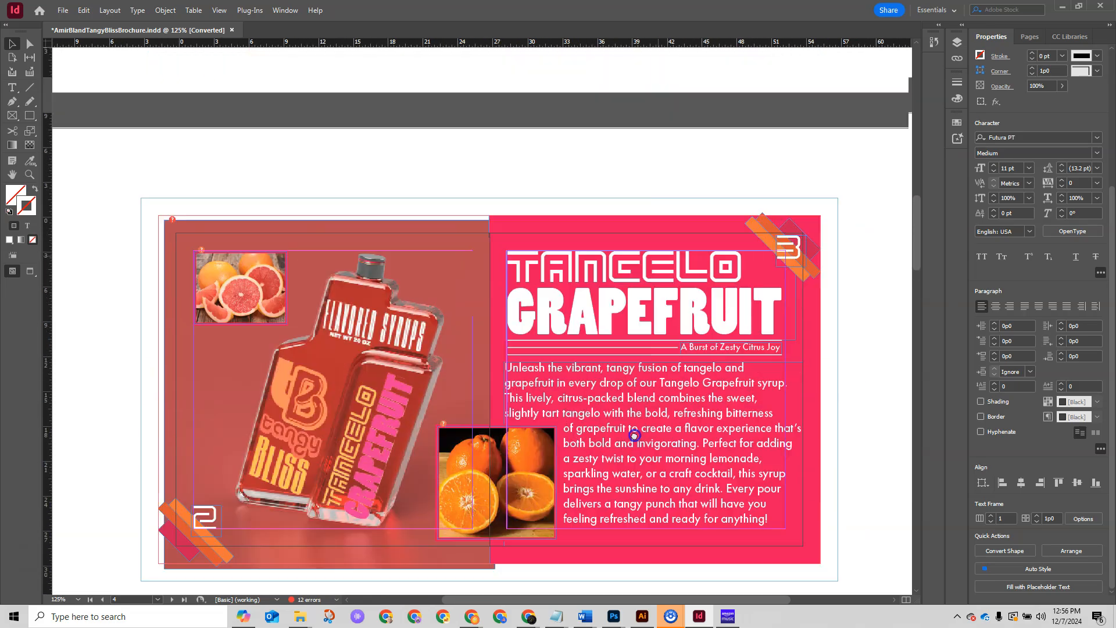
scroll(635, 436, "up", 8)
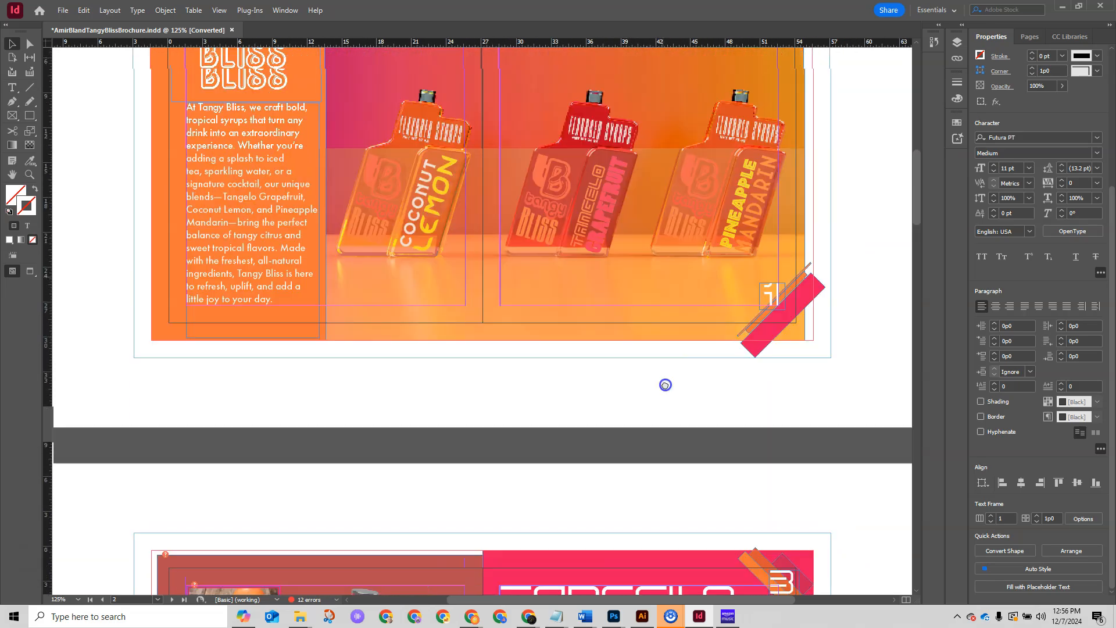
scroll(666, 385, "up", 8)
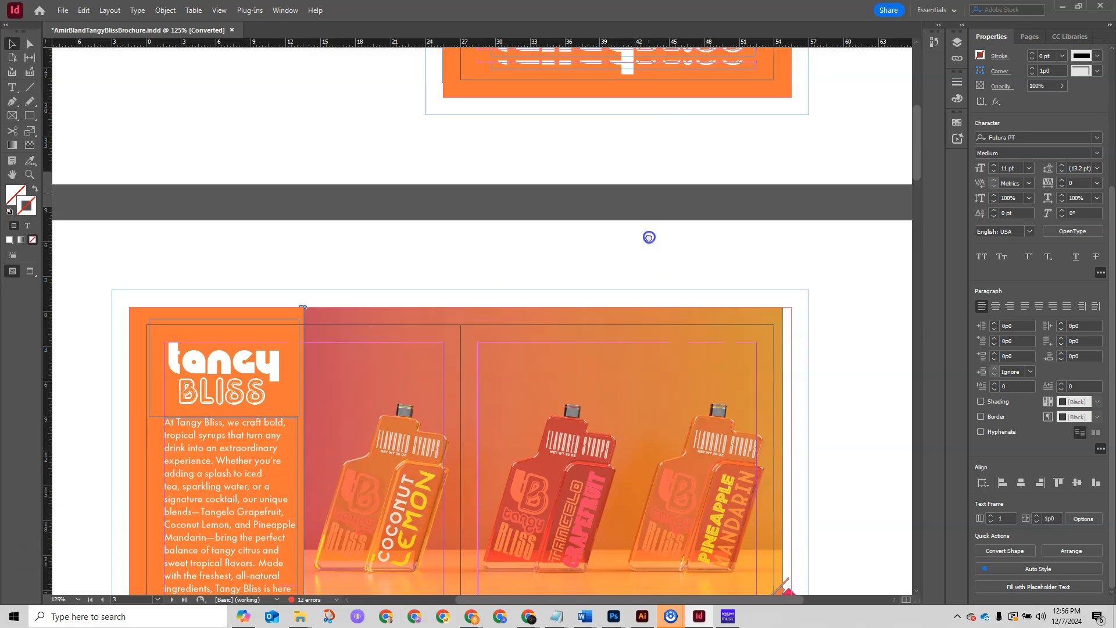
scroll(650, 464, "up", 10)
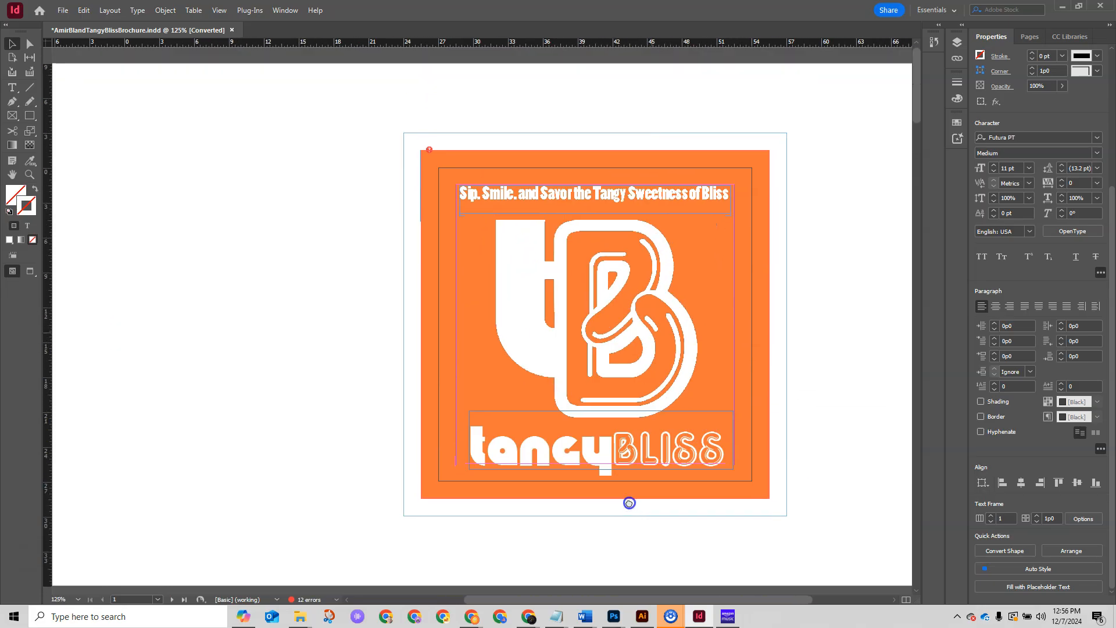
left_click_drag(629, 503, 646, 362)
key("ctrl+minus")
key("ctrl+minus")
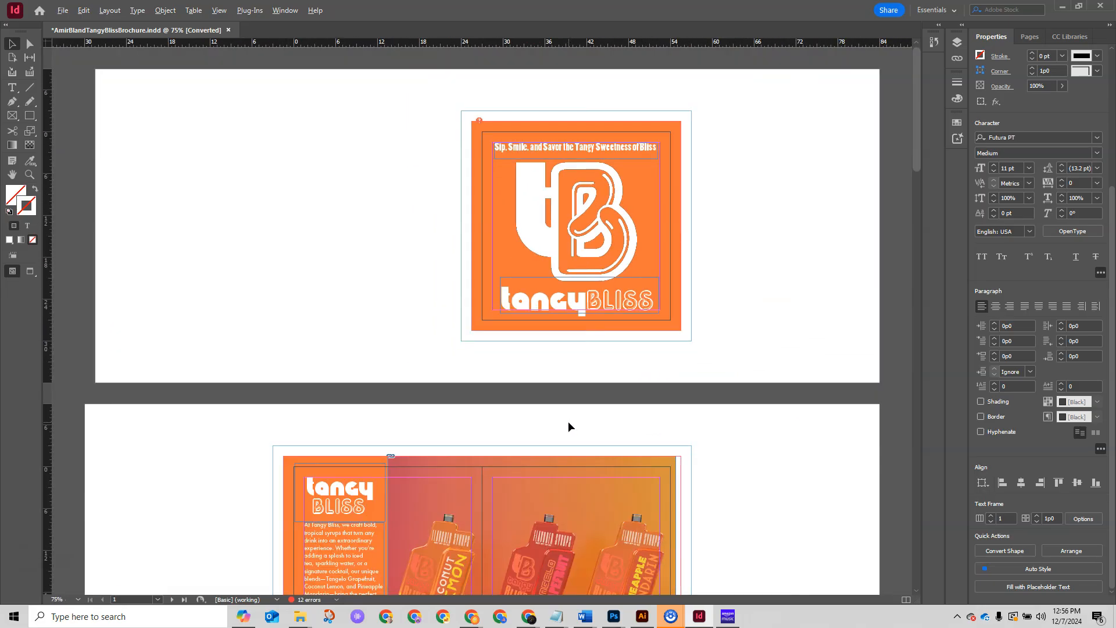
key("ctrl+minus")
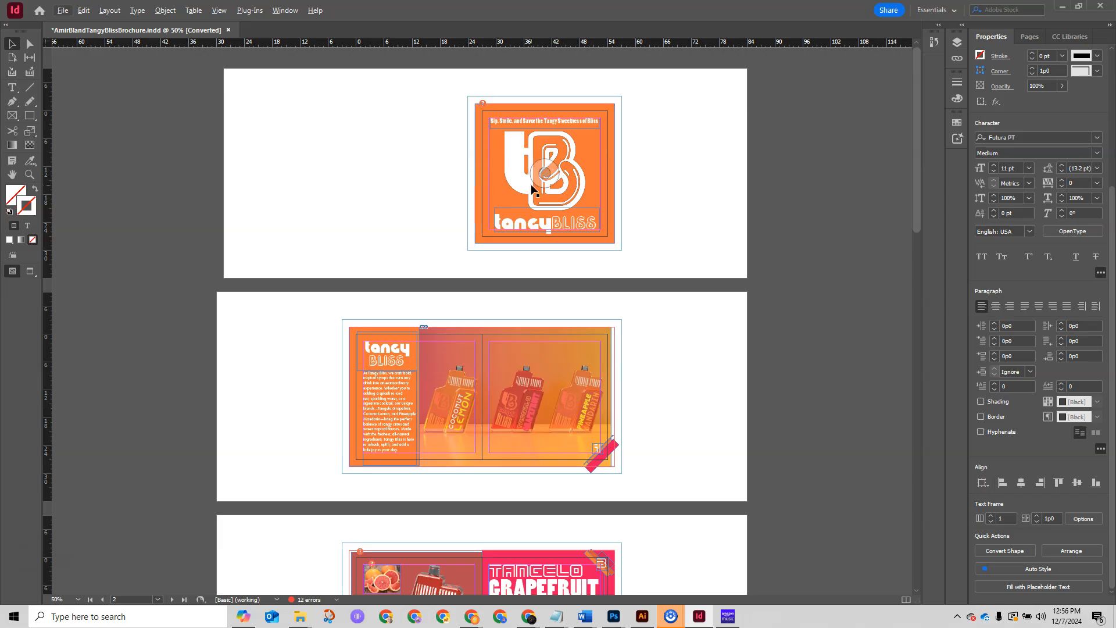
Examine the front cover's large TB logo and Tangy Bliss wordmark close up for edge quality
scroll(541, 192, "up", 3)
scroll(557, 191, "up", 2)
left_click_drag(604, 93, 419, 462)
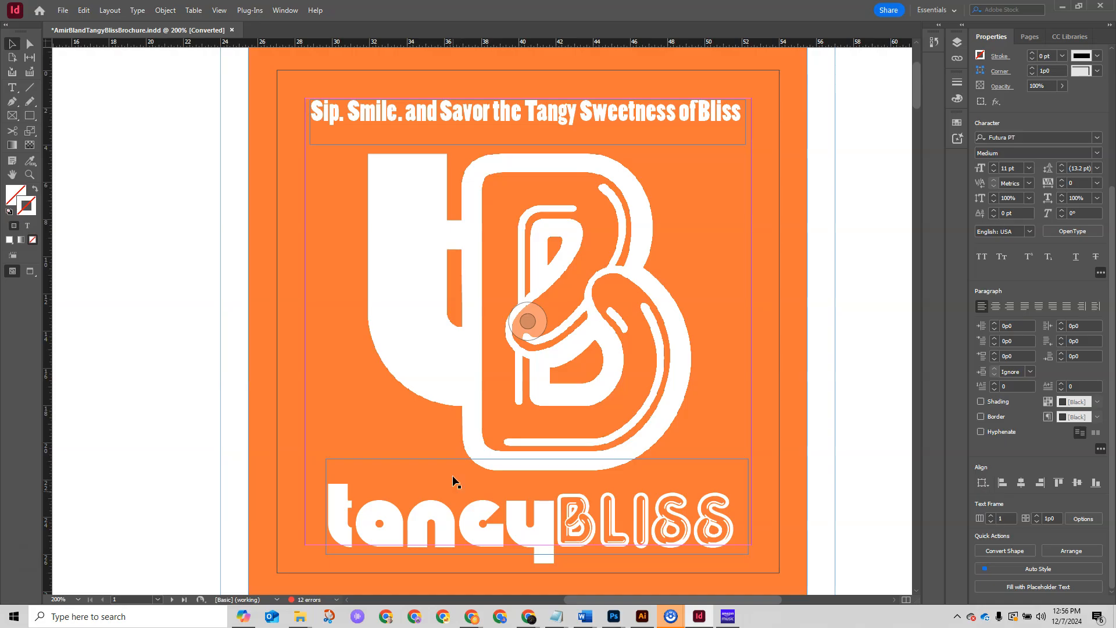
scroll(536, 535, "up", 2)
mouse_move(682, 284)
left_mouse_down()
mouse_move(656, 484)
mouse_move(675, 283)
left_mouse_up()
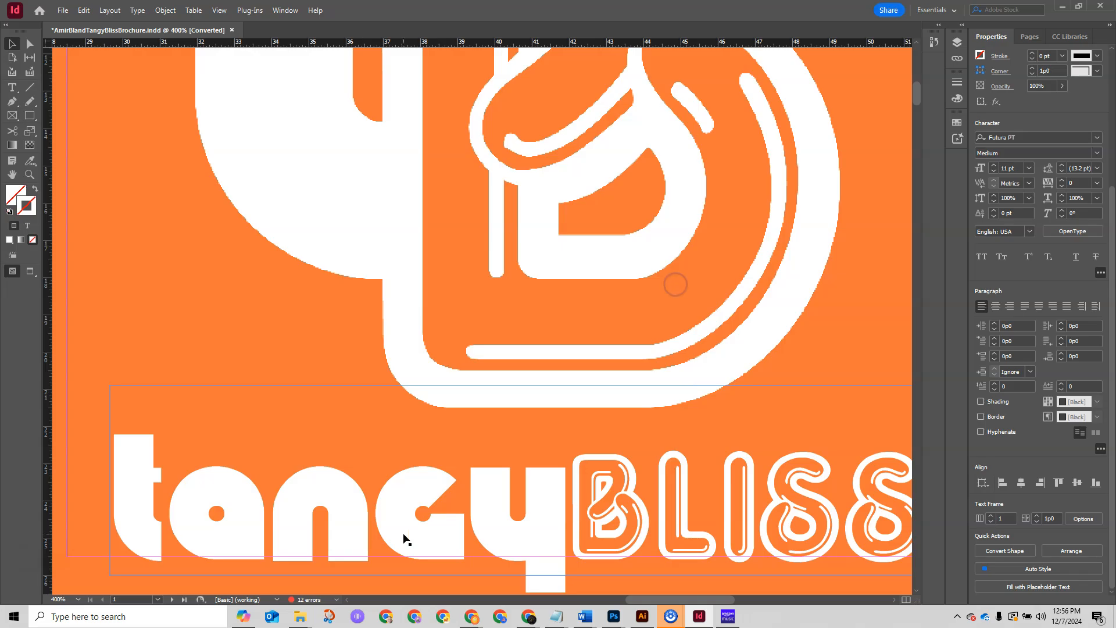
left_click_drag(622, 185, 606, 442)
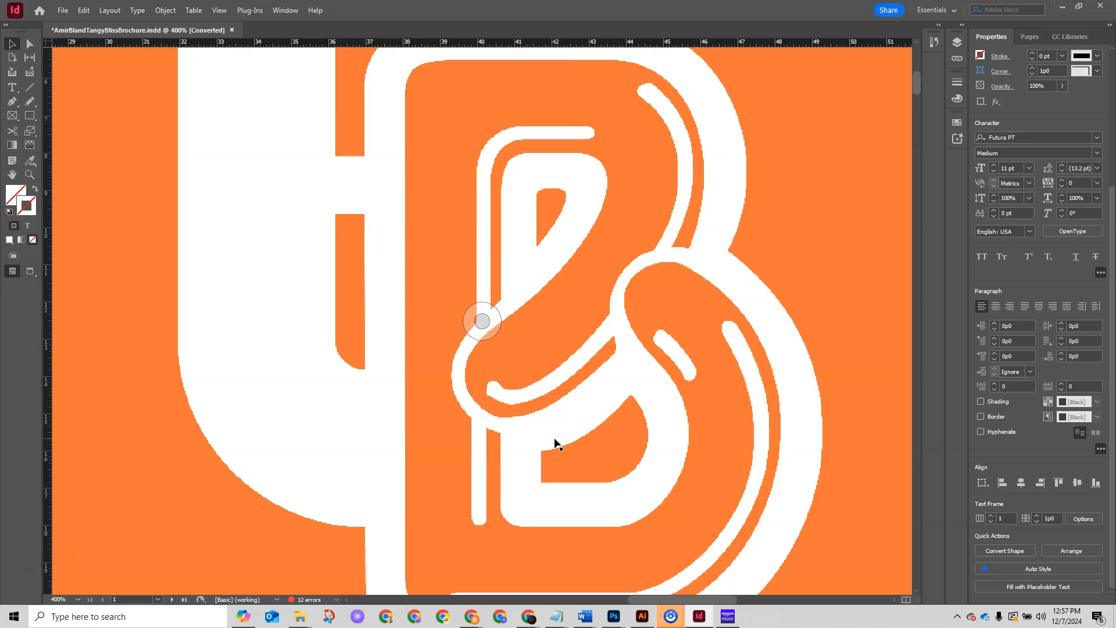
scroll(555, 440, "down", 1)
left_click_drag(553, 563, 560, 291)
Examine the logos and flavor lettering on the three bottles in the opening spread up close
scroll(586, 324, "down", 10)
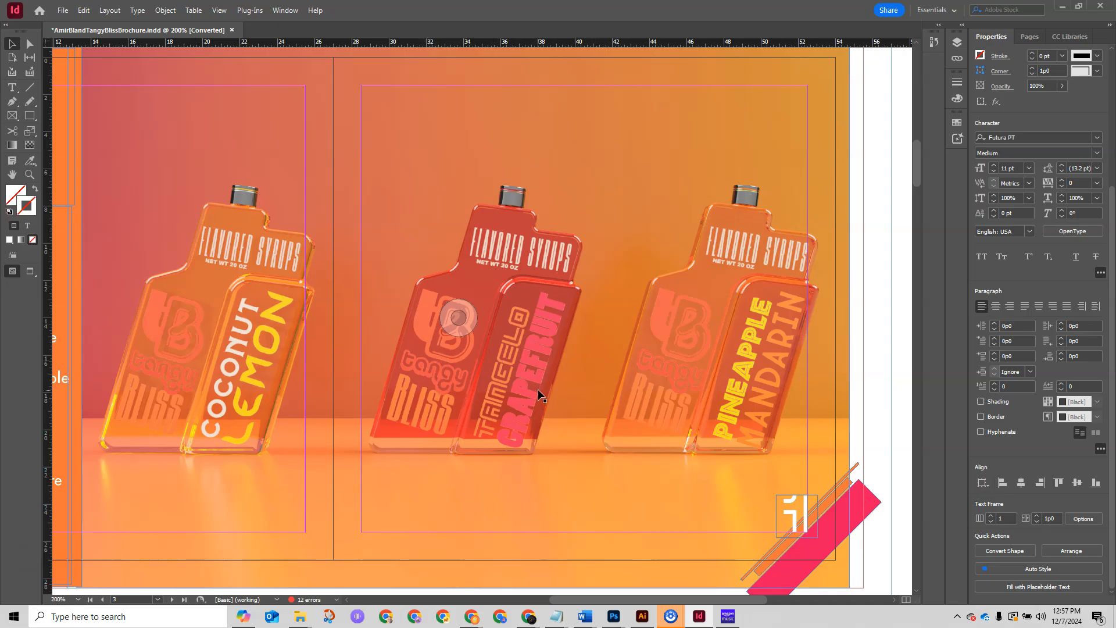
scroll(540, 394, "up", 1)
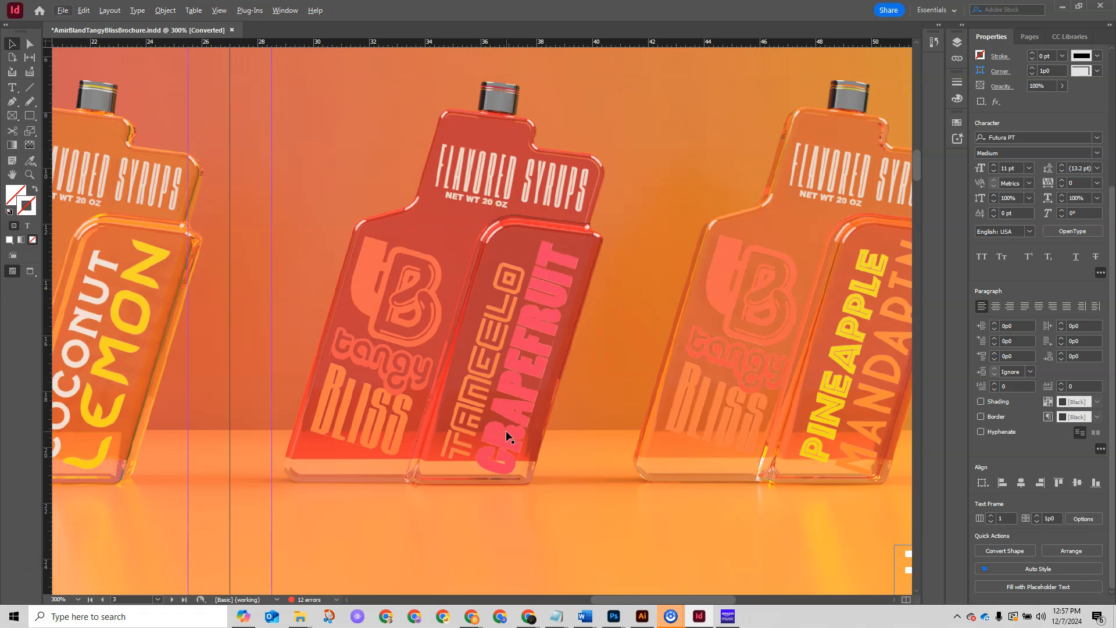
scroll(534, 414, "down", 1)
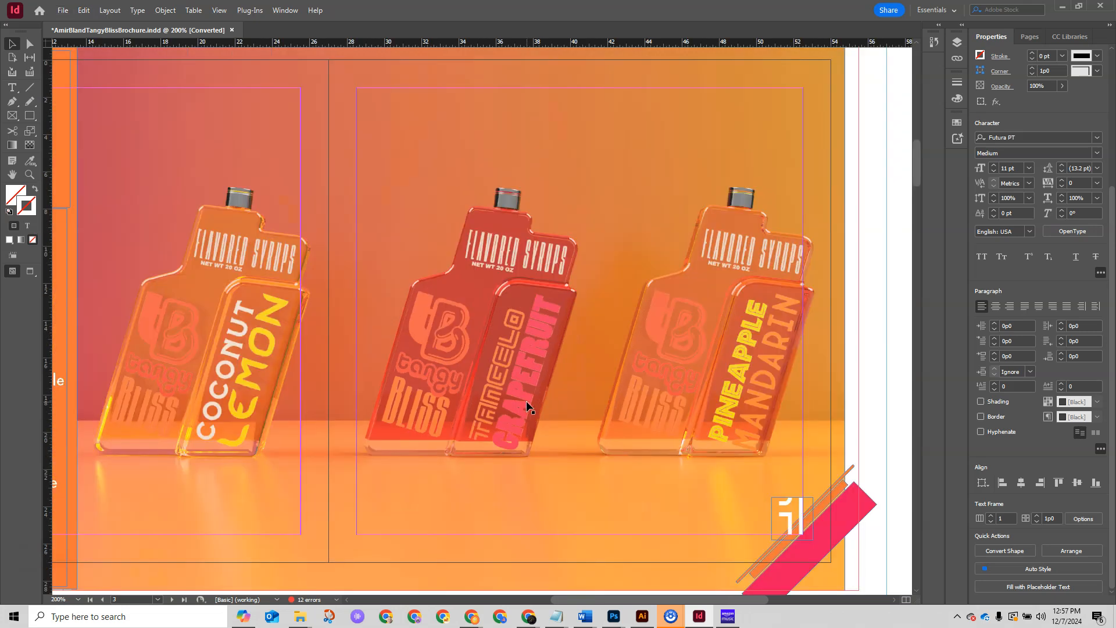
left_click_drag(506, 426, 532, 388)
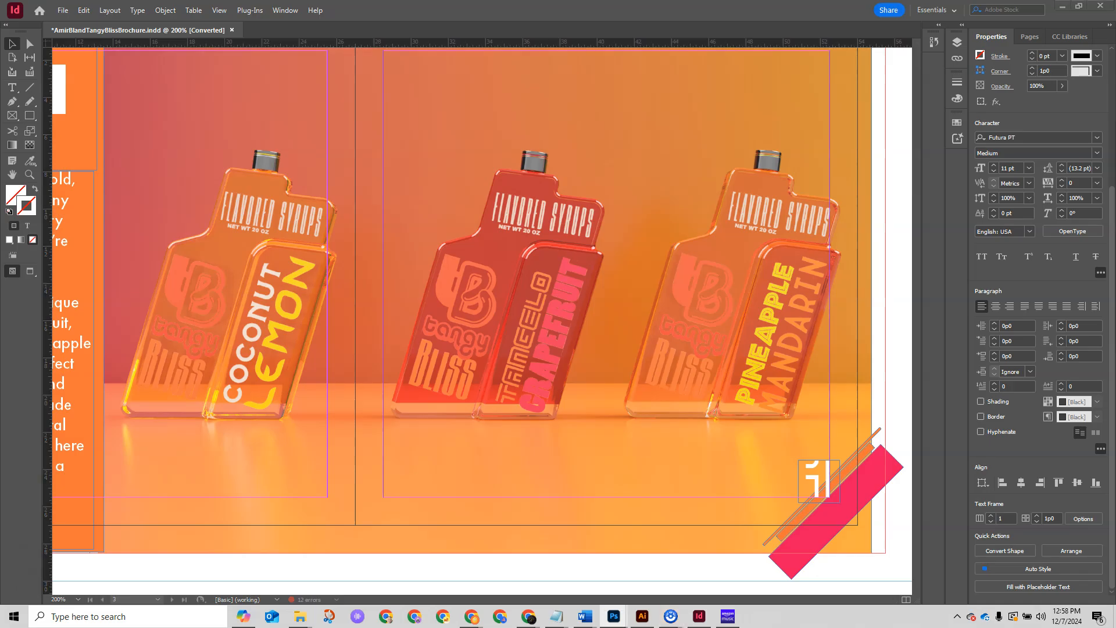
Switch to Photoshop and move the DPI Conversion.tif window up so the whole image can be viewed
left_click(614, 617)
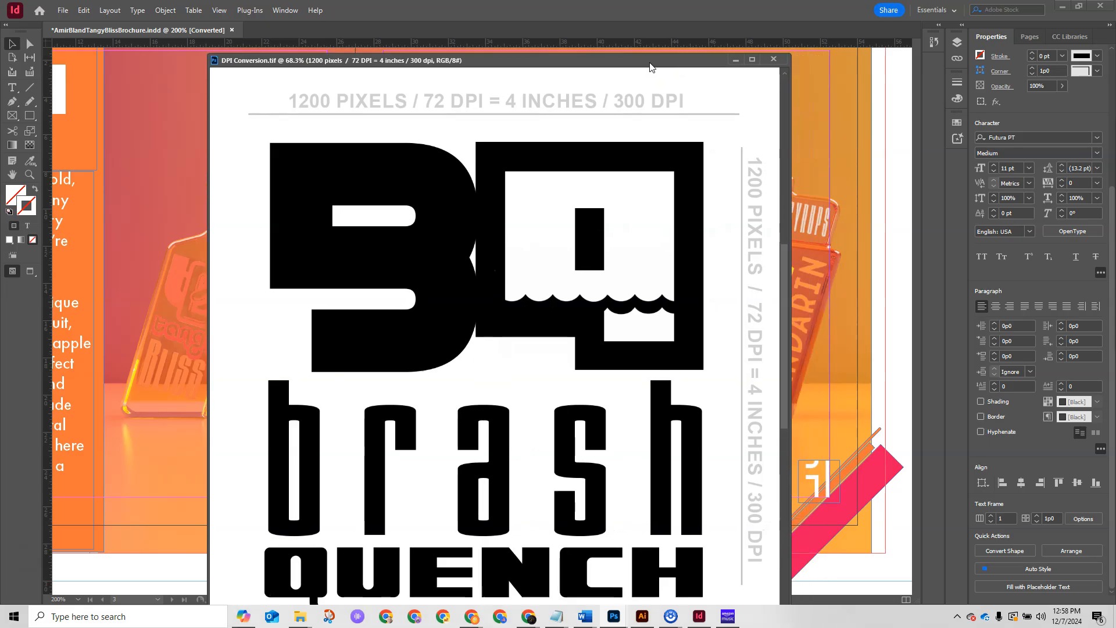
left_click_drag(719, 64, 729, 22)
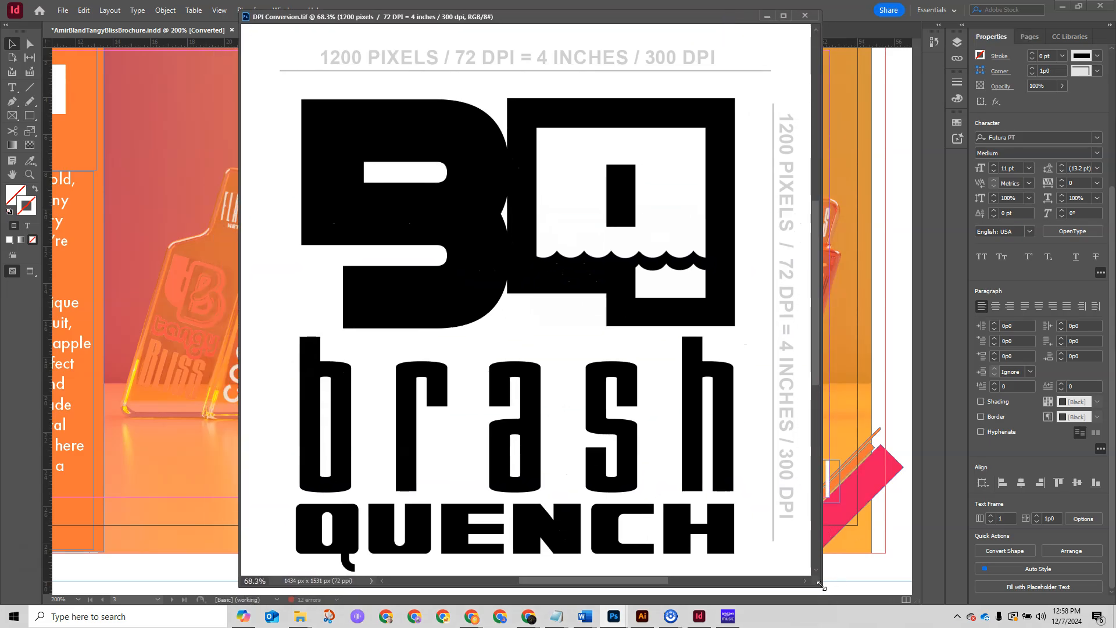
Enlarge the DPI Conversion.tif window to view the whole image, and move it off the brochure
left_click_drag(821, 586, 847, 604)
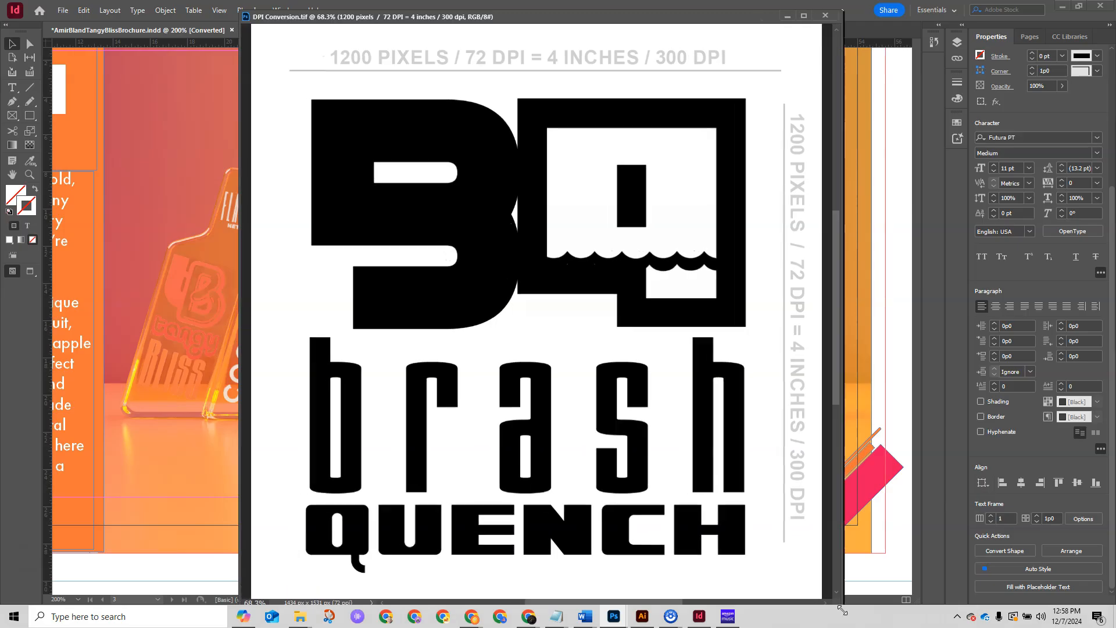
left_click_drag(571, 19, 544, 18)
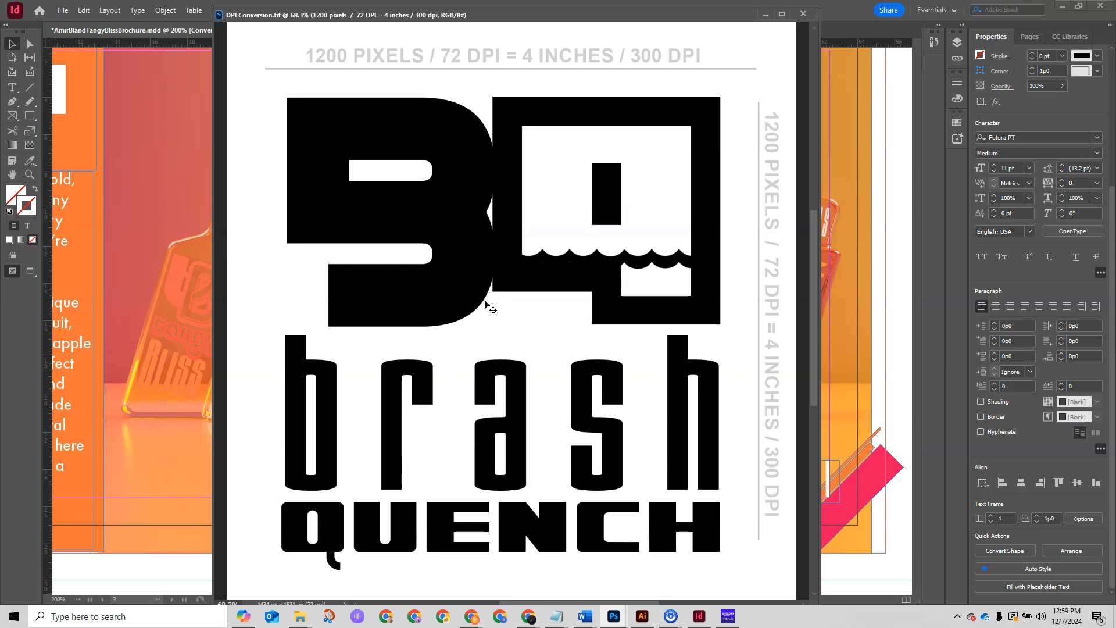
left_click_drag(279, 16, 1115, 64)
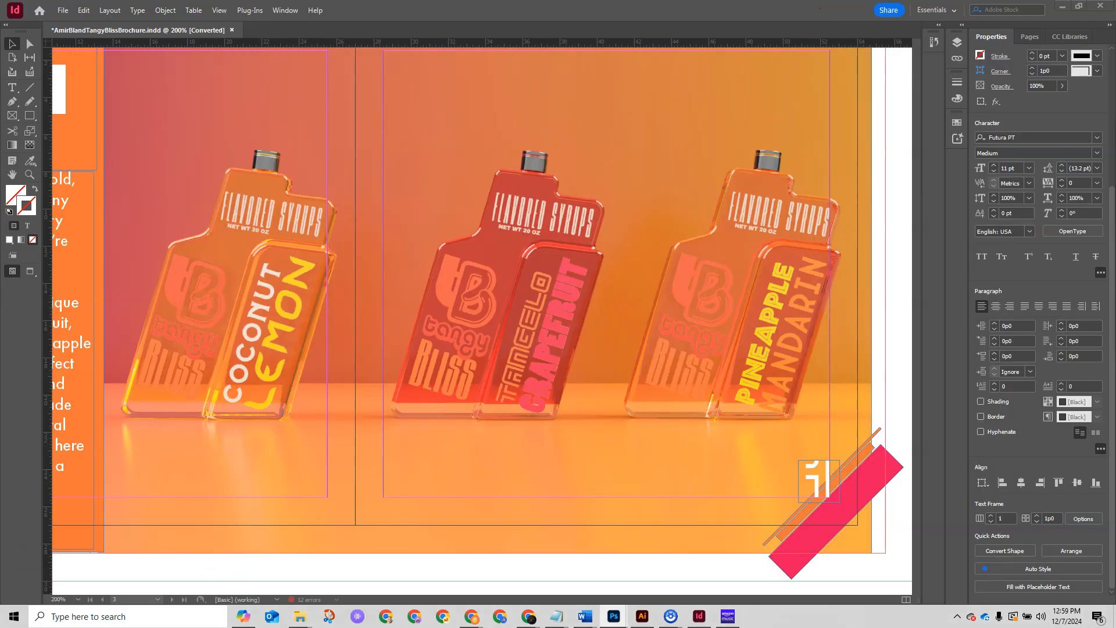
Return to the InDesign brochure and review the spreads from the opening three-bottle spread through Tangelo Grapefruit and Coconut Lemon to the pages beyond
key("ctrl+minus")
key("ctrl+minus")
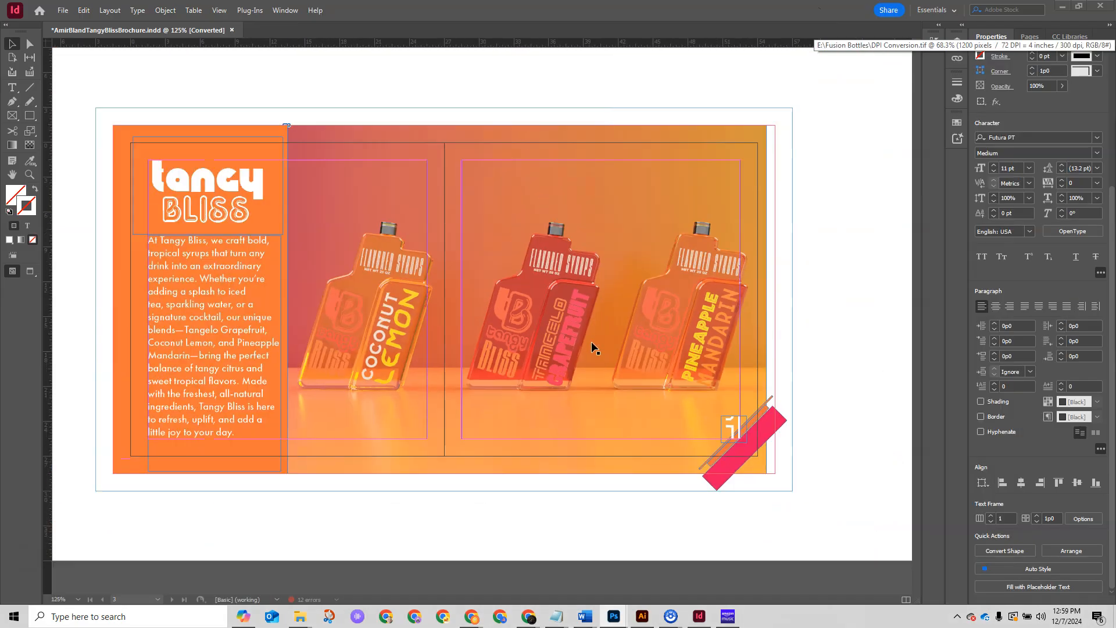
key("ctrl+minus")
scroll(495, 535, "down", 8)
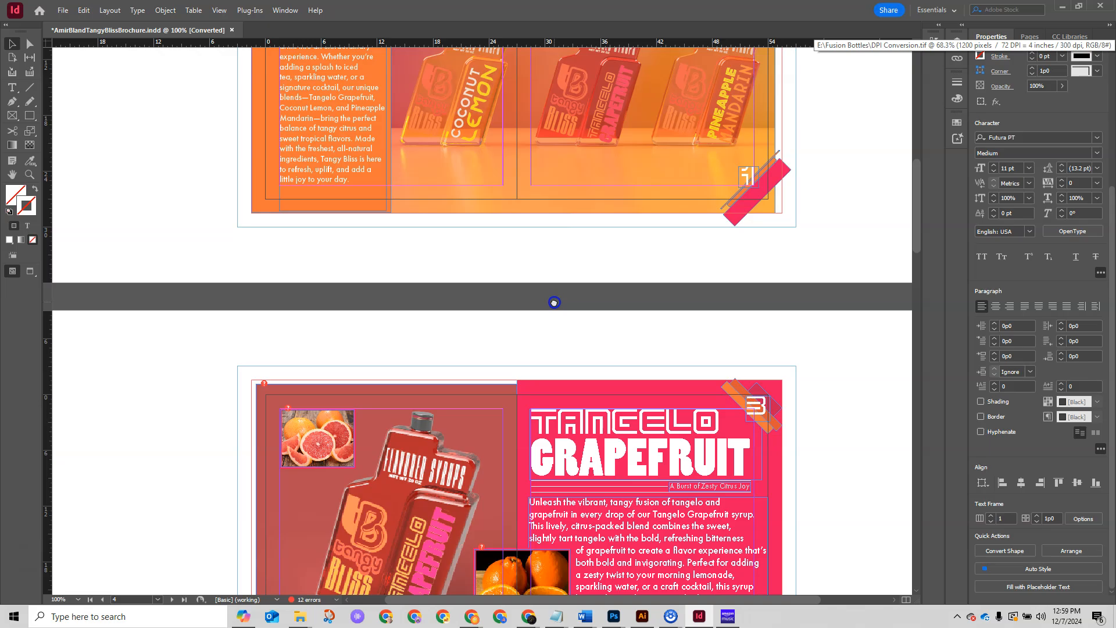
scroll(537, 391, "down", 3)
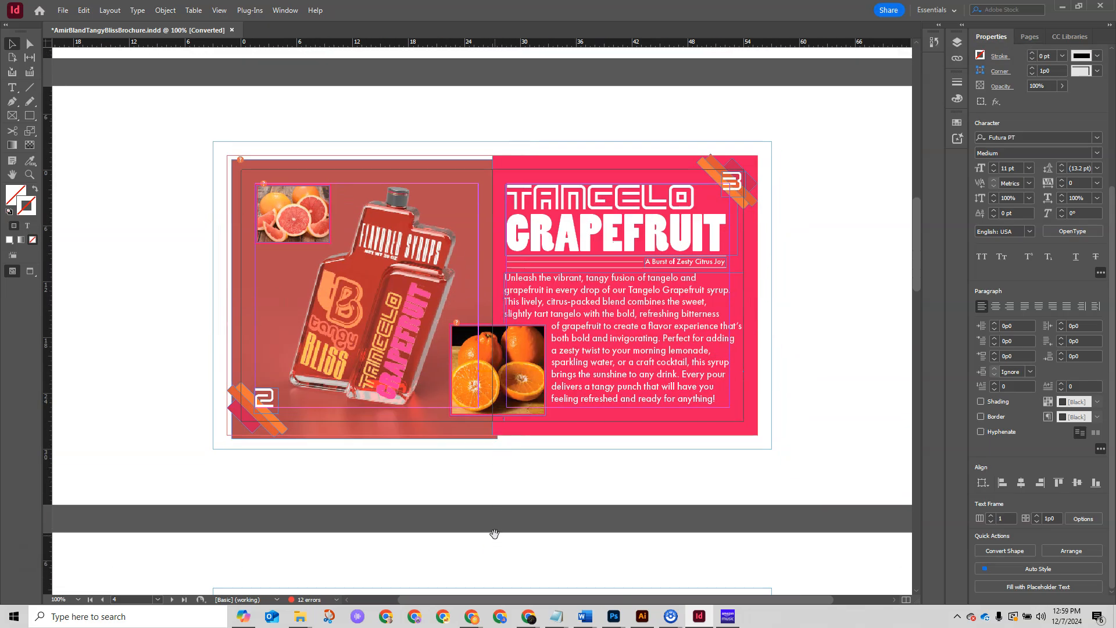
scroll(495, 532, "down", 8)
scroll(517, 337, "down", 4)
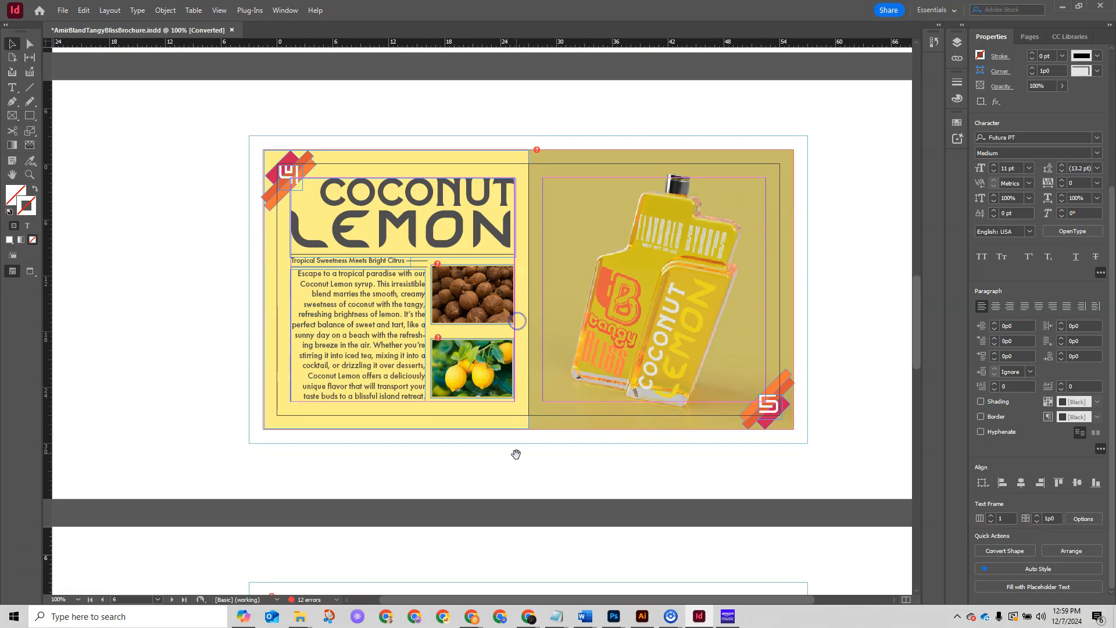
left_click_drag(556, 468, 550, 205)
left_click_drag(574, 484, 555, 324)
Review the brochure spreads in reverse order back to the front cover with the TB logo
left_click_drag(568, 225, 588, 375)
left_click_drag(591, 195, 588, 384)
left_click_drag(572, 212, 565, 405)
left_click_drag(563, 266, 559, 428)
left_click_drag(559, 156, 558, 399)
left_click_drag(582, 212, 586, 391)
left_click_drag(613, 199, 623, 411)
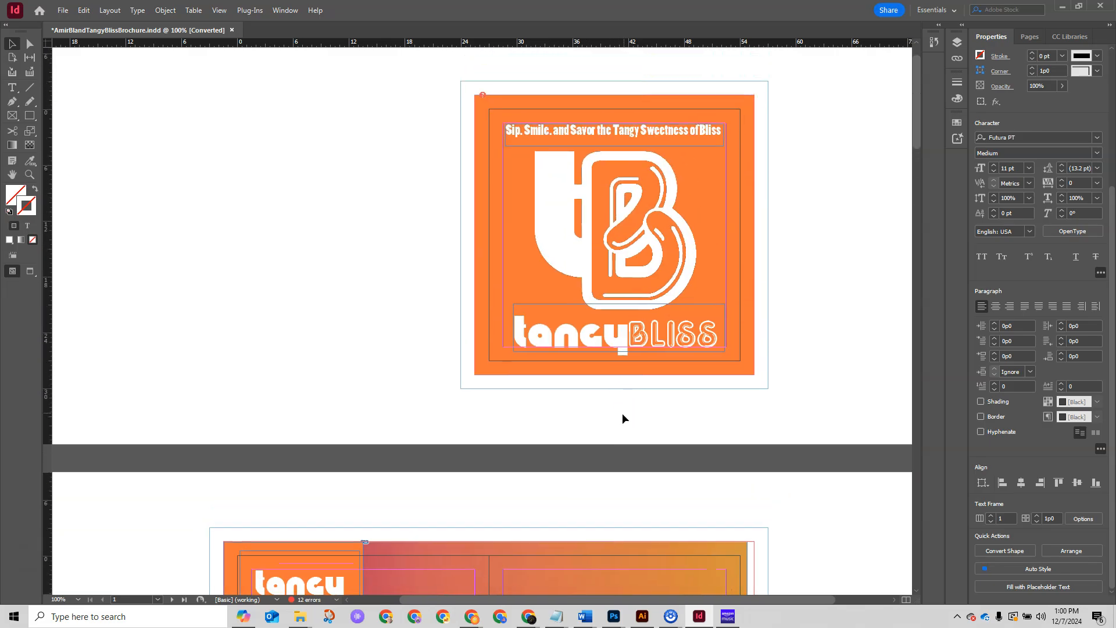